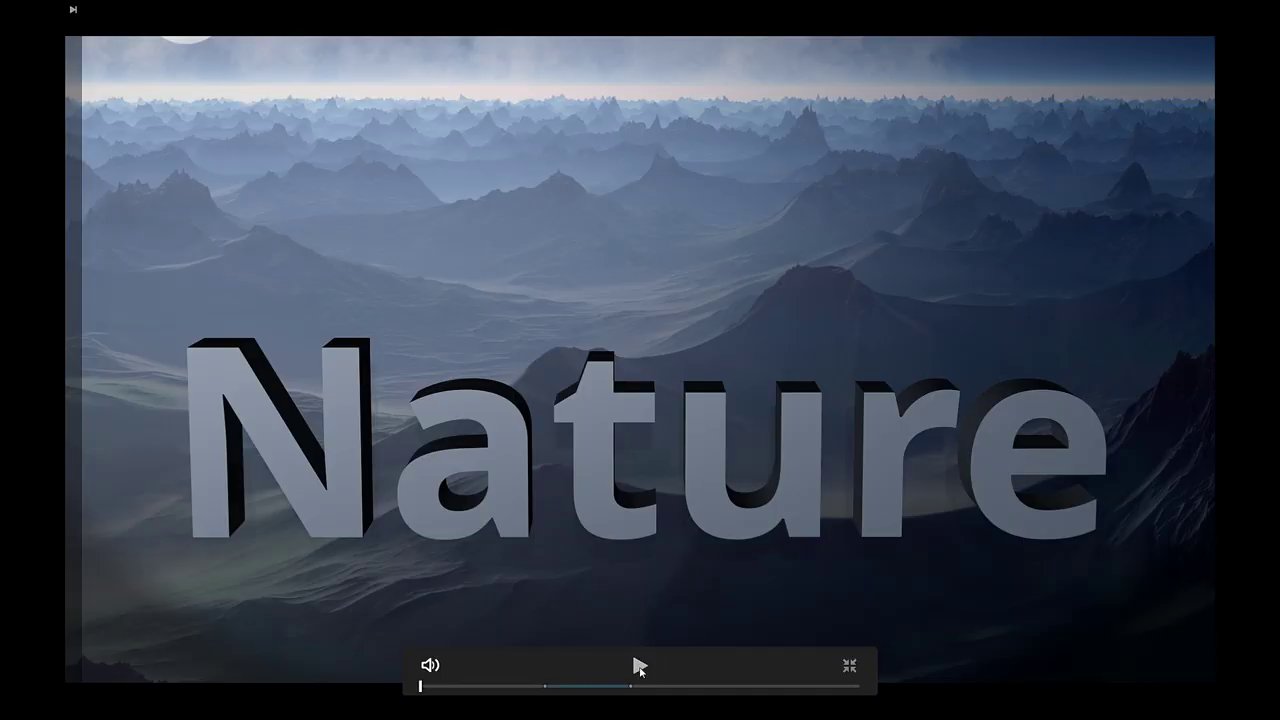
# - Preview the finished NATURE title animation over the misty mountain footage
pyautogui.click(640, 666)
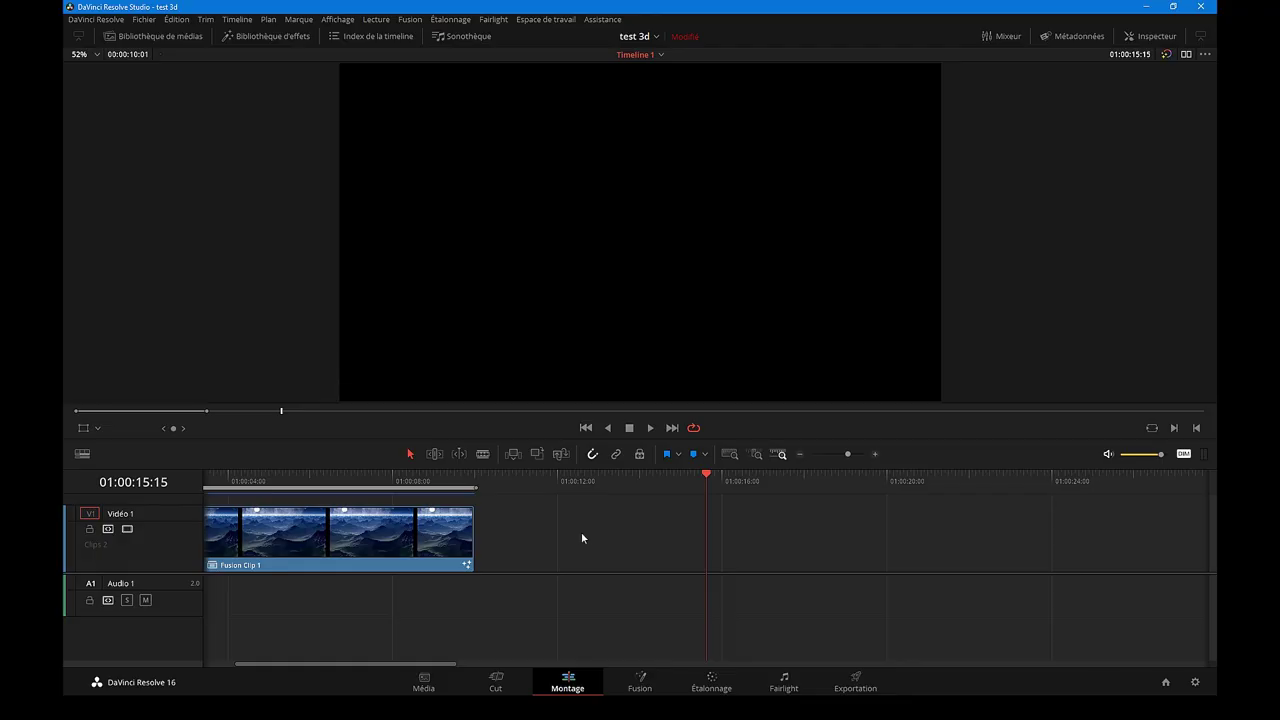
# - Place the planet jpg on V1 after Fusion Clip 1 and lengthen it
pyautogui.click(166, 37)
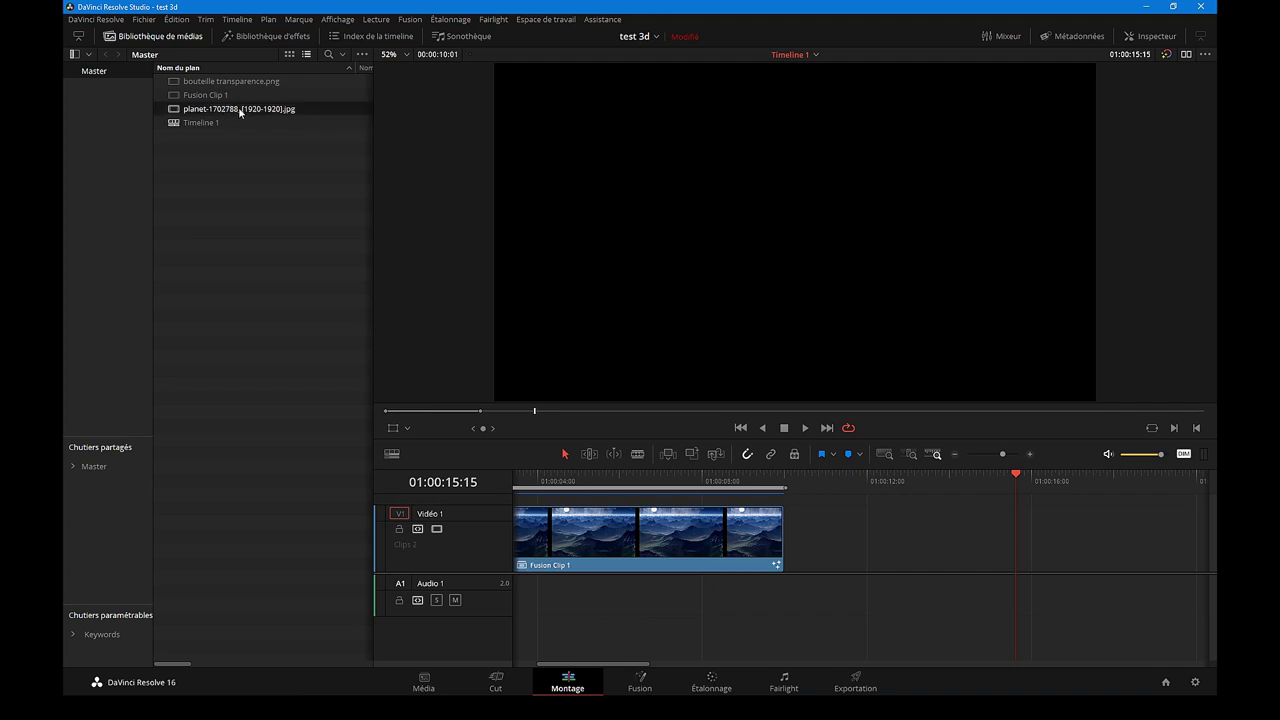
pyautogui.moveTo(358, 183); pyautogui.dragTo(823, 548)
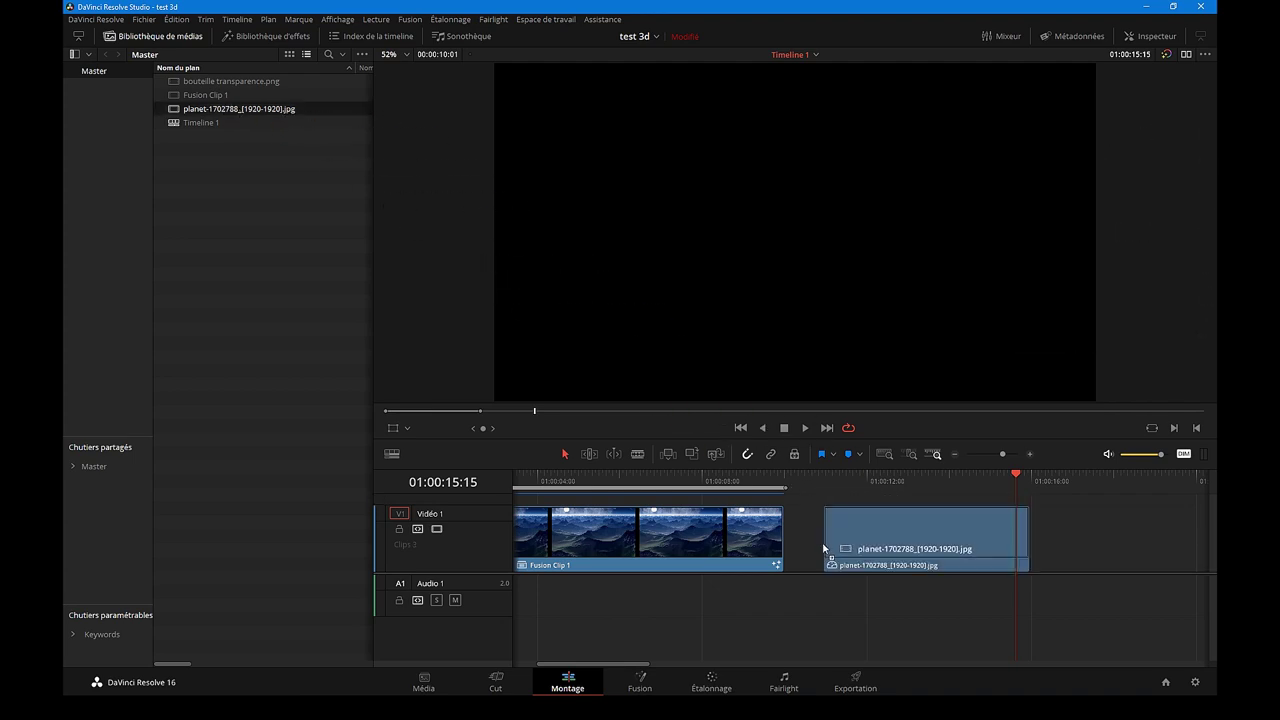
pyautogui.moveTo(822, 477)
pyautogui.mouseDown()
pyautogui.moveTo(956, 503)
pyautogui.moveTo(895, 503)
pyautogui.moveTo(923, 503)
pyautogui.mouseUp()
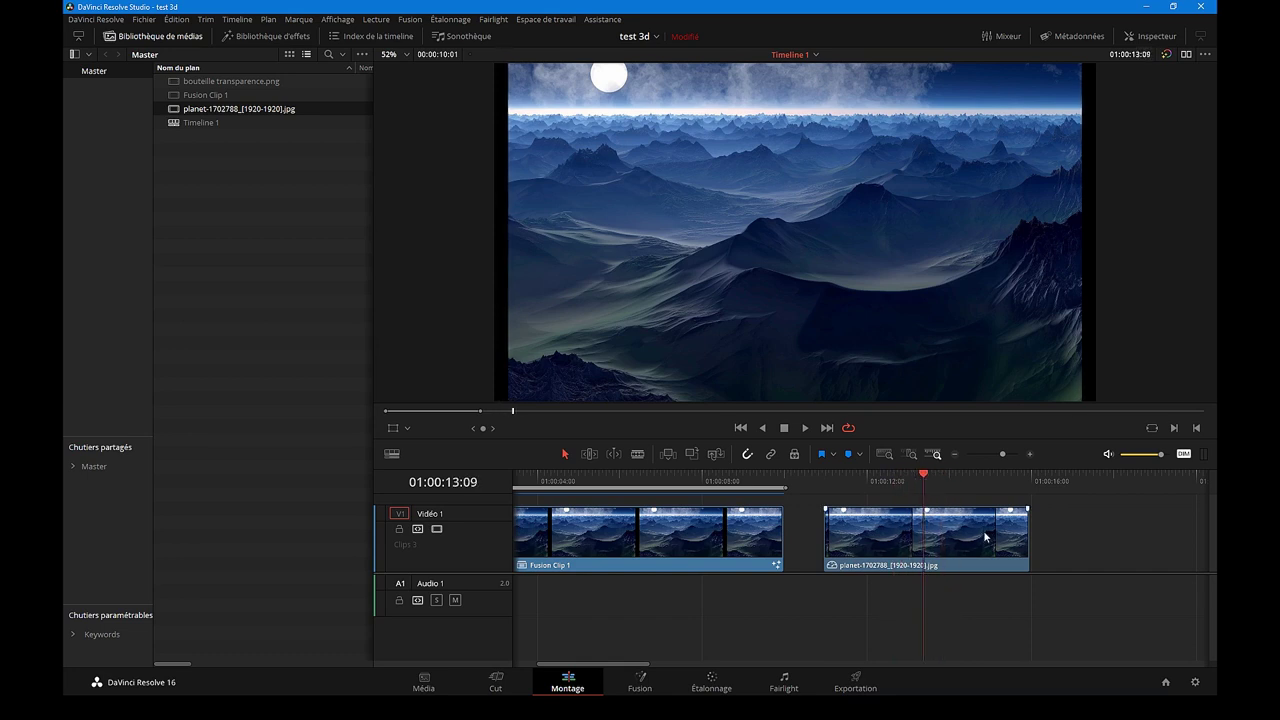
pyautogui.moveTo(1027, 543); pyautogui.dragTo(1135, 543)
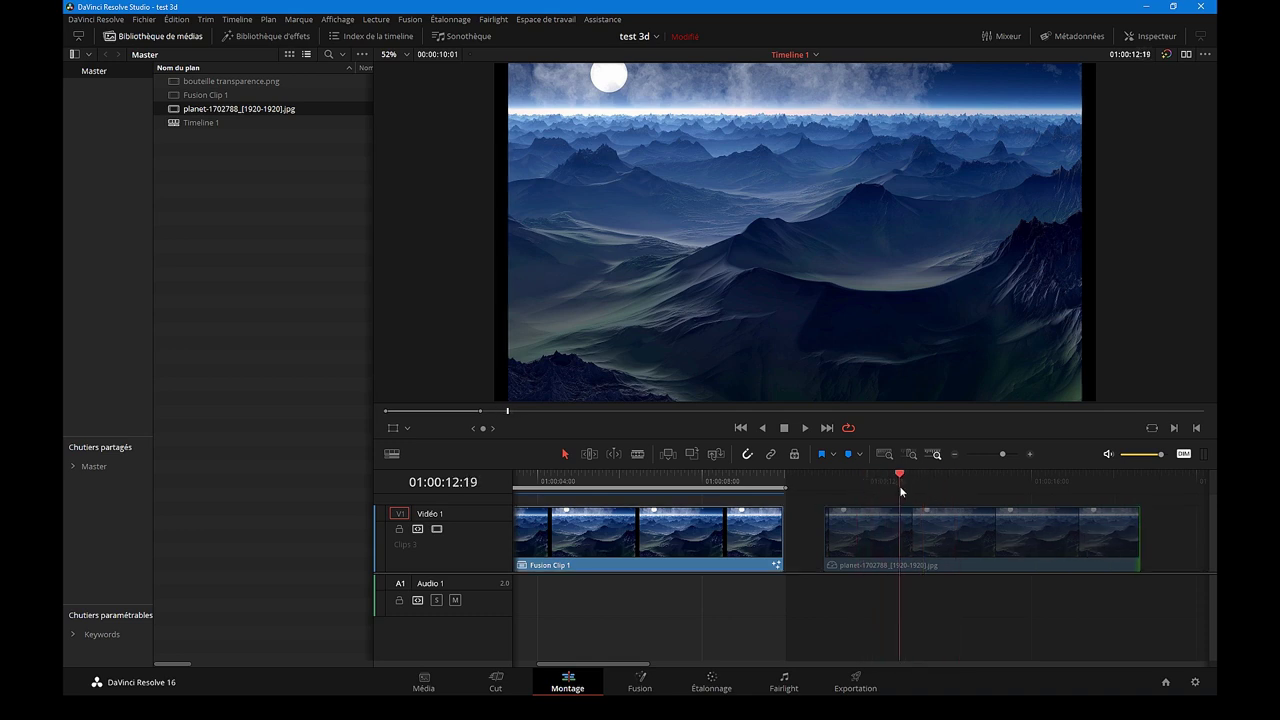
# - Convert the planet image clip into a new Fusion clip, Fusion Clip 2
pyautogui.click(976, 544)
pyautogui.rightClick(976, 544)
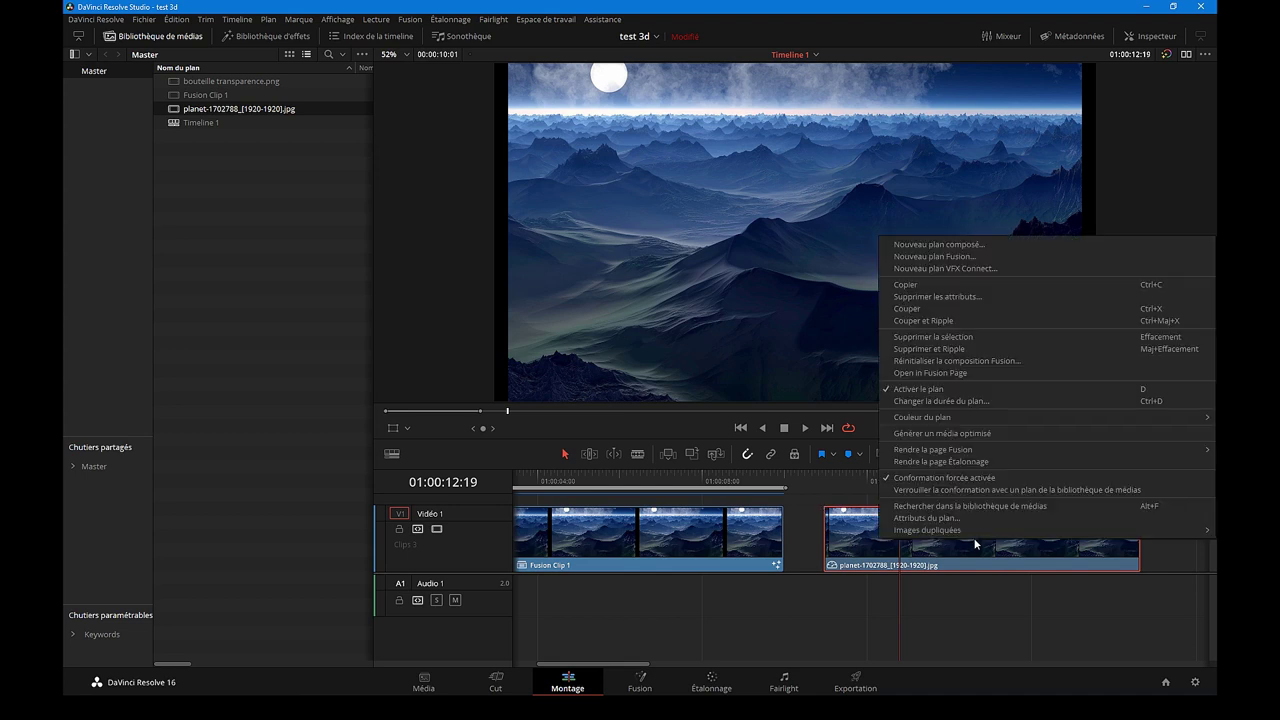
pyautogui.click(977, 258)
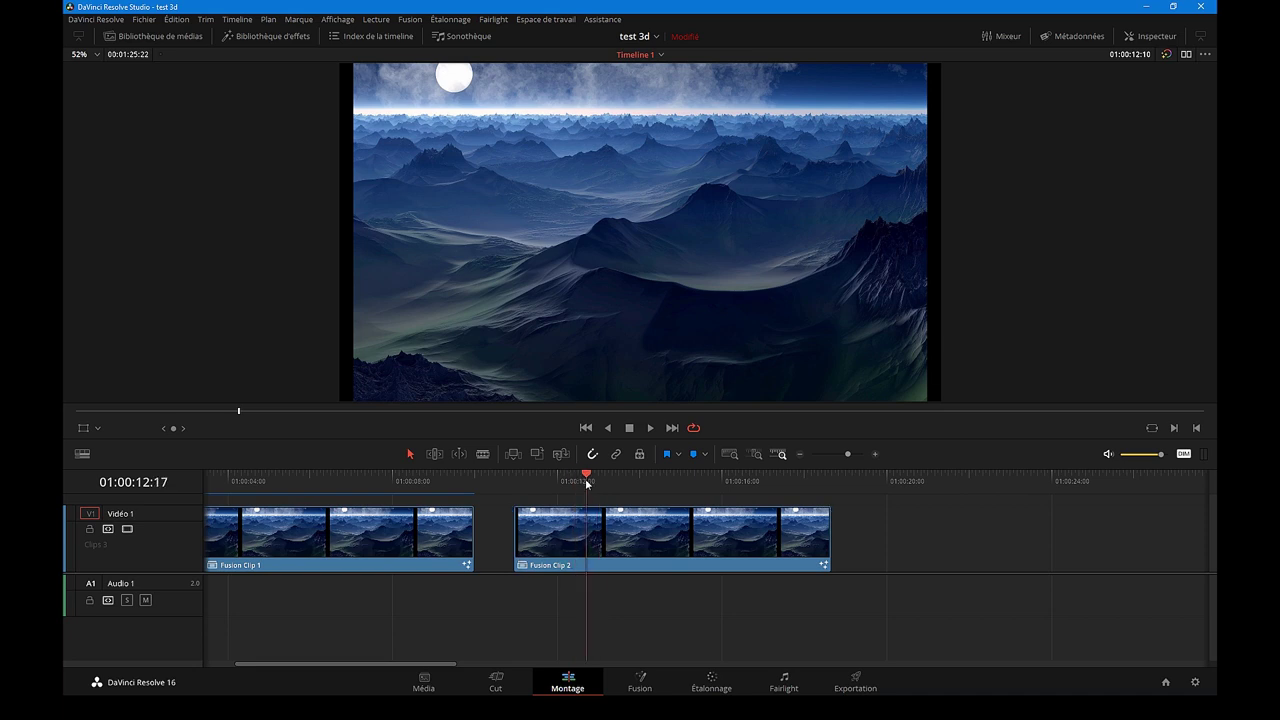
# - Open Fusion Clip 2 on the Fusion page with MediaIn1 and MediaOut1 in side-by-side viewers
pyautogui.click(643, 689)
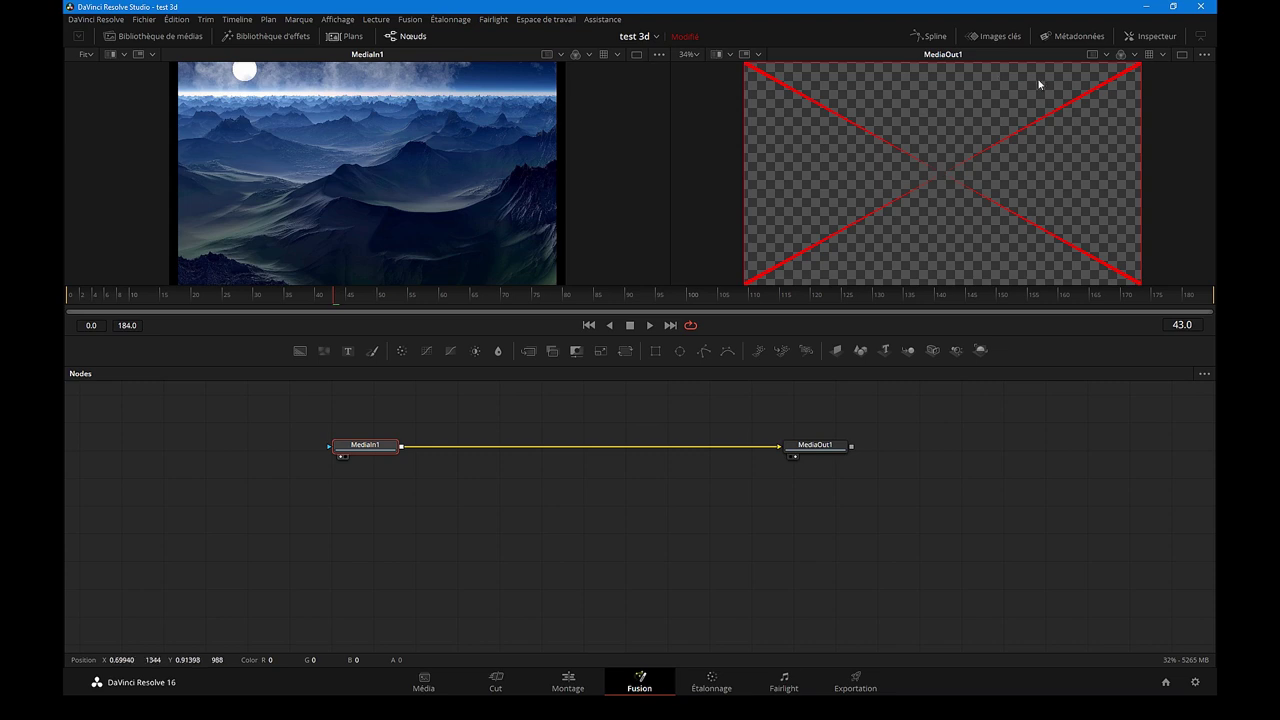
pyautogui.press('F4')
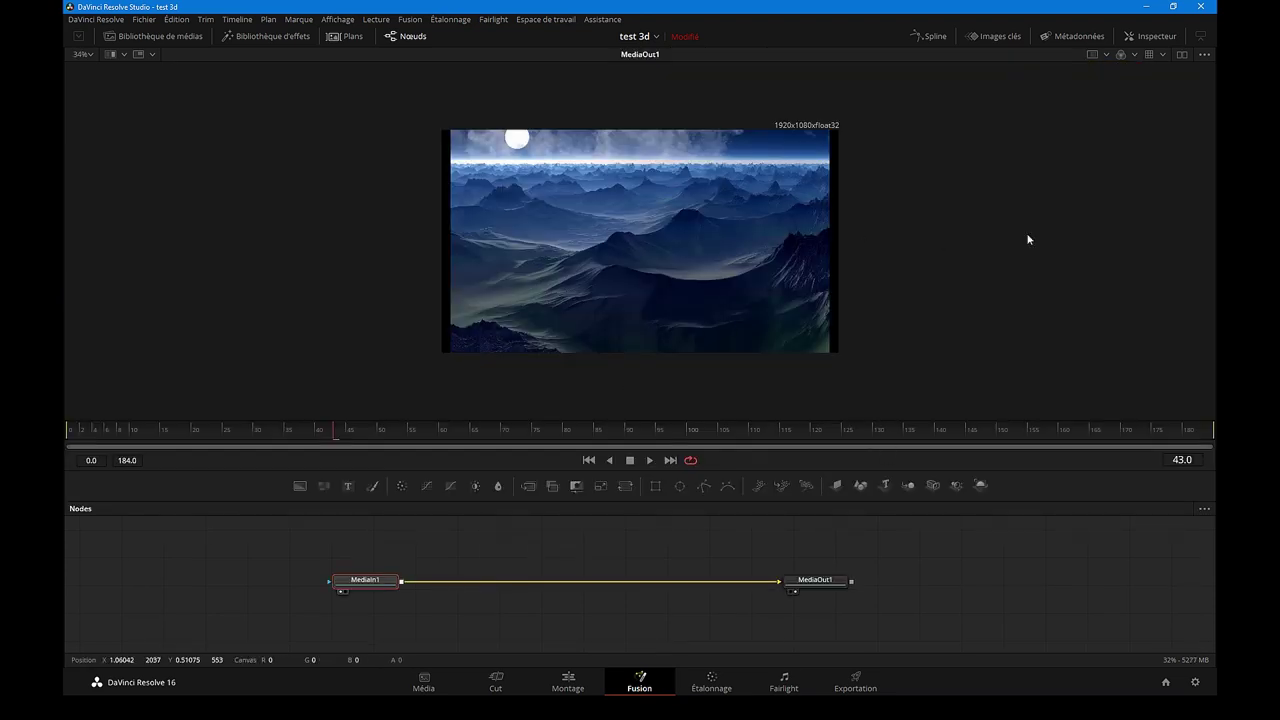
pyautogui.click(1181, 56)
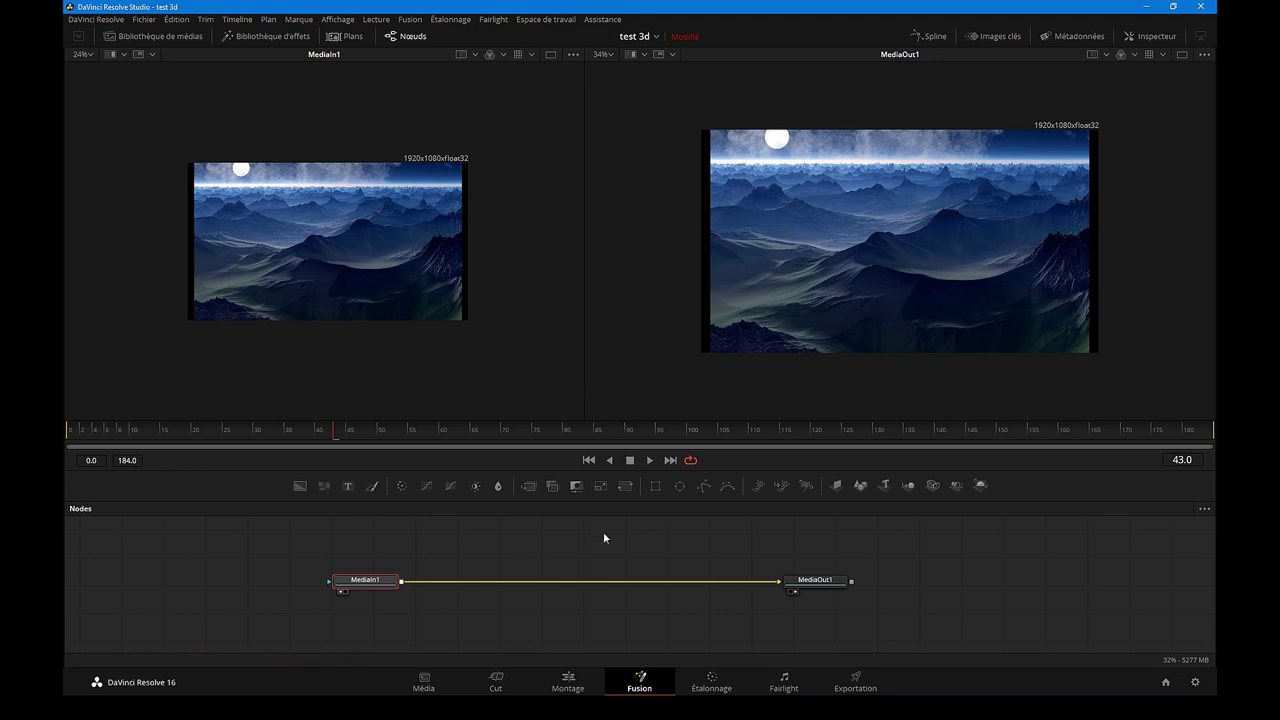
pyautogui.moveTo(369, 587); pyautogui.dragTo(356, 587)
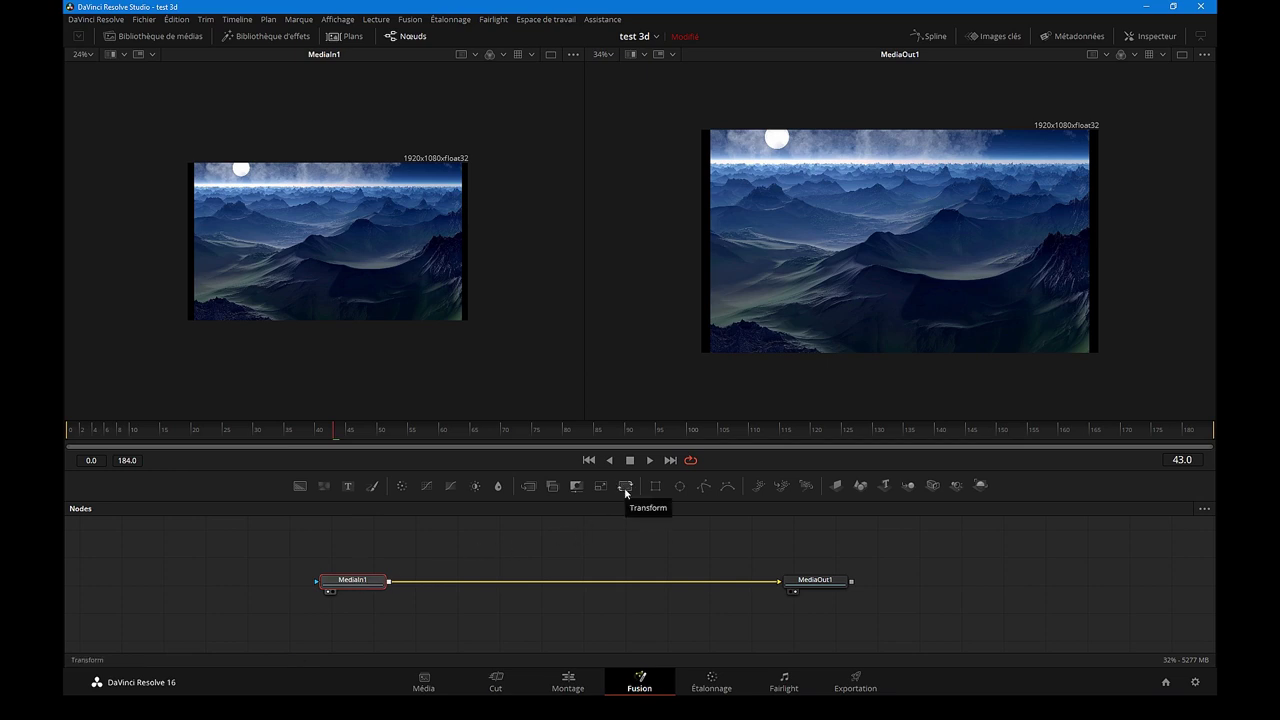
# - Add Transform1 scaling the mountain image to 1.13, shift it slightly, and unlink from MediaOut1
pyautogui.click(624, 487)
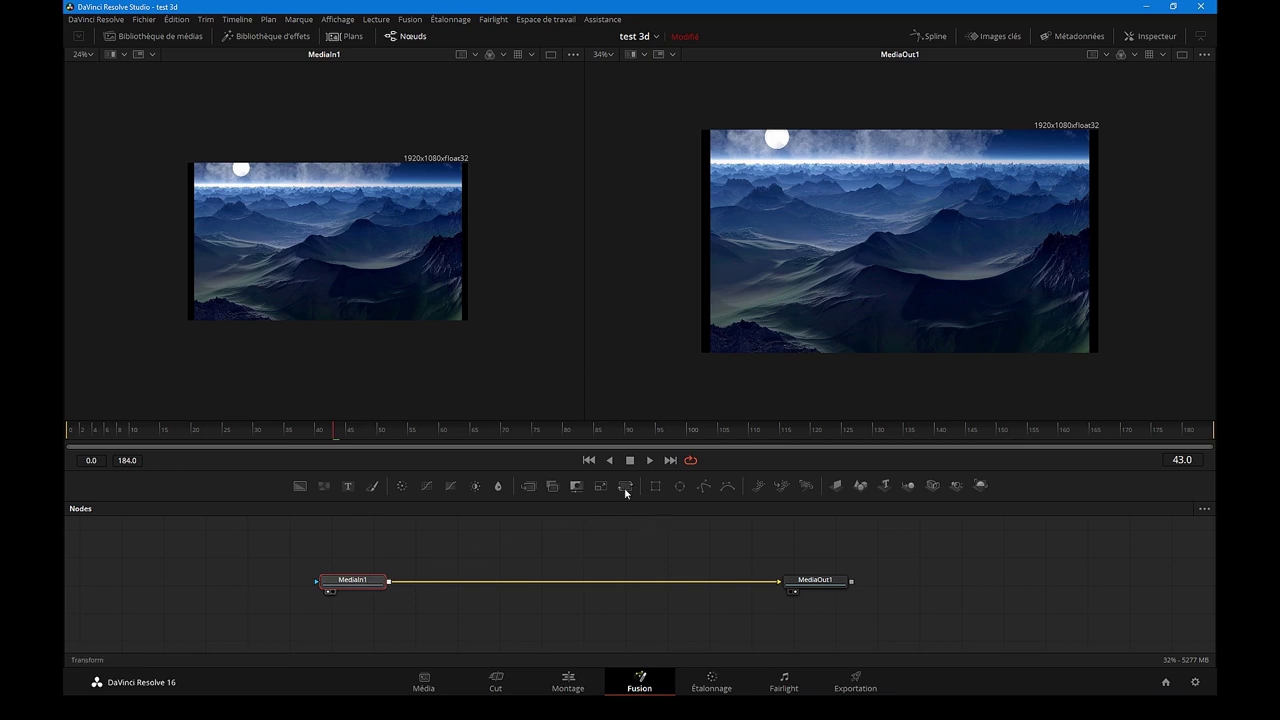
pyautogui.click(1157, 37)
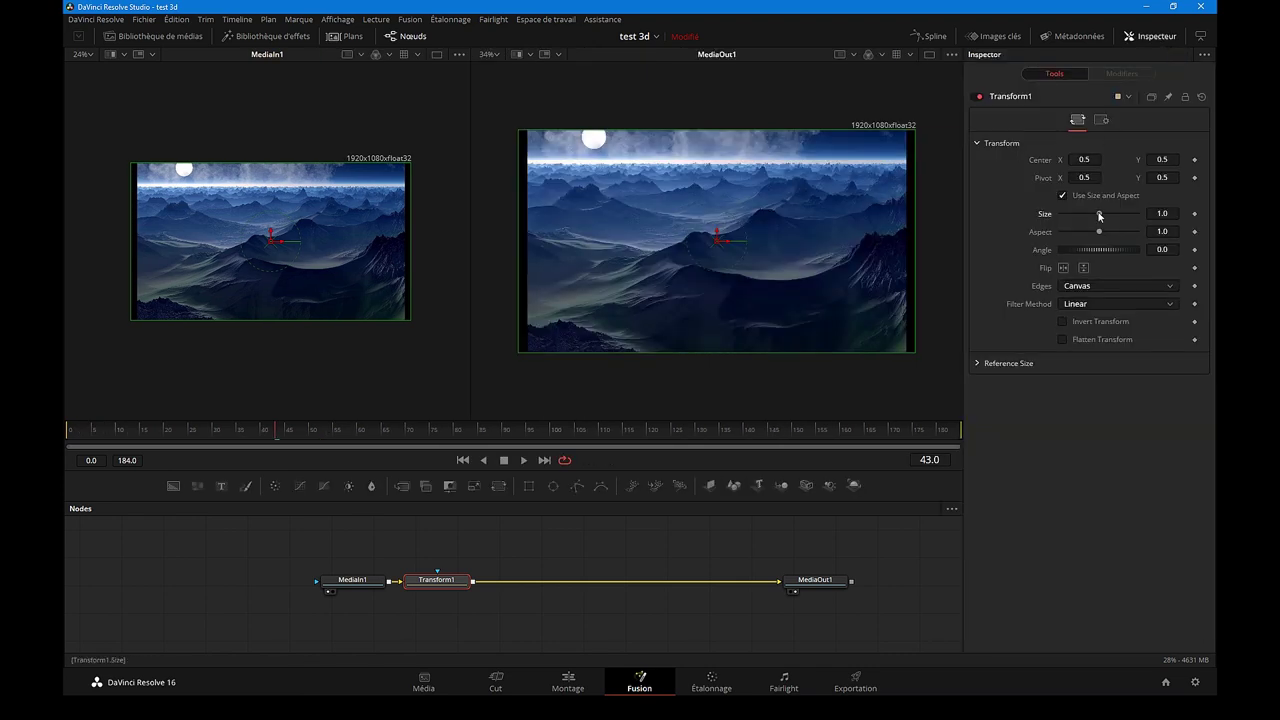
pyautogui.moveTo(1099, 215); pyautogui.dragTo(1099, 216)
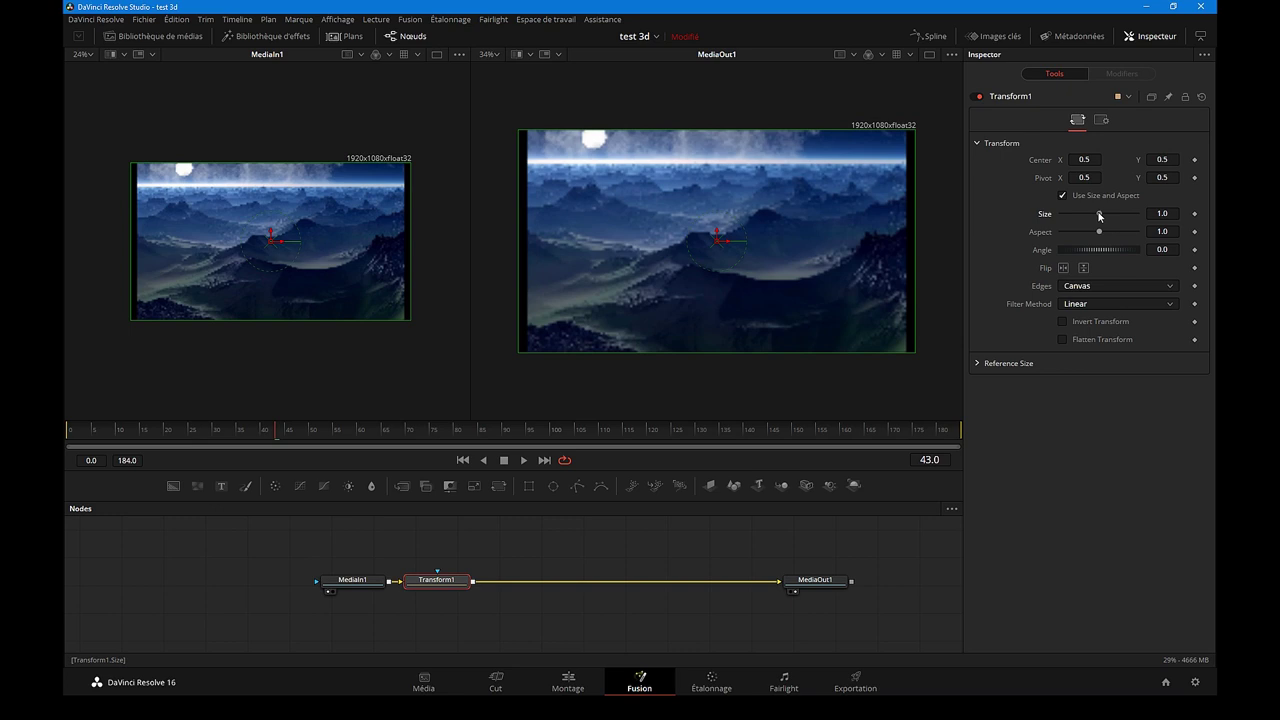
pyautogui.moveTo(1099, 216); pyautogui.dragTo(1101, 216)
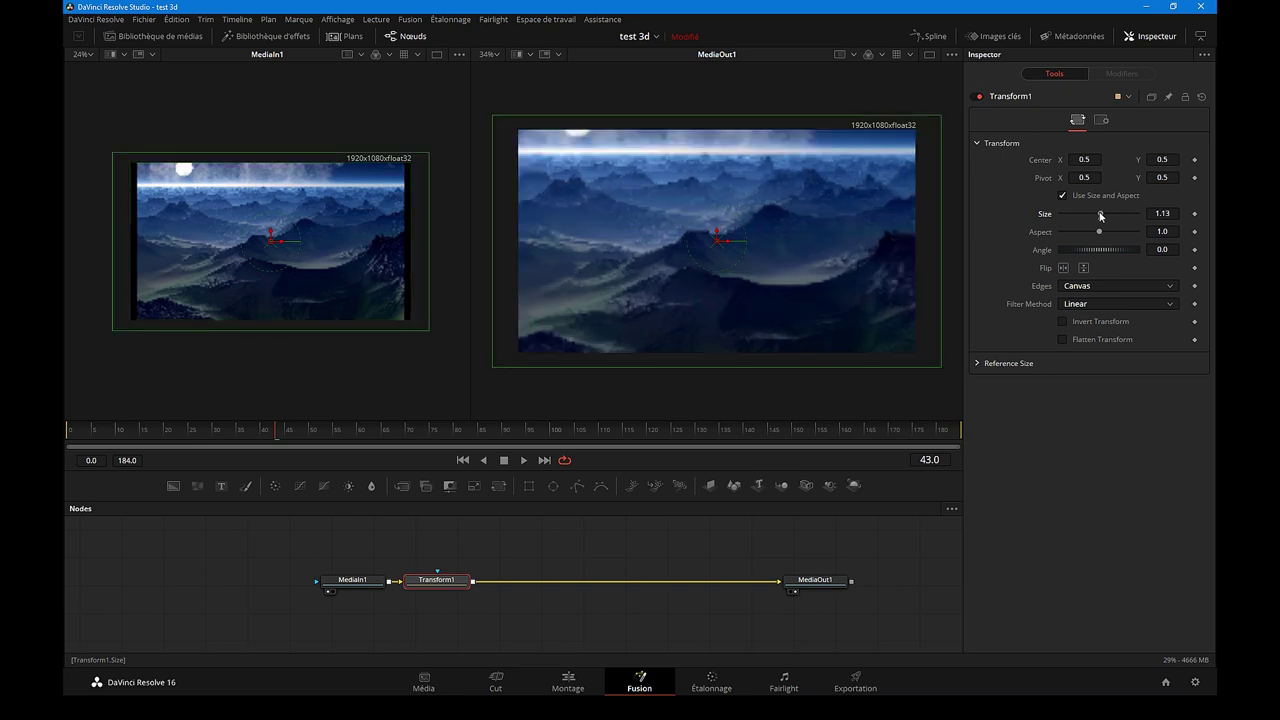
pyautogui.moveTo(717, 240)
pyautogui.mouseDown()
pyautogui.moveTo(729, 256)
pyautogui.moveTo(724, 247)
pyautogui.mouseUp()
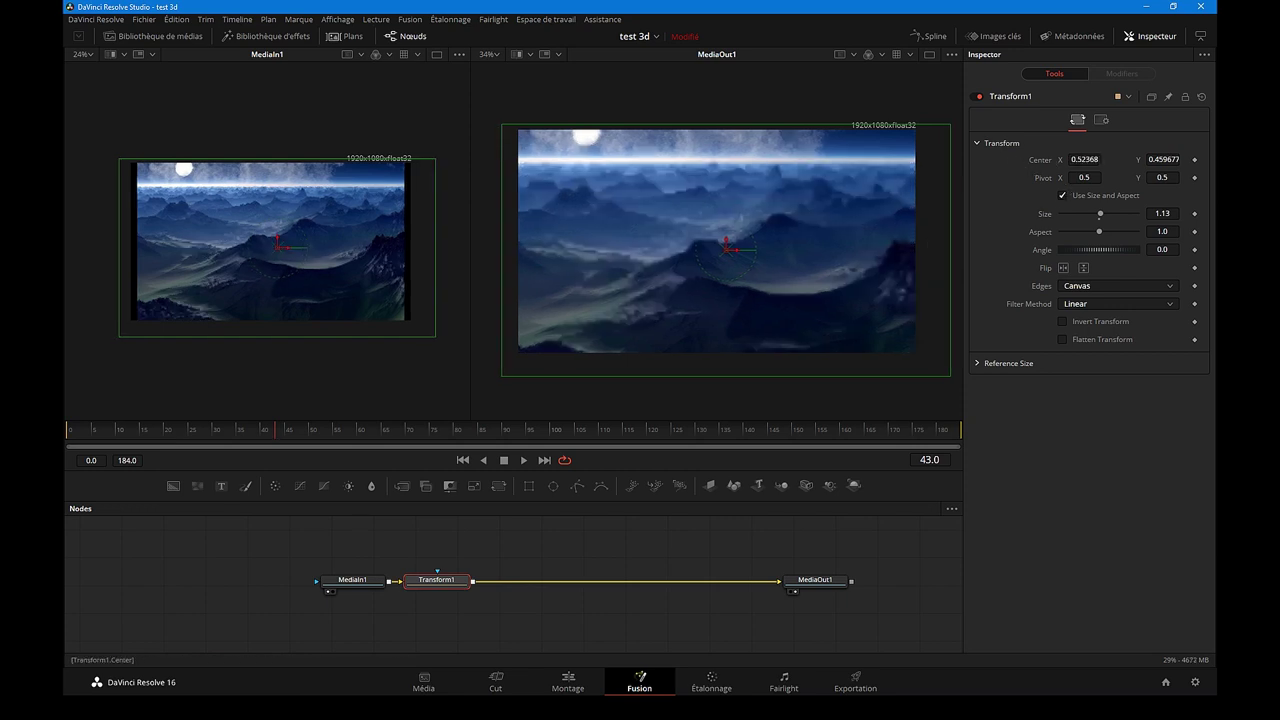
pyautogui.moveTo(437, 580); pyautogui.dragTo(325, 580)
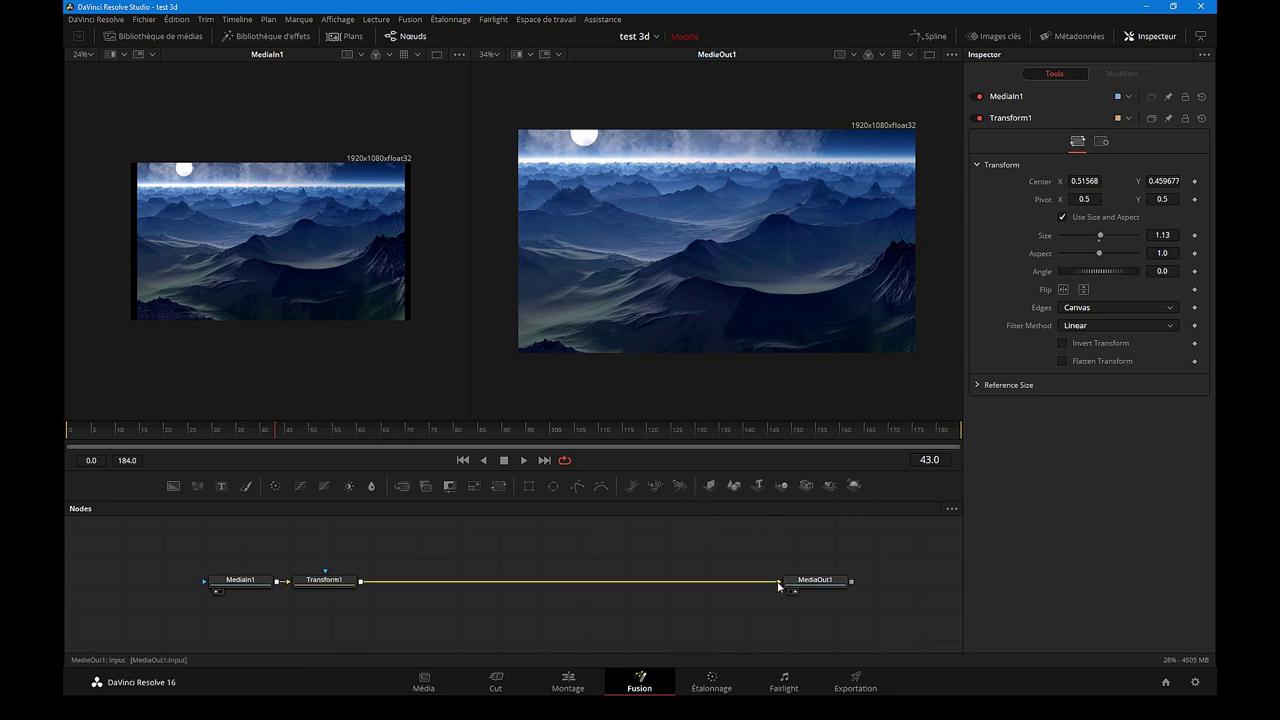
pyautogui.moveTo(779, 583); pyautogui.dragTo(449, 583)
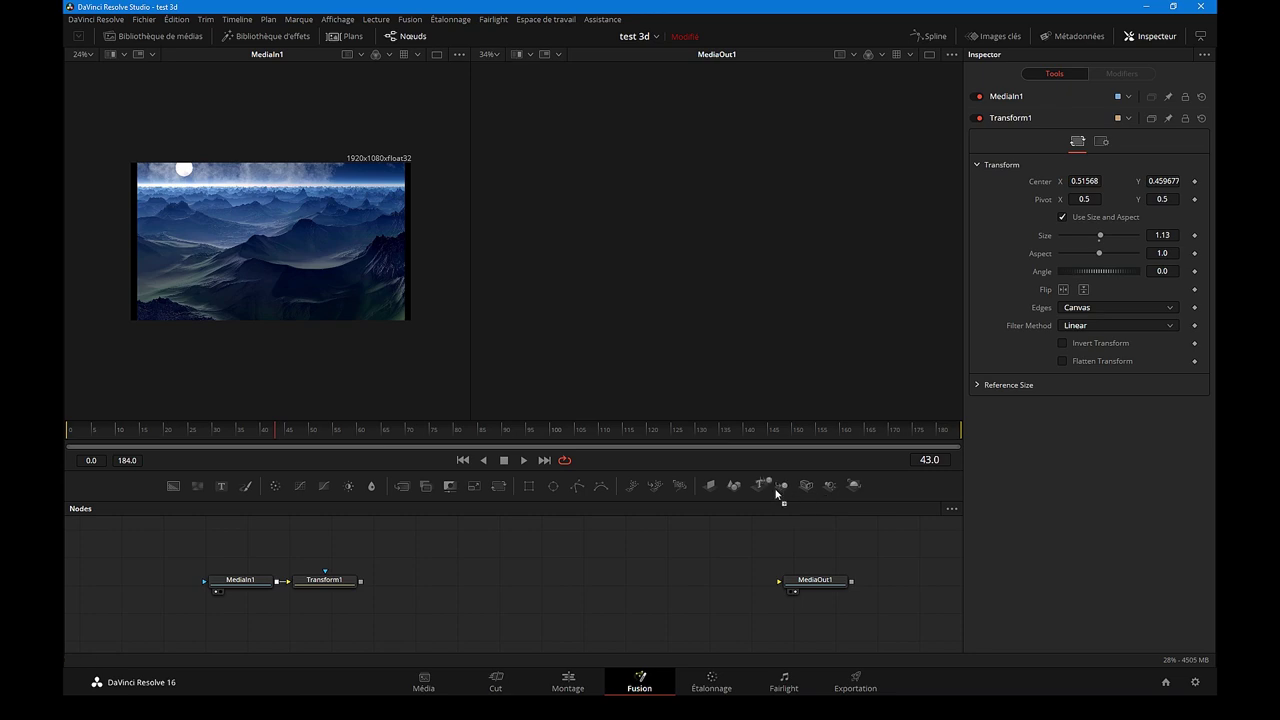
# - Add Merge3D1 and a Text3D1 node wired into it
pyautogui.moveTo(781, 487); pyautogui.dragTo(552, 576)
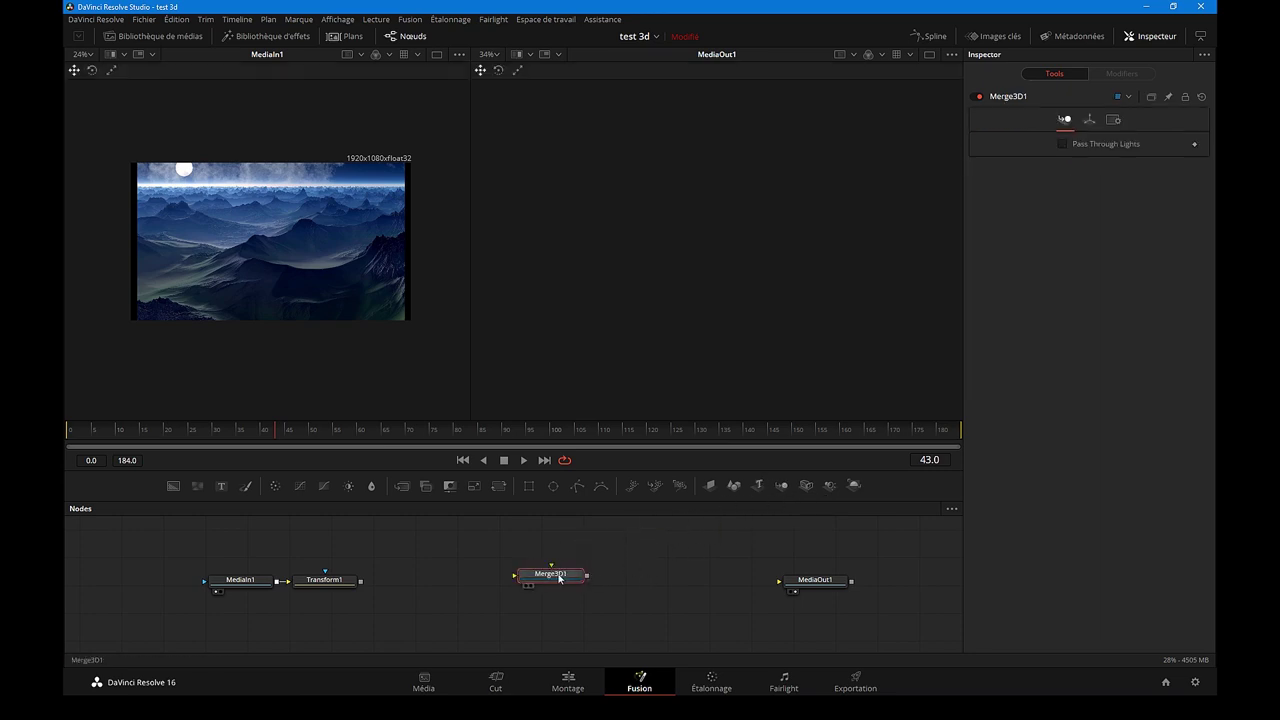
pyautogui.moveTo(559, 578); pyautogui.dragTo(556, 583)
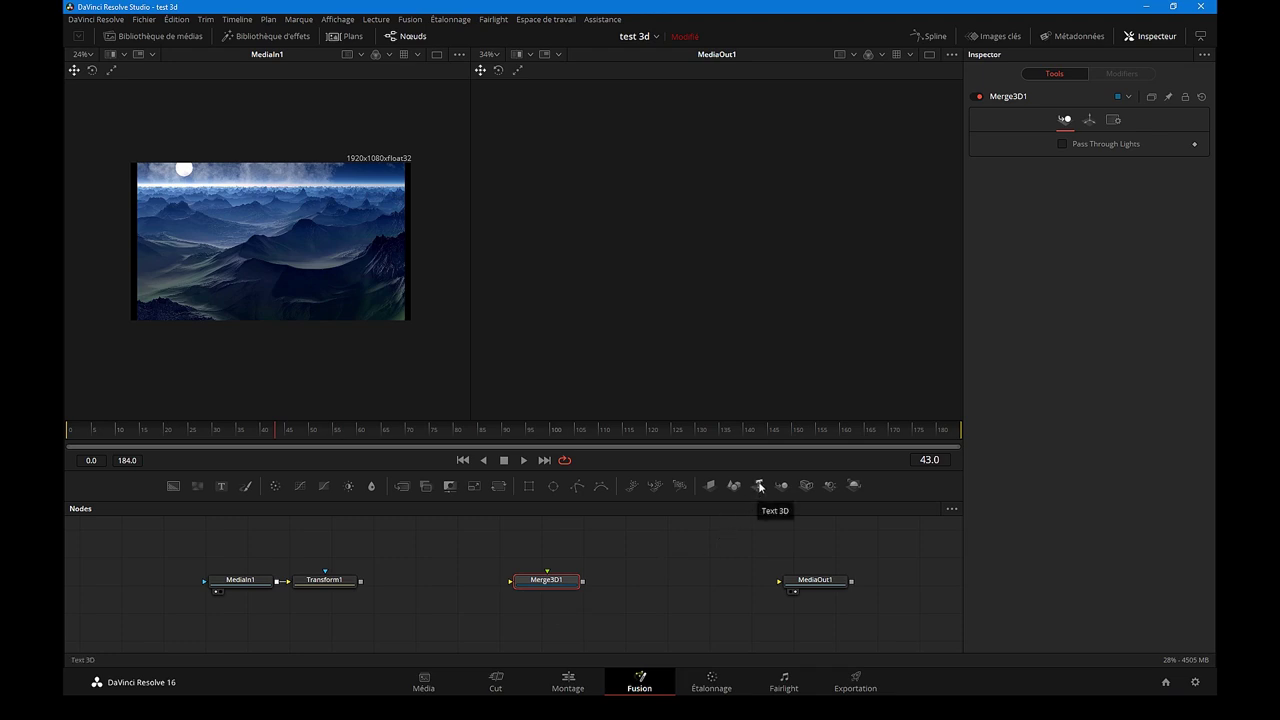
pyautogui.moveTo(760, 486)
pyautogui.mouseDown()
pyautogui.moveTo(497, 540)
pyautogui.moveTo(547, 582)
pyautogui.mouseUp()
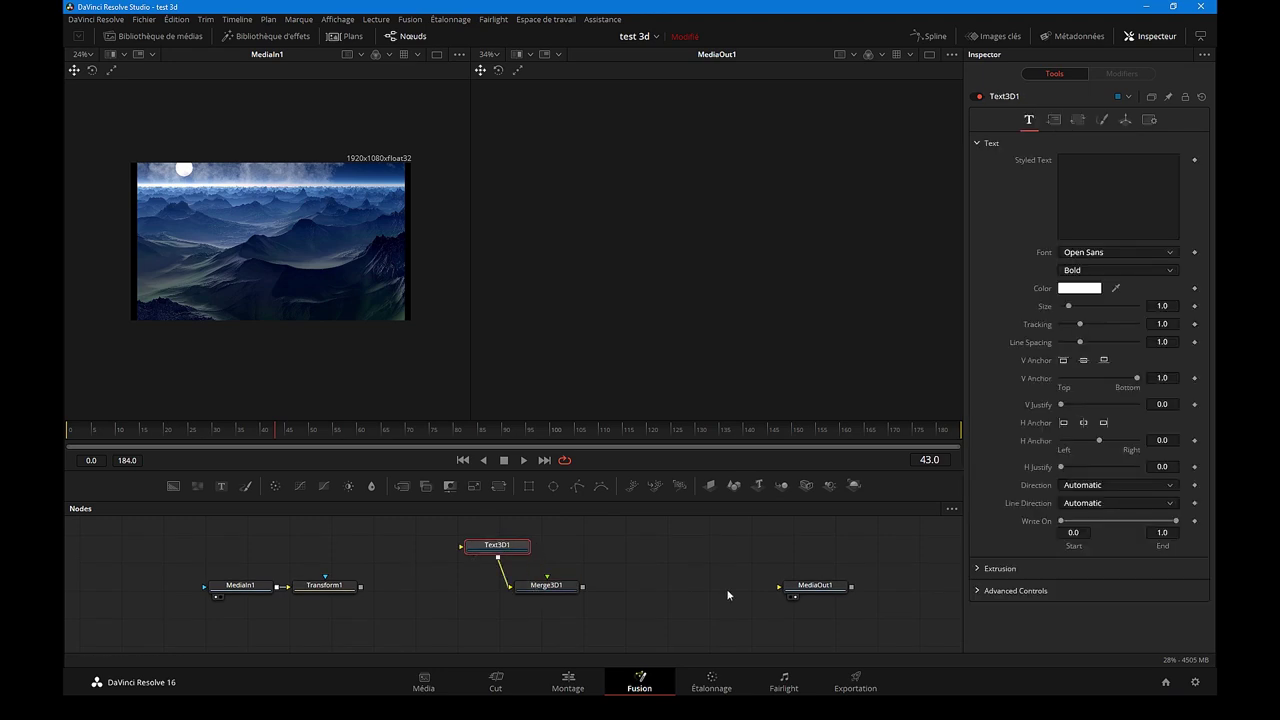
pyautogui.moveTo(497, 545); pyautogui.dragTo(546, 536)
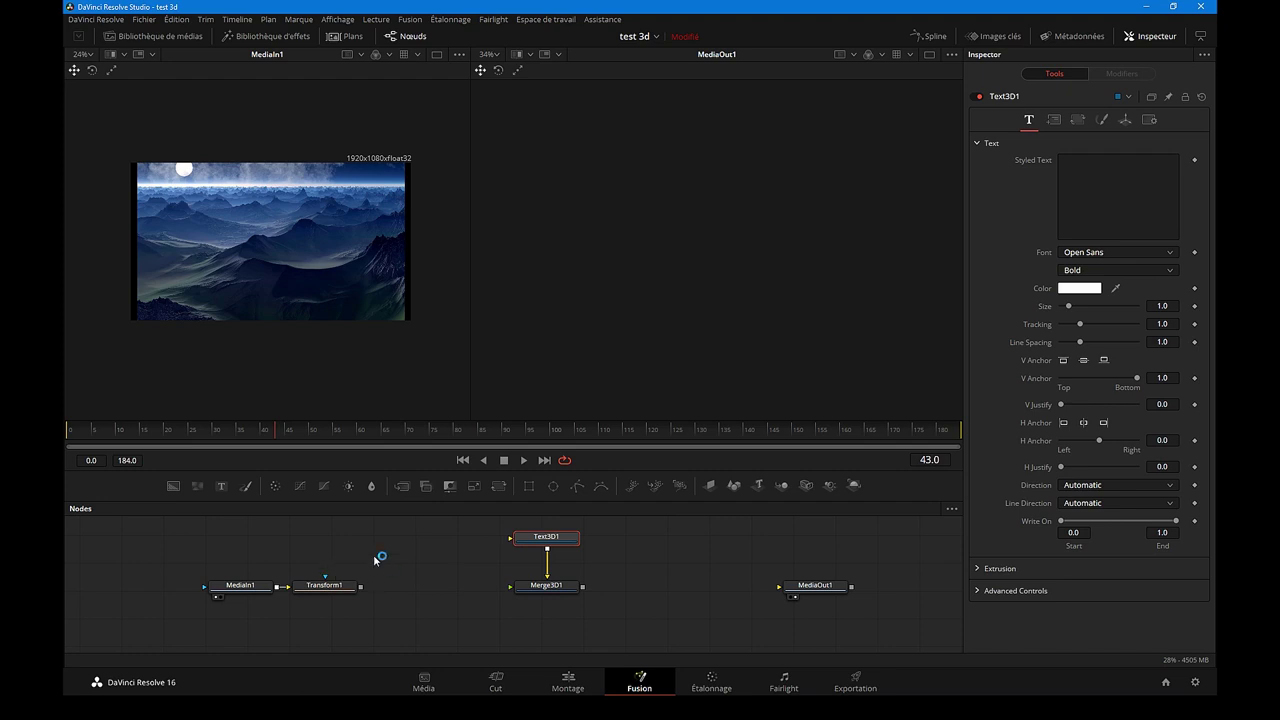
# - Link Transform1 to Merge3D1, undoing and redoing the connection
pyautogui.moveTo(360, 589); pyautogui.dragTo(551, 591)
pyautogui.hotkey('ctrl', 'z')
pyautogui.moveTo(361, 589); pyautogui.dragTo(543, 588)
pyautogui.moveTo(361, 589); pyautogui.dragTo(543, 588)
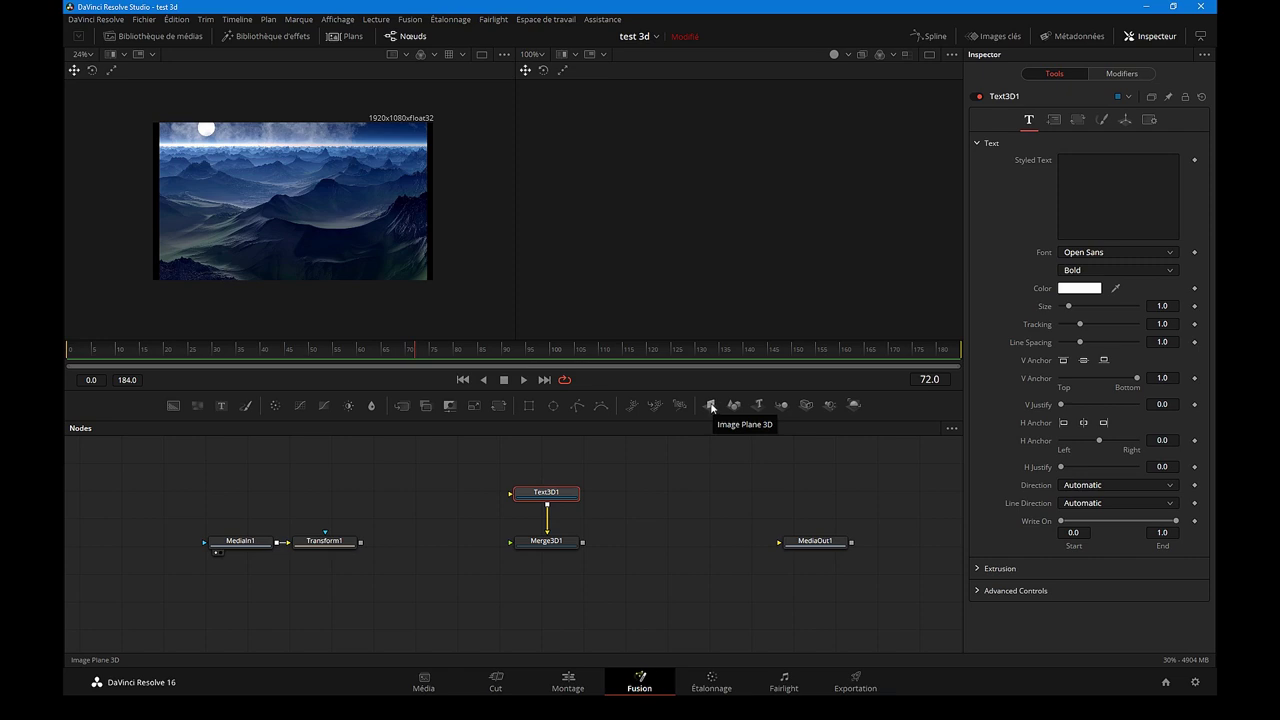
# - Insert an ImagePlane3D node between Transform1 and Merge3D1
pyautogui.click(712, 407)
pyautogui.moveTo(436, 506); pyautogui.dragTo(446, 525)
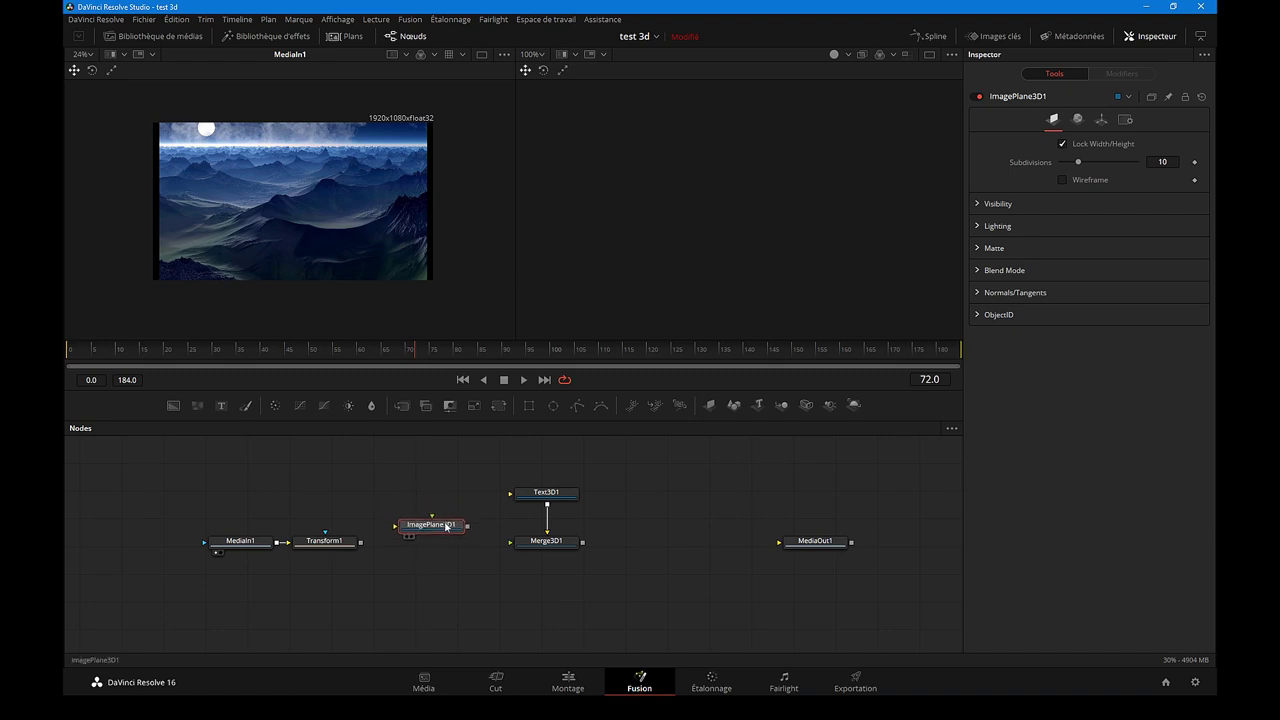
pyautogui.moveTo(360, 541)
pyautogui.mouseDown()
pyautogui.moveTo(428, 530)
pyautogui.moveTo(434, 543)
pyautogui.moveTo(536, 543)
pyautogui.mouseUp()
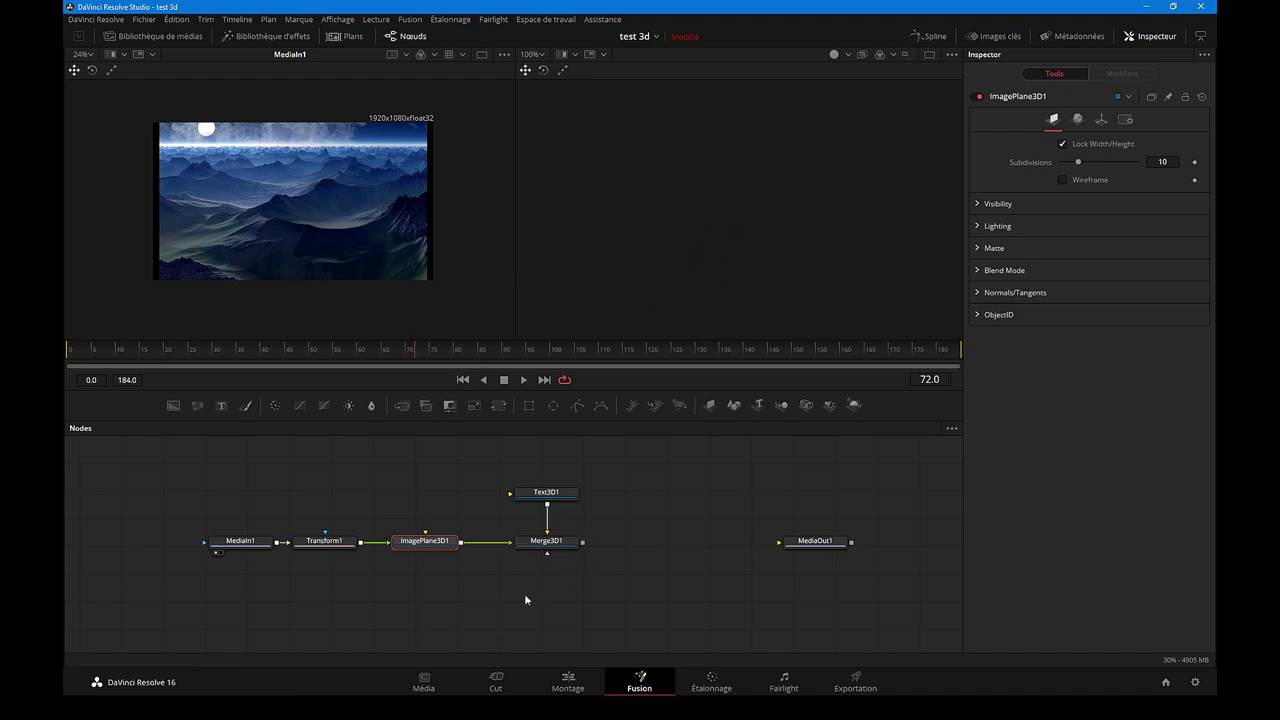
# - View Merge3D1's 3D scene in a single large viewer with the Inspector hidden
pyautogui.click(527, 552)
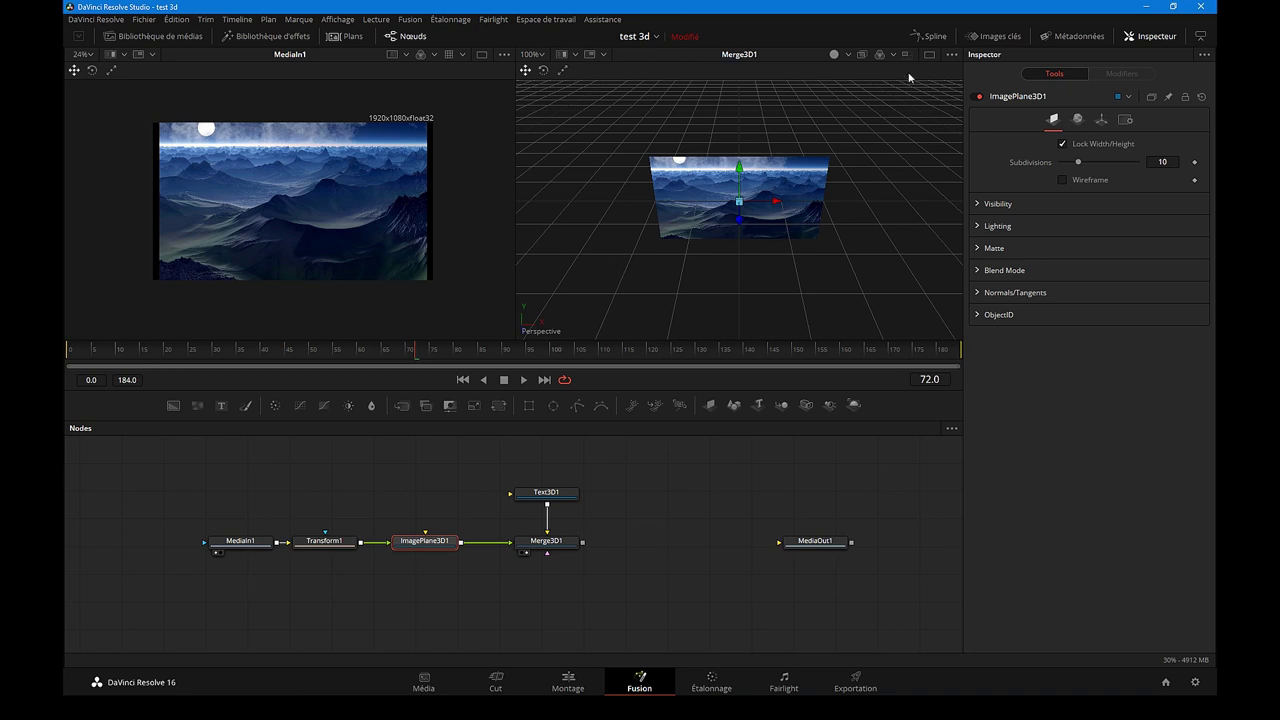
pyautogui.click(929, 54)
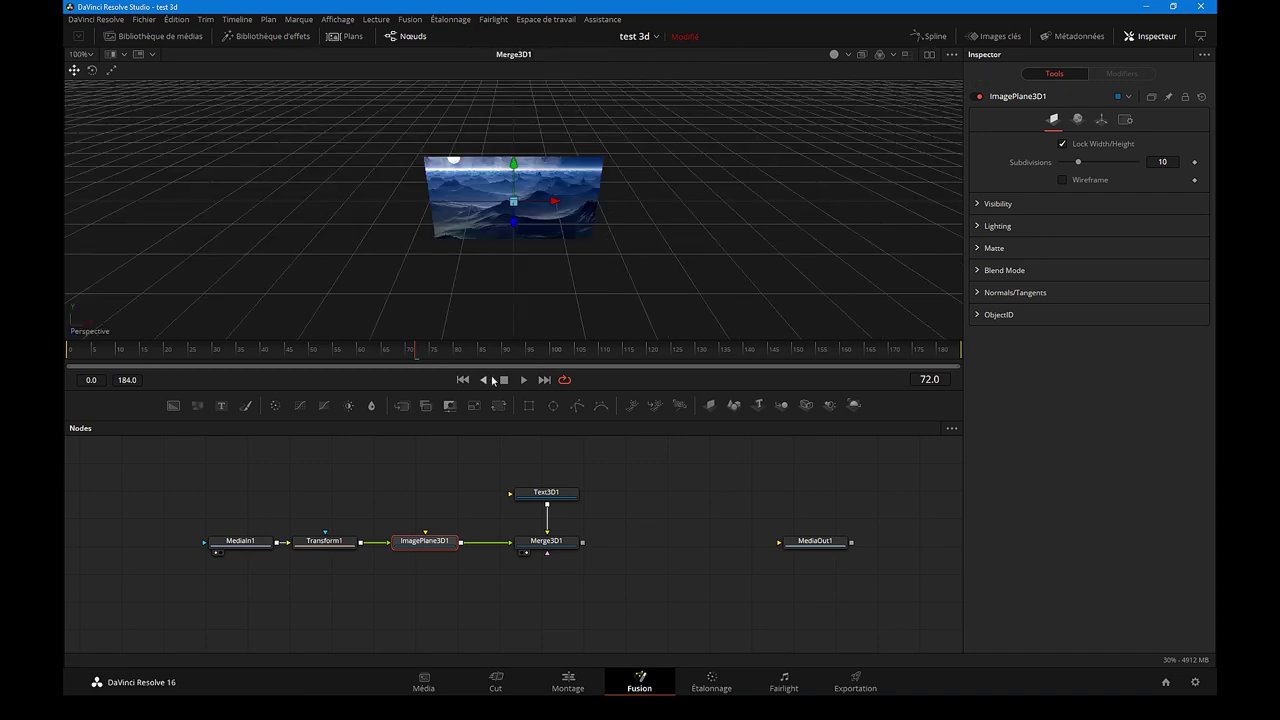
pyautogui.click(1163, 38)
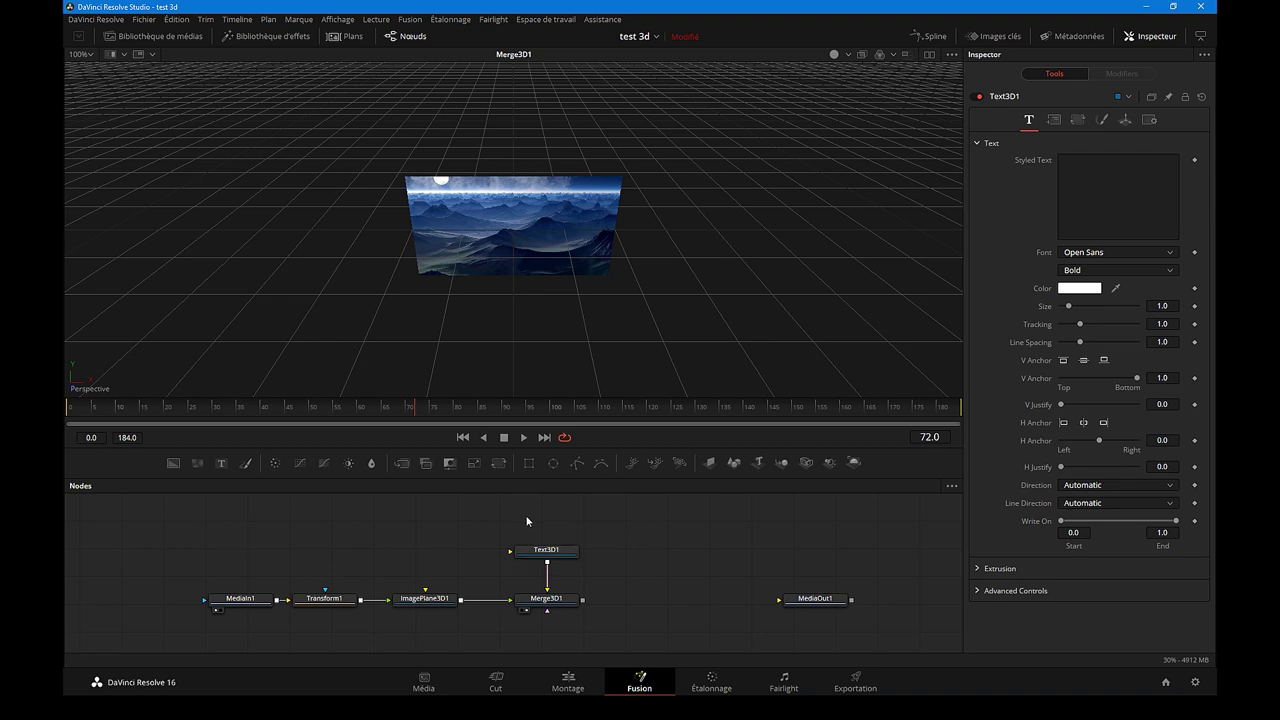
# - Set Text3D1's text to 'NATURE'
pyautogui.click(548, 552)
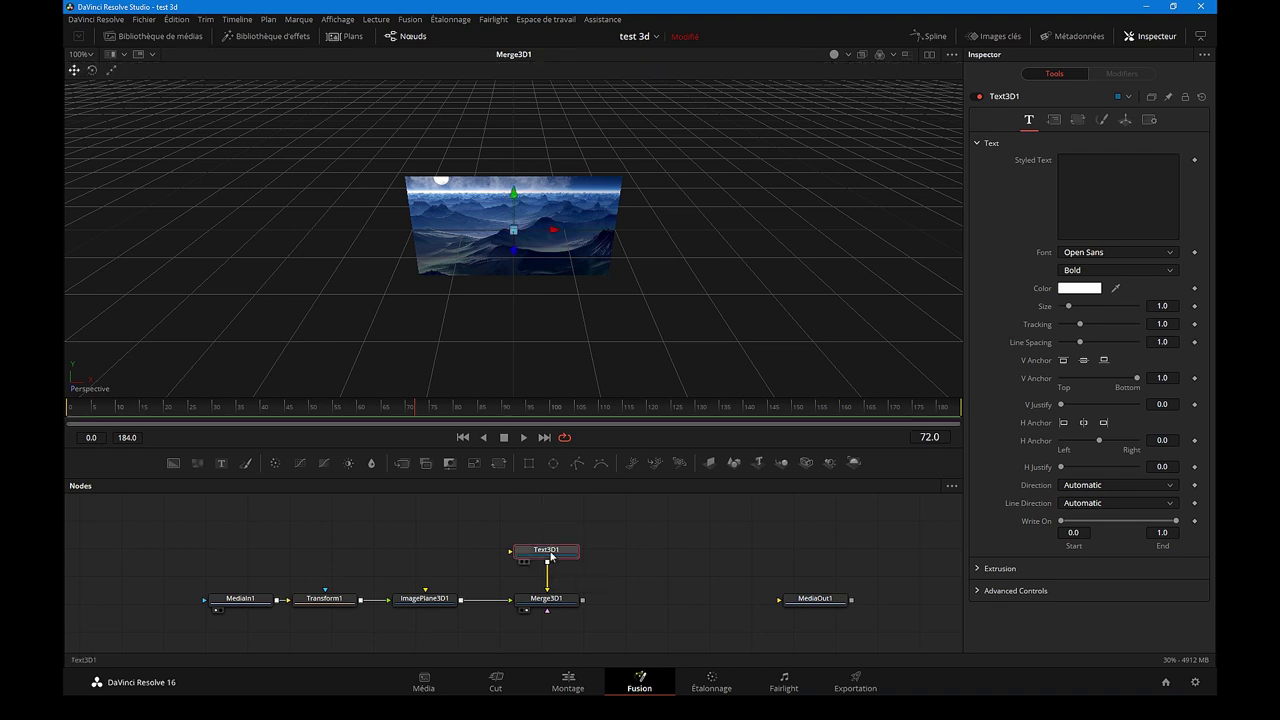
pyautogui.click(1077, 165)
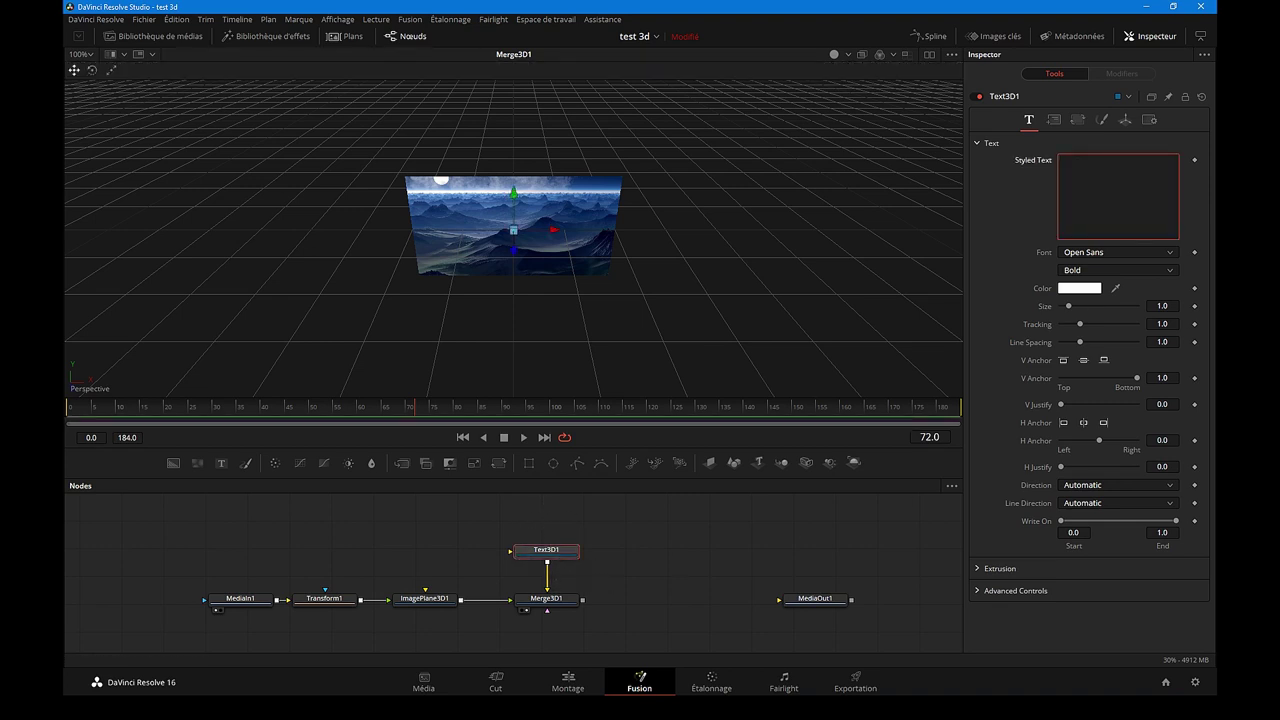
pyautogui.write('NATURE')
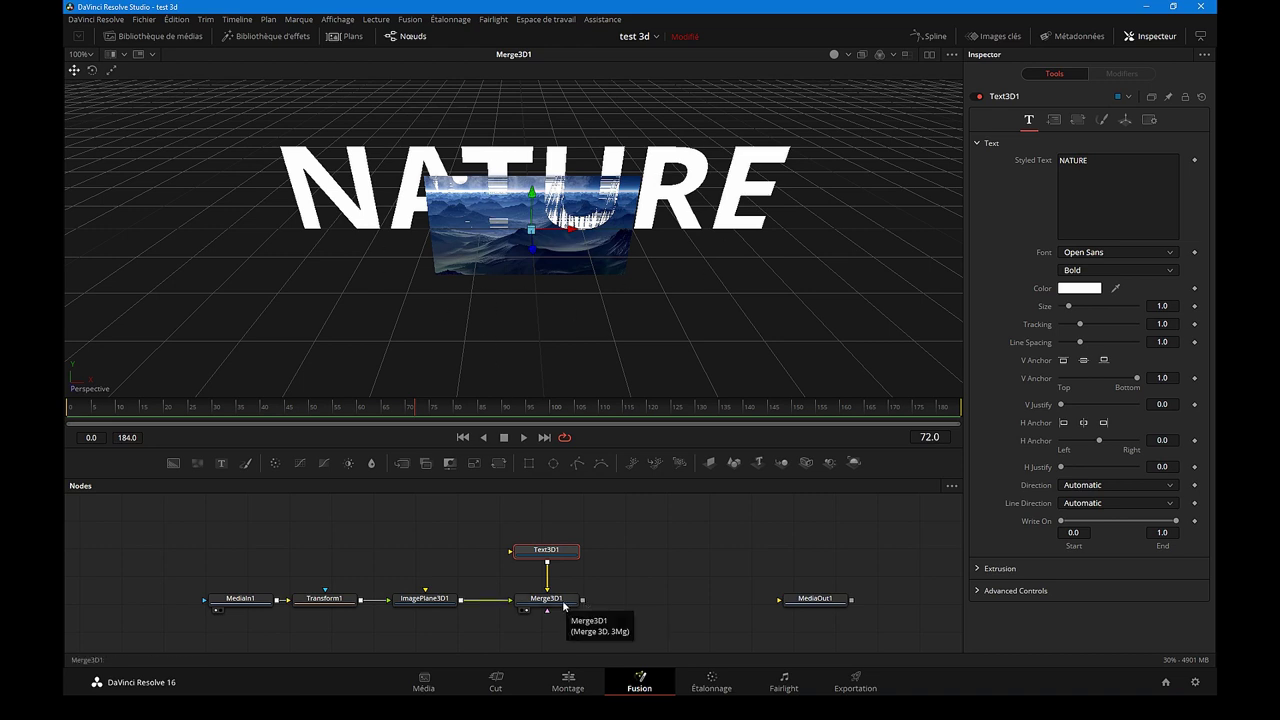
# - Link Merge3D1 to MediaOut1, orbit the scene, and drag in a Renderer3D node
pyautogui.moveTo(585, 601); pyautogui.dragTo(800, 605)
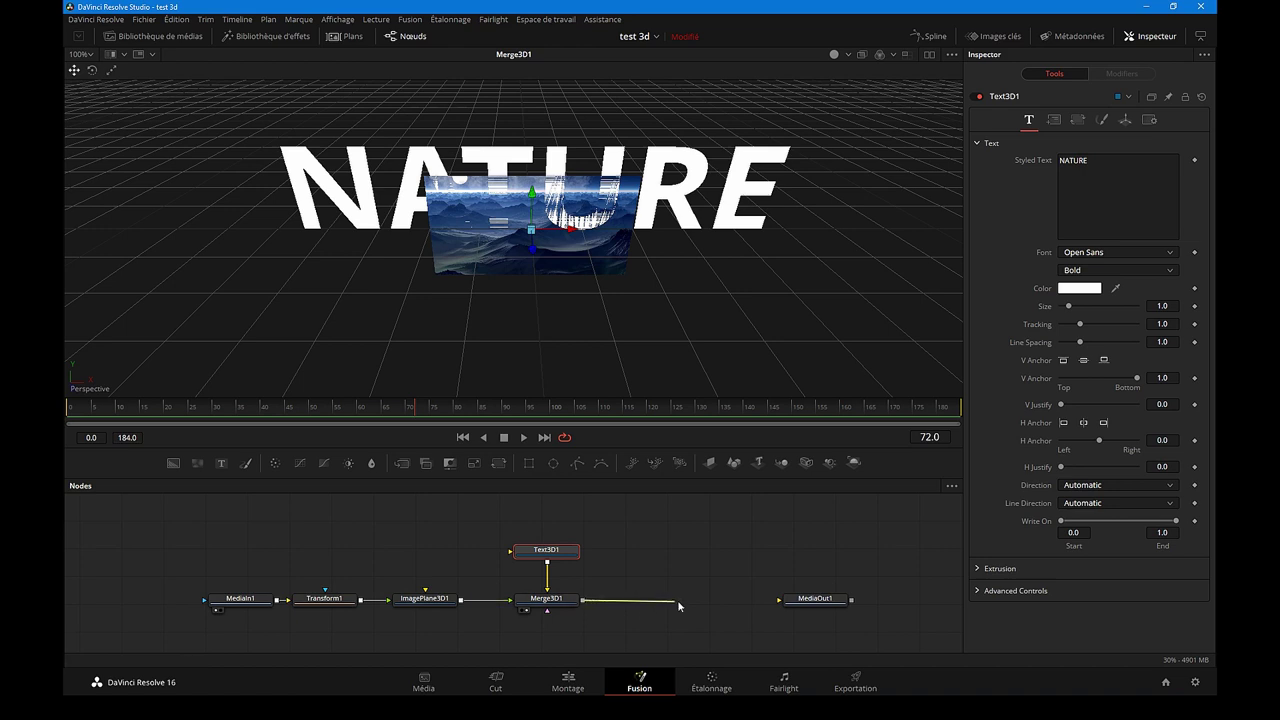
pyautogui.moveTo(585, 600); pyautogui.dragTo(805, 604)
pyautogui.moveTo(585, 600); pyautogui.dragTo(816, 602)
pyautogui.click(729, 534)
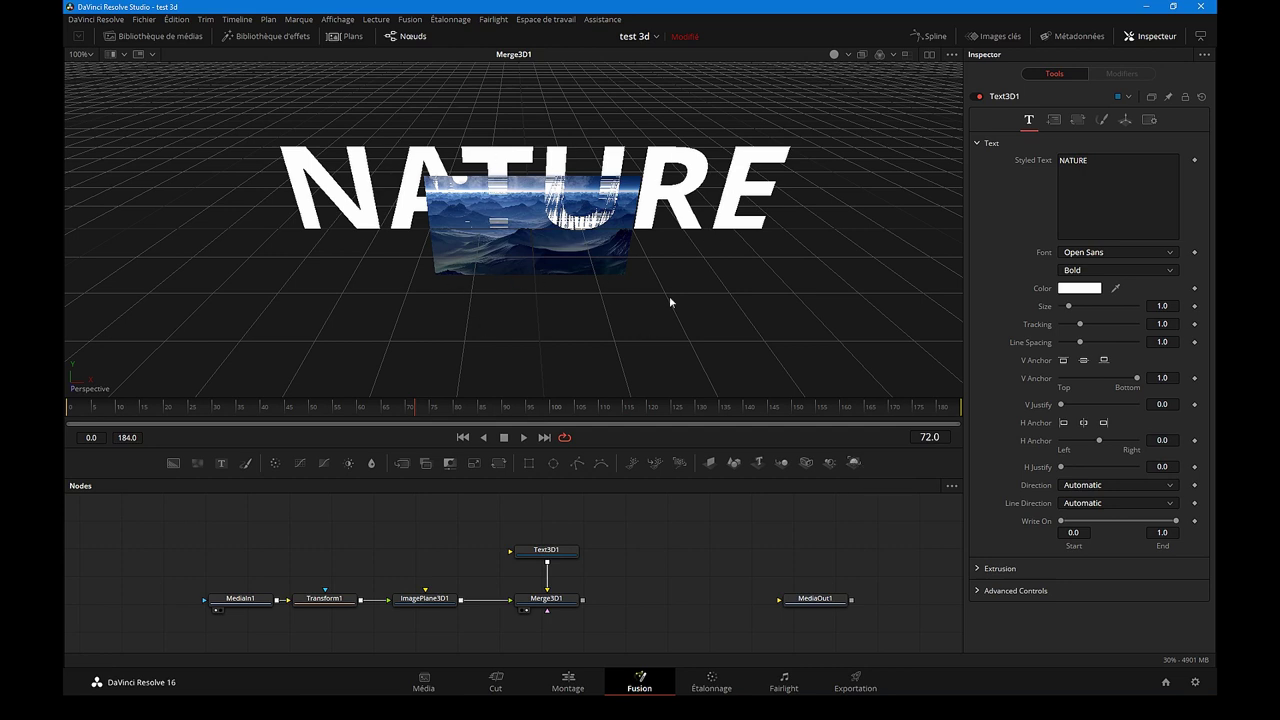
pyautogui.moveTo(566, 206); pyautogui.dragTo(410, 289)
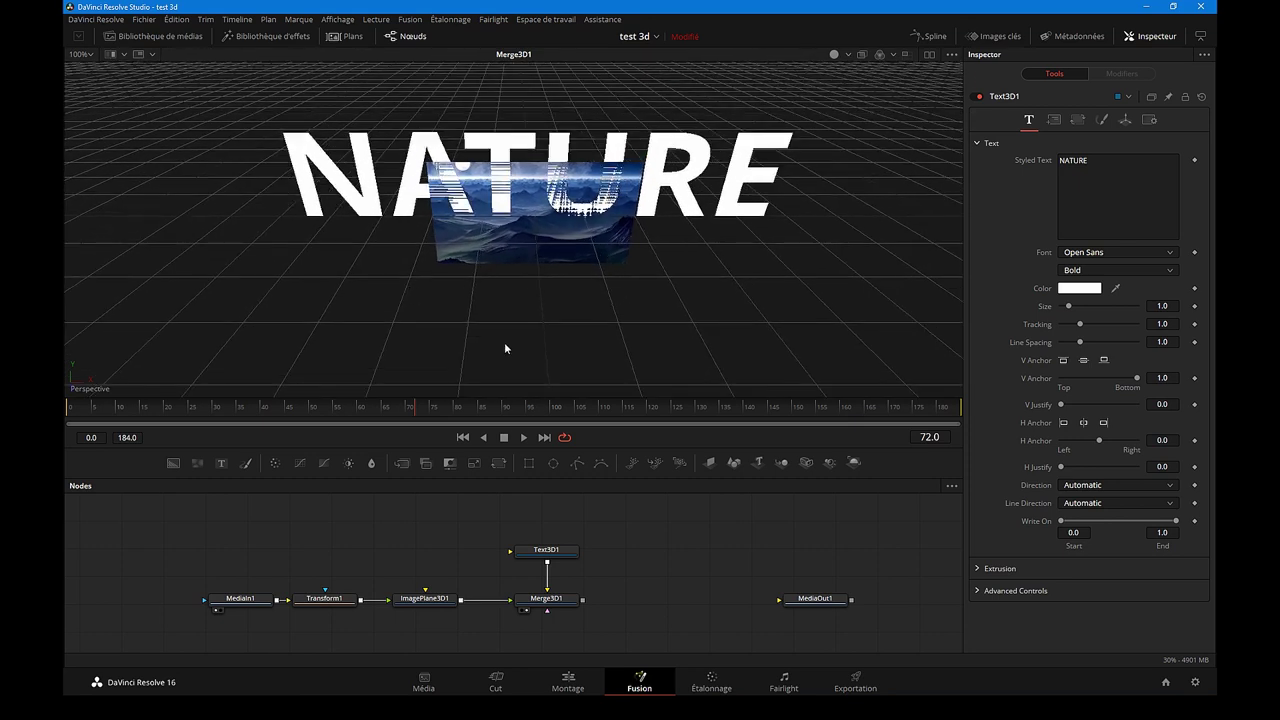
pyautogui.moveTo(854, 462); pyautogui.dragTo(665, 590)
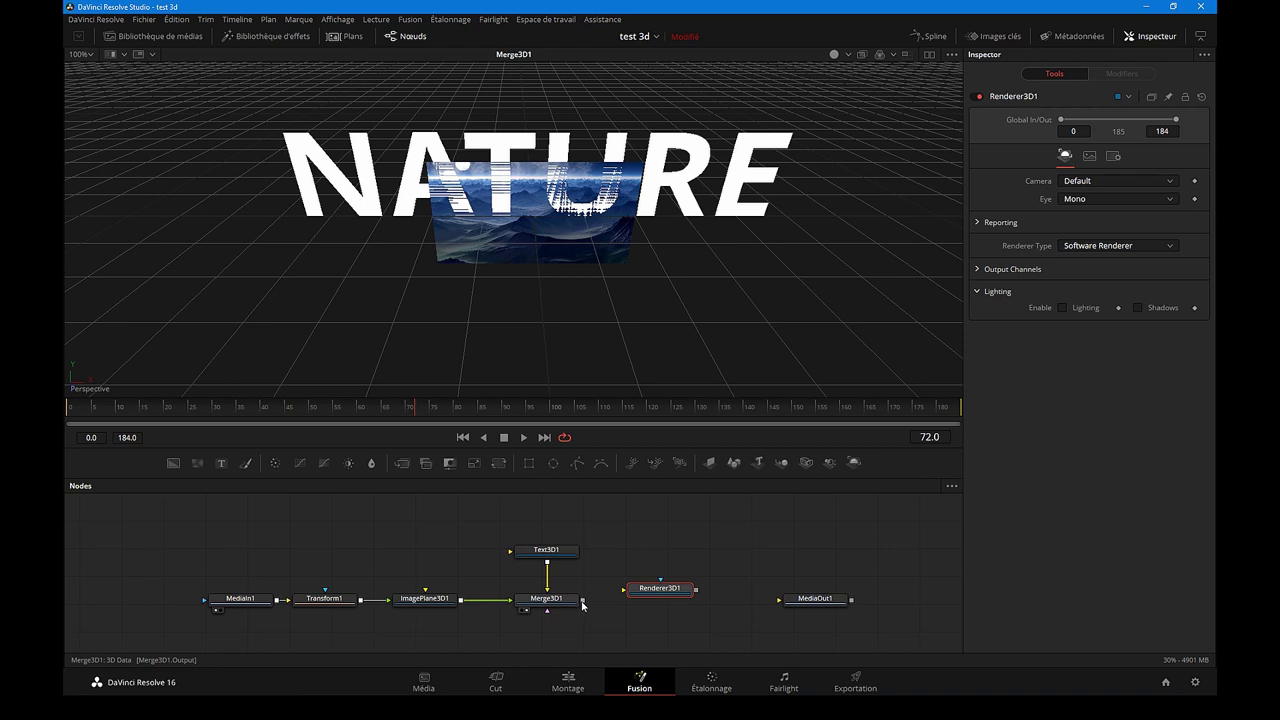
# - Feed Merge3D1 into Renderer3D1, preview its render, then view Merge3D1 again
pyautogui.moveTo(585, 604)
pyautogui.mouseDown()
pyautogui.moveTo(640, 590)
pyautogui.moveTo(643, 602)
pyautogui.mouseUp()
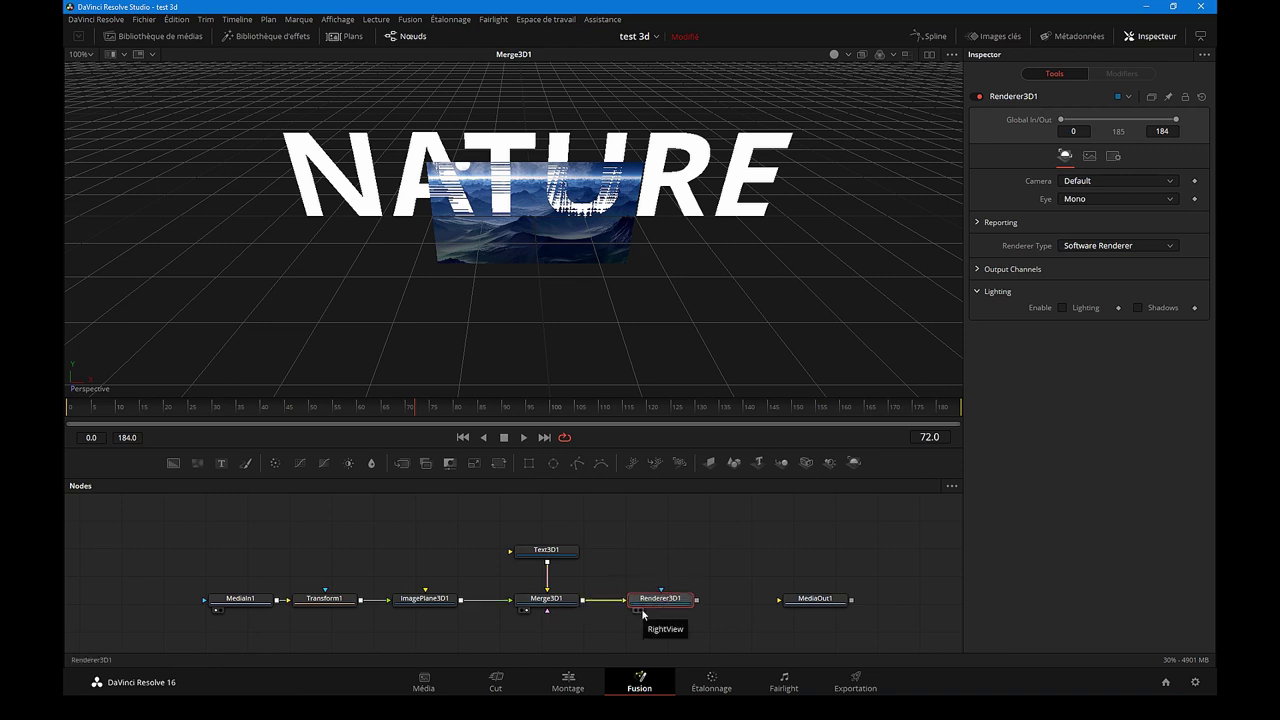
pyautogui.click(643, 613)
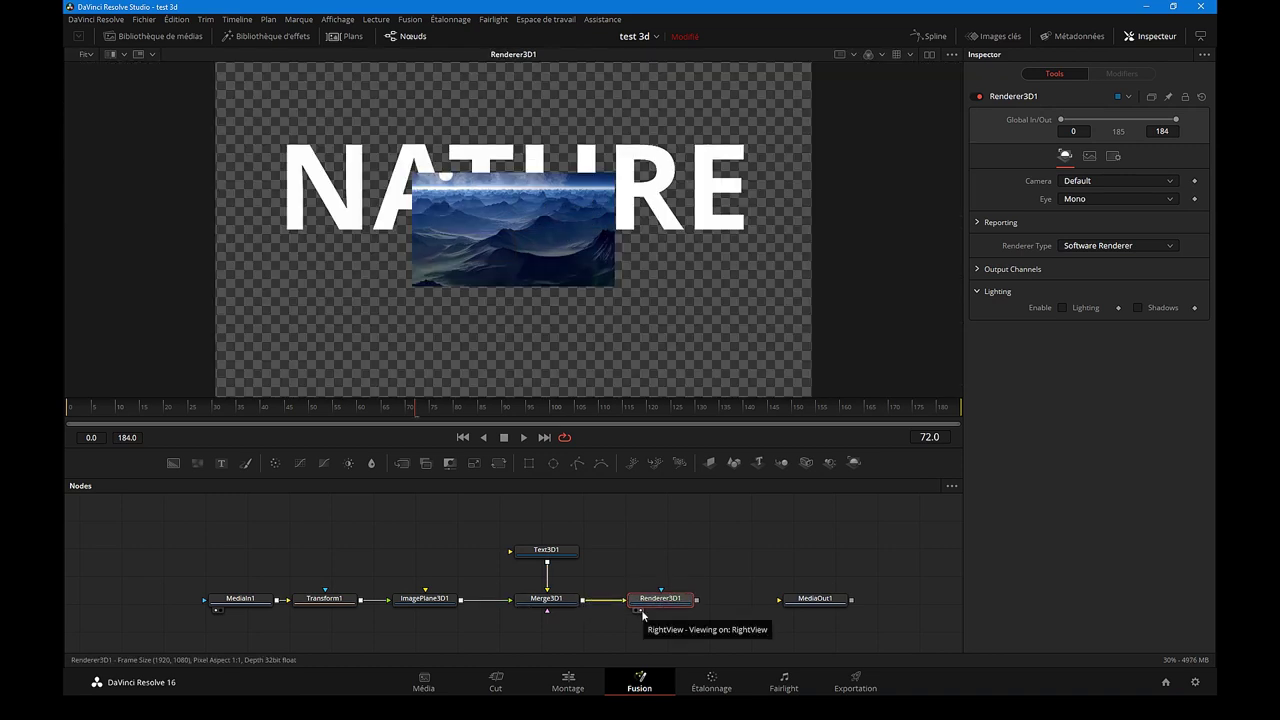
pyautogui.click(527, 611)
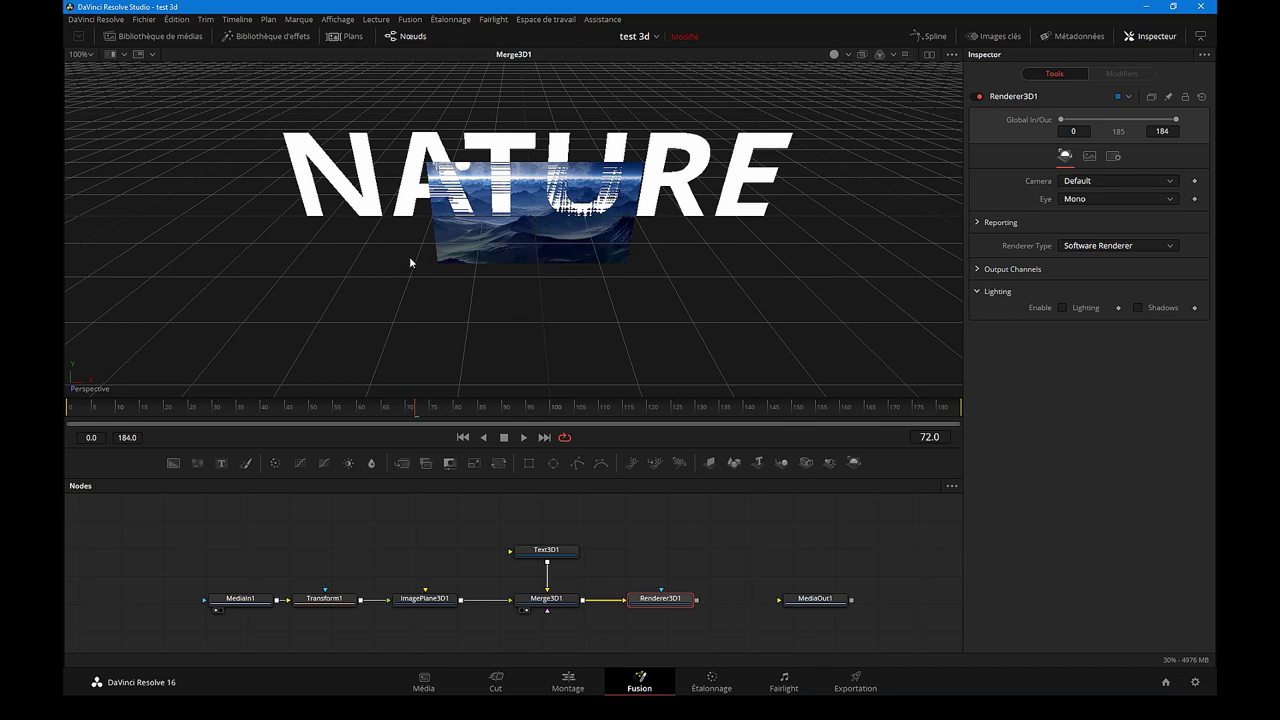
# - Orbit and zoom the 3D viewer to inspect NATURE and the mountain plane from several angles
pyautogui.moveTo(410, 262)
pyautogui.mouseDown()
pyautogui.moveTo(688, 266)
pyautogui.moveTo(467, 103)
pyautogui.moveTo(453, 275)
pyautogui.mouseUp()
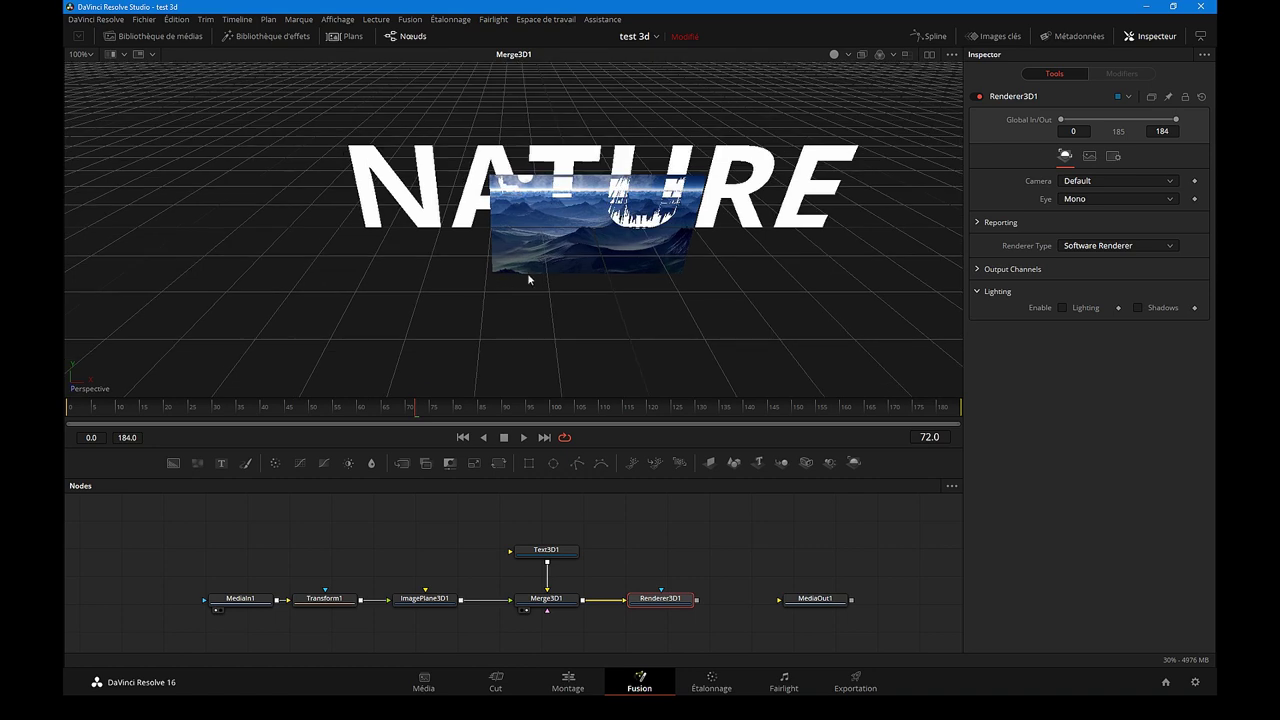
pyautogui.moveTo(530, 280); pyautogui.dragTo(507, 298)
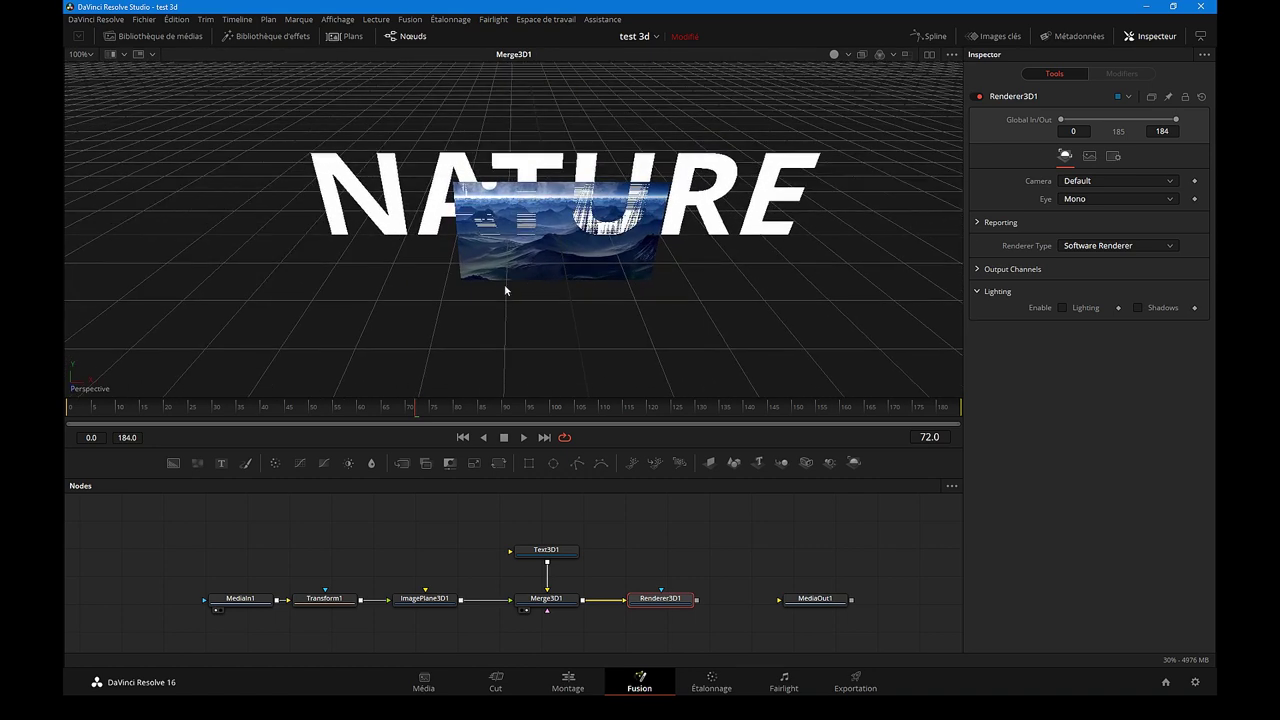
pyautogui.scroll(-3, 505, 289)
pyautogui.scroll(-3, 505, 291)
pyautogui.scroll(-2, 505, 291)
pyautogui.scroll(-2, 505, 292)
pyautogui.scroll(2, 505, 290)
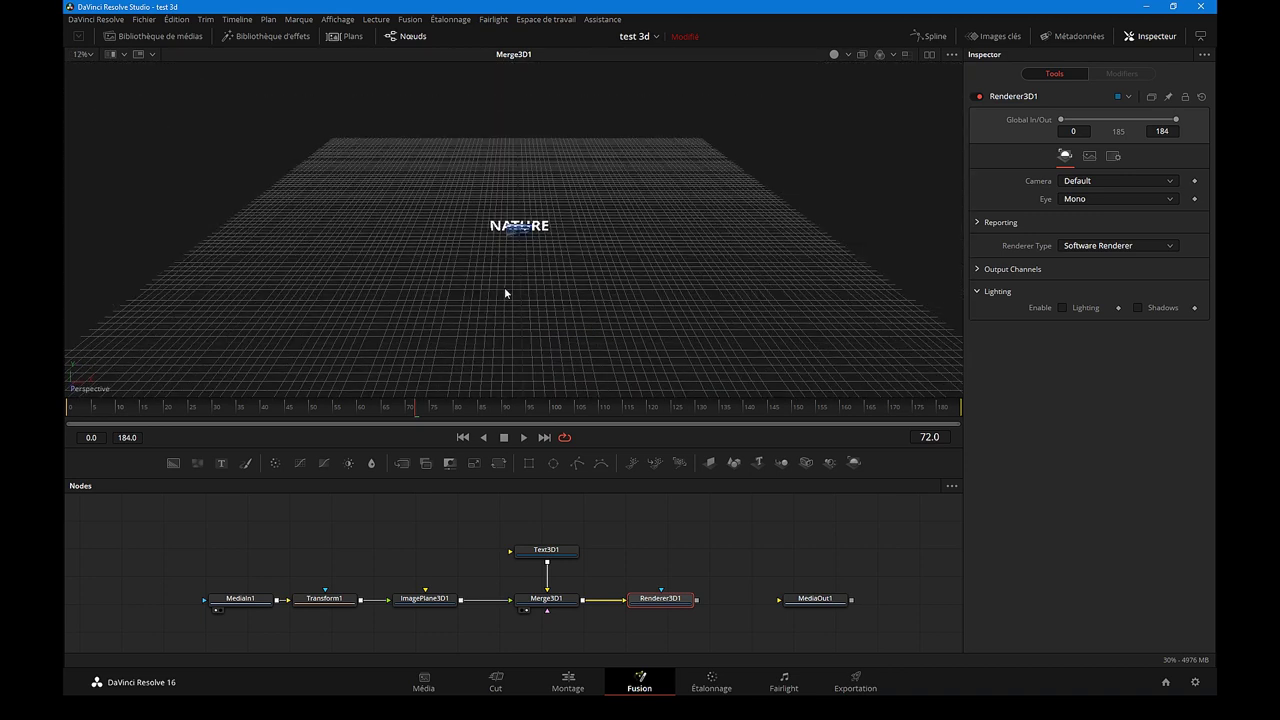
pyautogui.scroll(2, 505, 290)
pyautogui.scroll(-2, 506, 293)
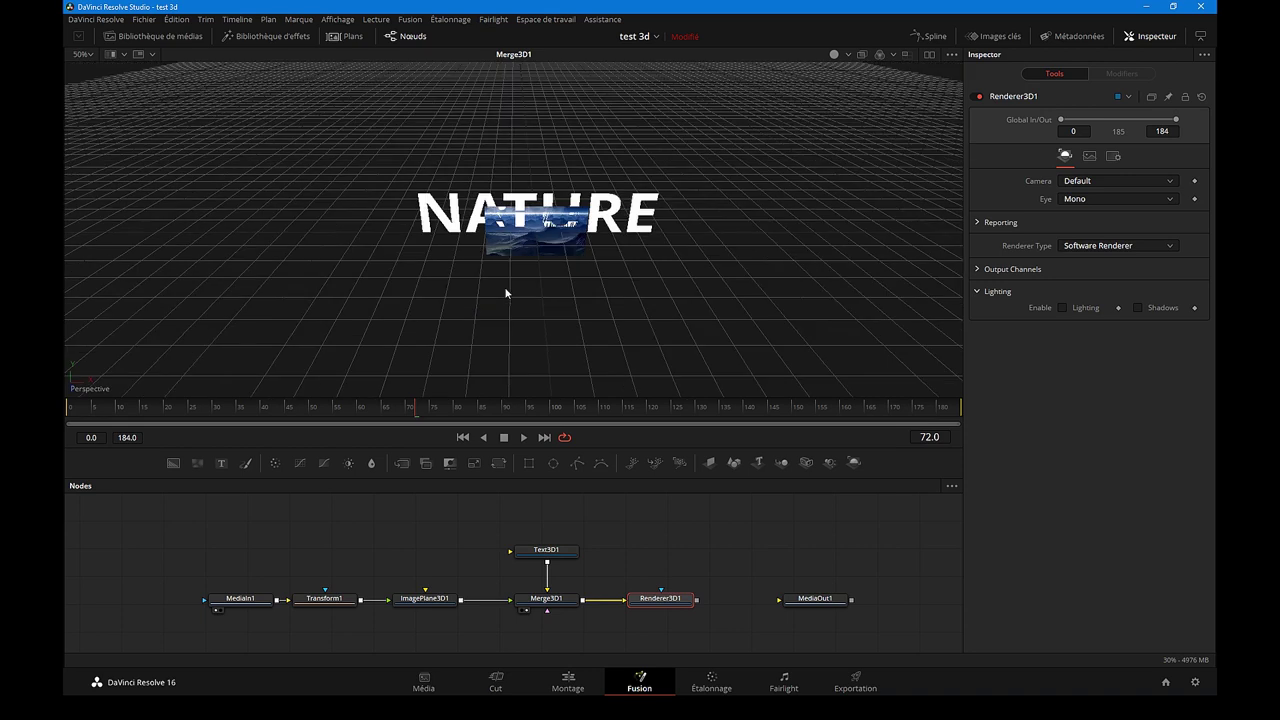
pyautogui.scroll(2, 506, 293)
pyautogui.scroll(-1, 507, 293)
pyautogui.scroll(-1, 508, 293)
pyautogui.scroll(-2, 509, 293)
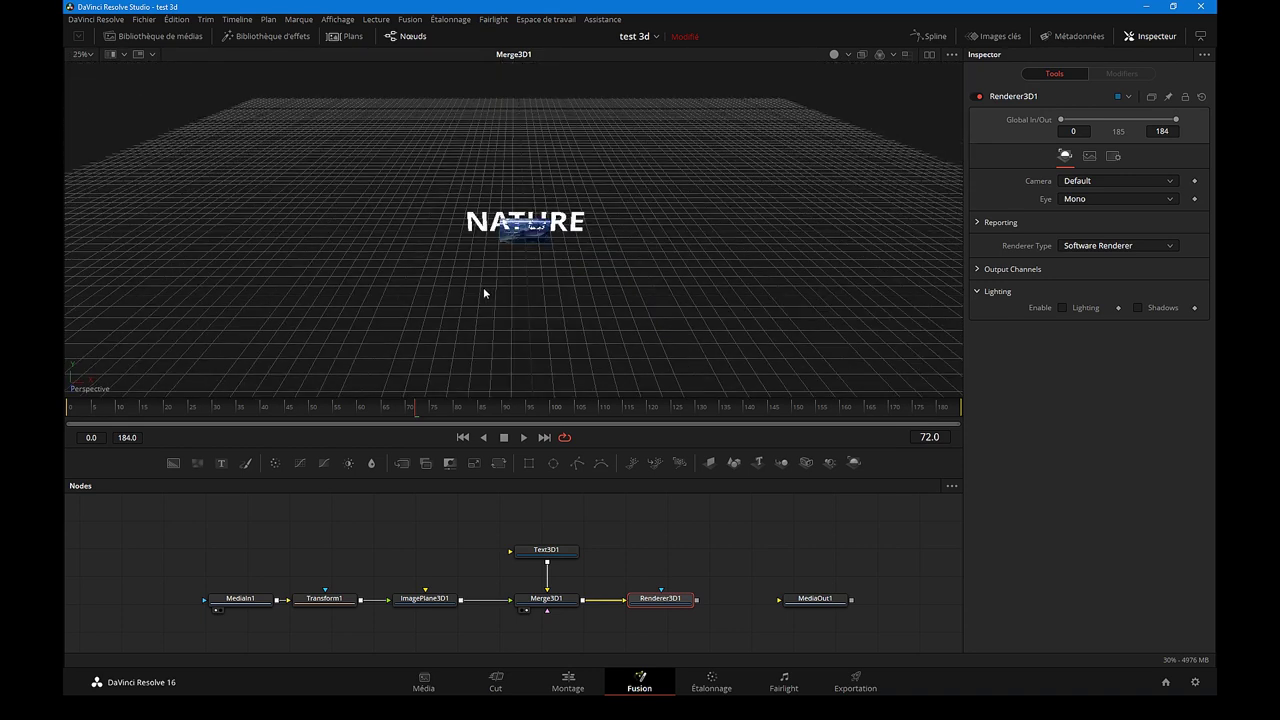
pyautogui.moveTo(484, 289)
pyautogui.mouseDown()
pyautogui.moveTo(329, 285)
pyautogui.moveTo(538, 279)
pyautogui.mouseUp()
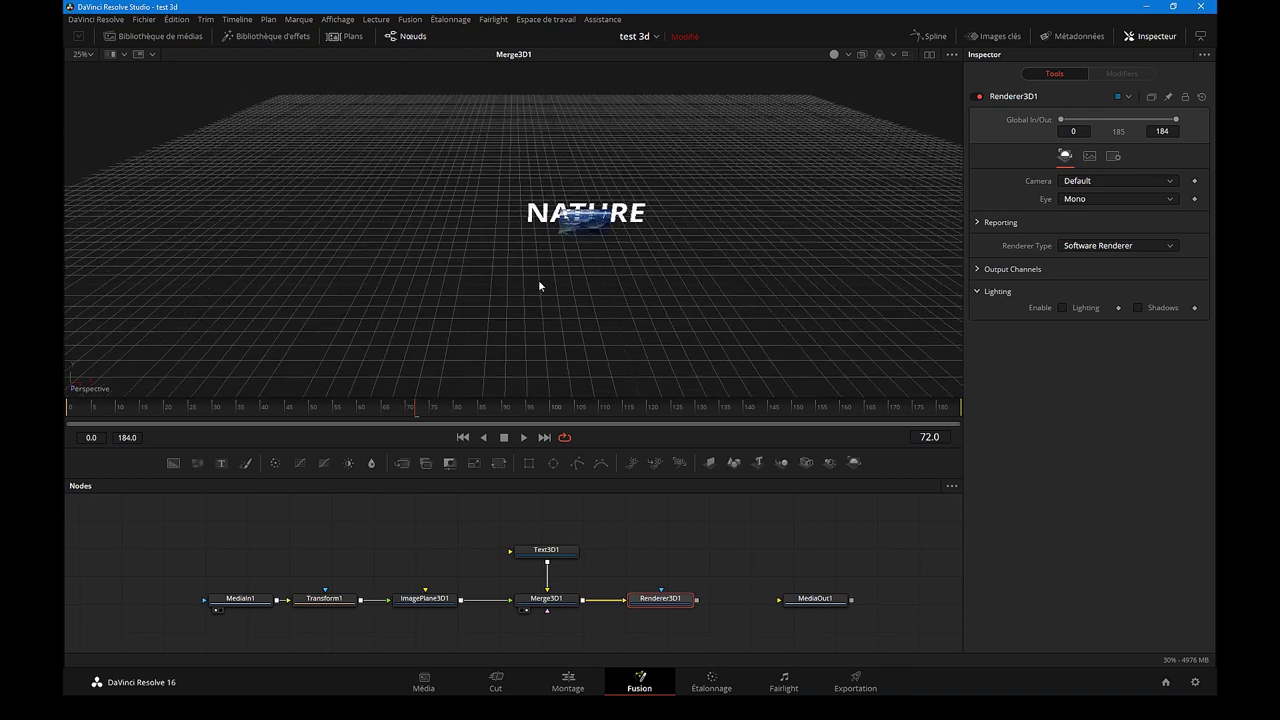
pyautogui.scroll(5, 543, 260)
pyautogui.scroll(-5, 543, 260)
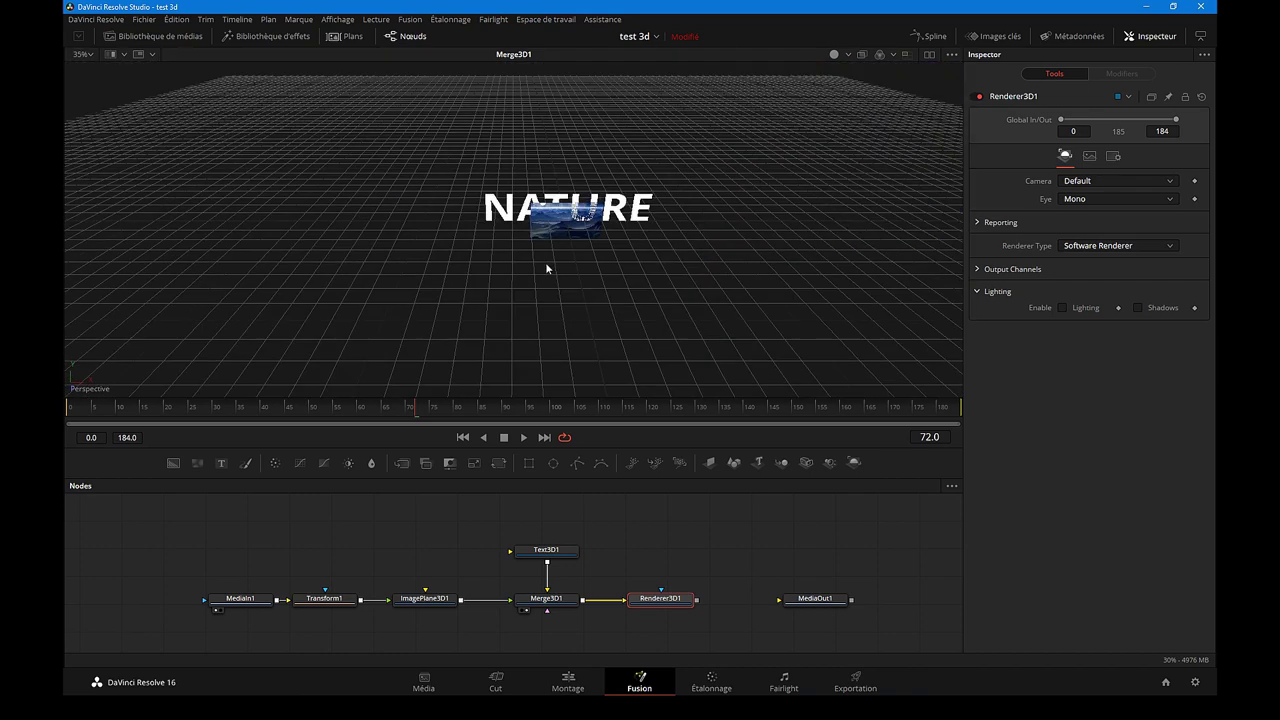
pyautogui.moveTo(474, 280)
pyautogui.mouseDown()
pyautogui.moveTo(480, 267)
pyautogui.moveTo(450, 287)
pyautogui.mouseUp()
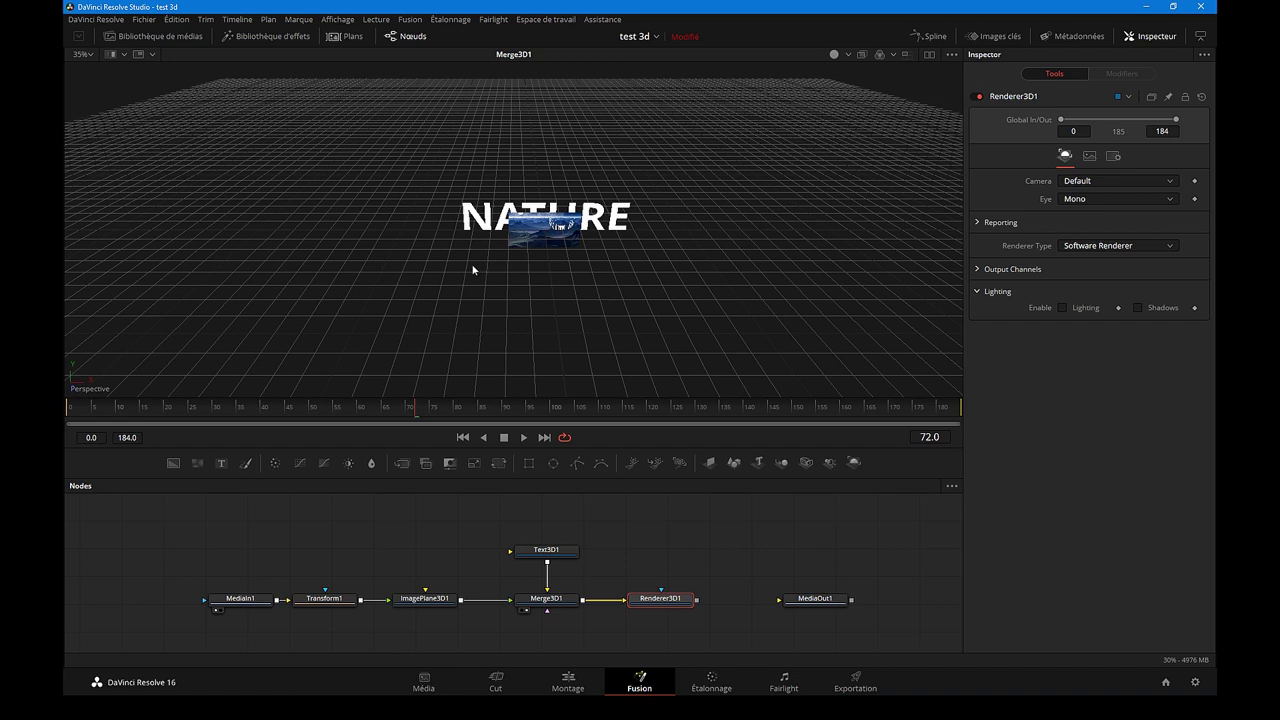
pyautogui.moveTo(467, 252)
pyautogui.mouseDown()
pyautogui.moveTo(505, 275)
pyautogui.moveTo(612, 226)
pyautogui.moveTo(620, 148)
pyautogui.moveTo(783, 172)
pyautogui.moveTo(777, 323)
pyautogui.moveTo(380, 209)
pyautogui.moveTo(417, 134)
pyautogui.moveTo(543, 123)
pyautogui.moveTo(651, 143)
pyautogui.moveTo(685, 212)
pyautogui.moveTo(633, 275)
pyautogui.moveTo(444, 309)
pyautogui.moveTo(524, 264)
pyautogui.mouseUp()
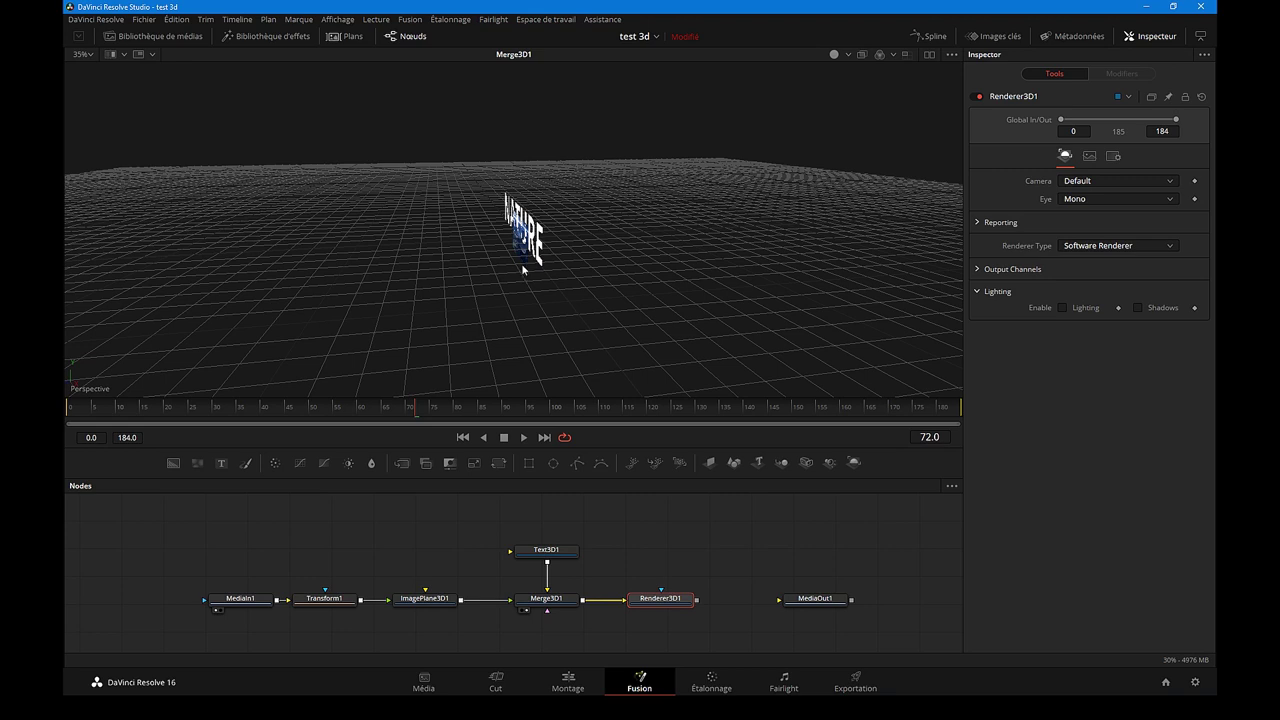
pyautogui.scroll(3, 522, 268)
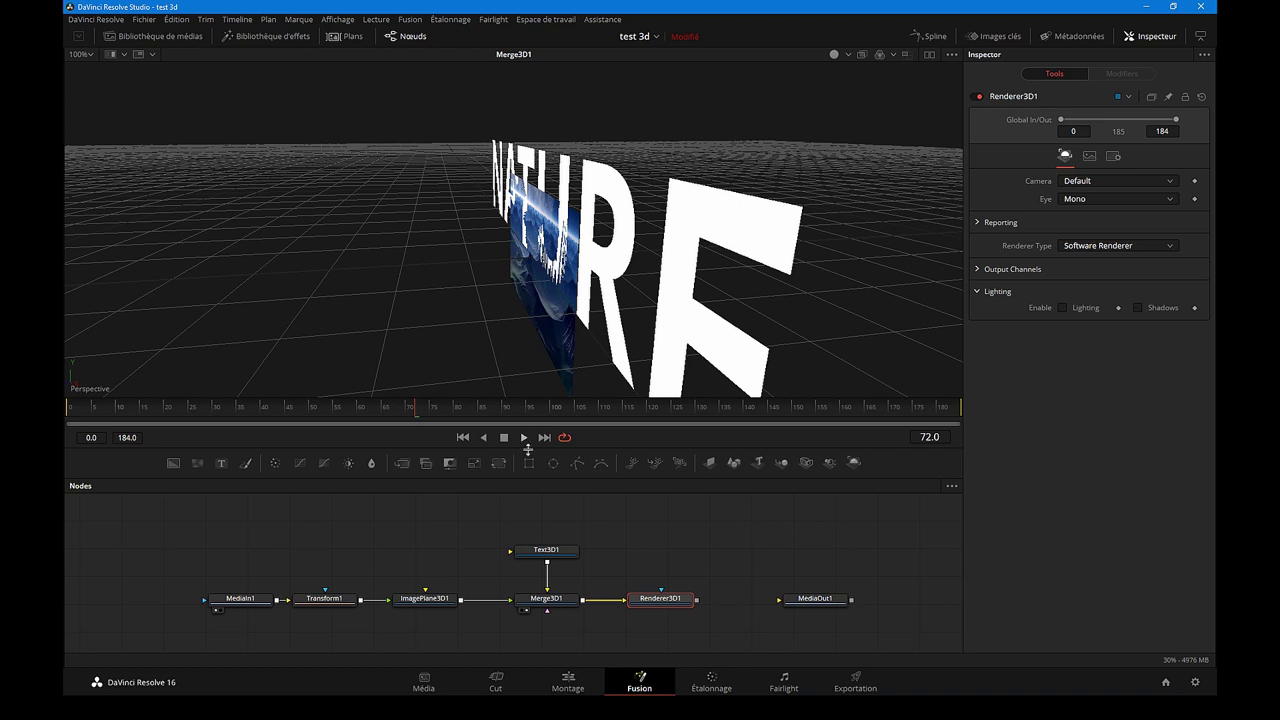
# - Show the Transform settings of Text3D1 and ImagePlane3D1
pyautogui.click(548, 553)
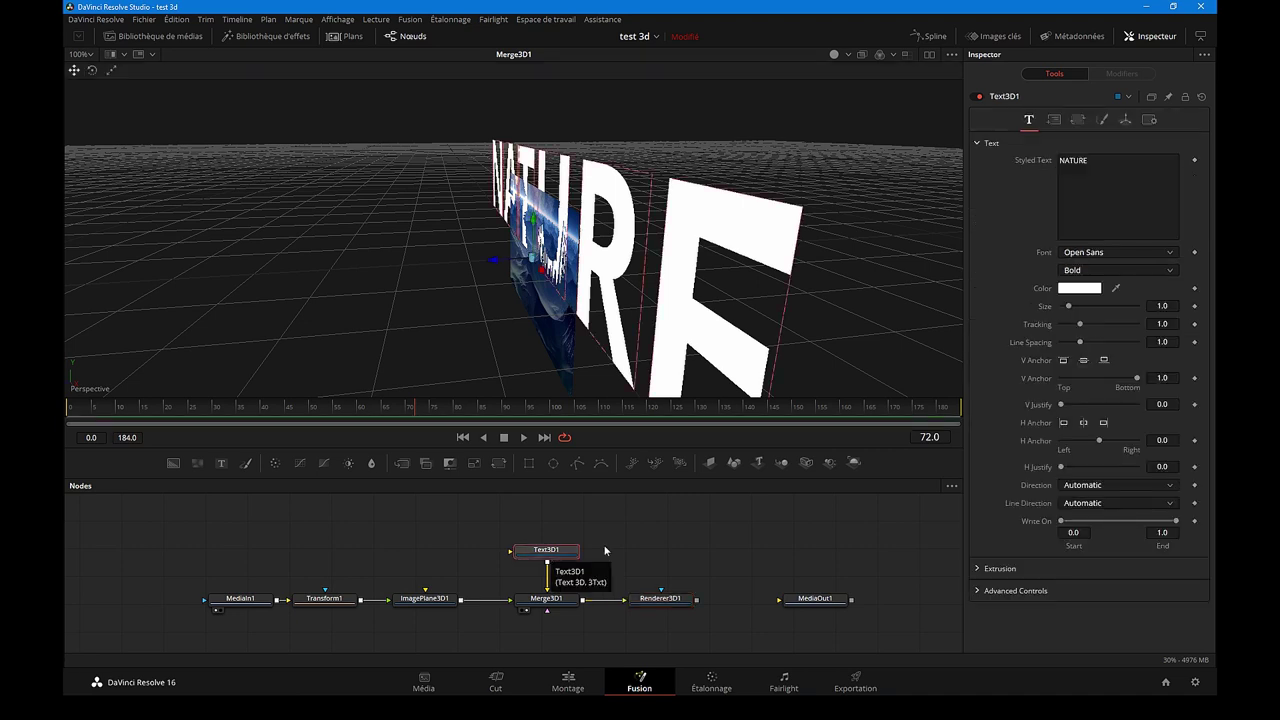
pyautogui.click(1125, 120)
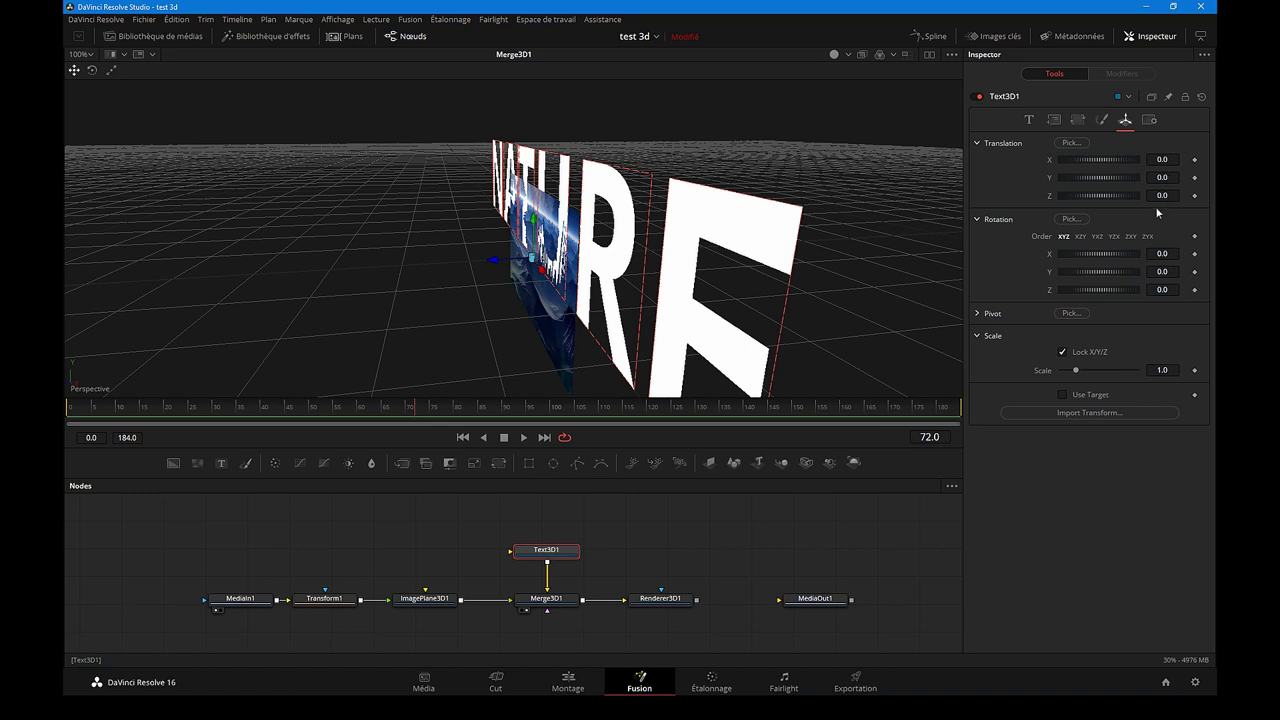
pyautogui.click(426, 600)
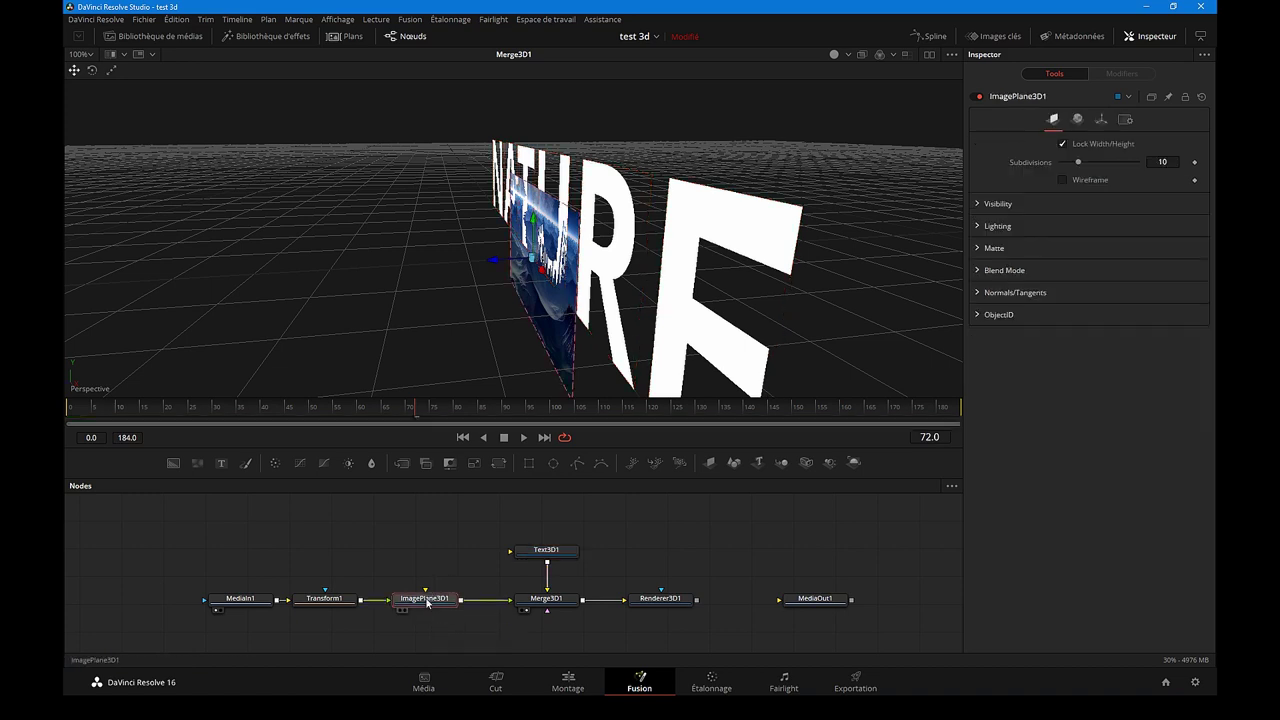
pyautogui.click(1101, 120)
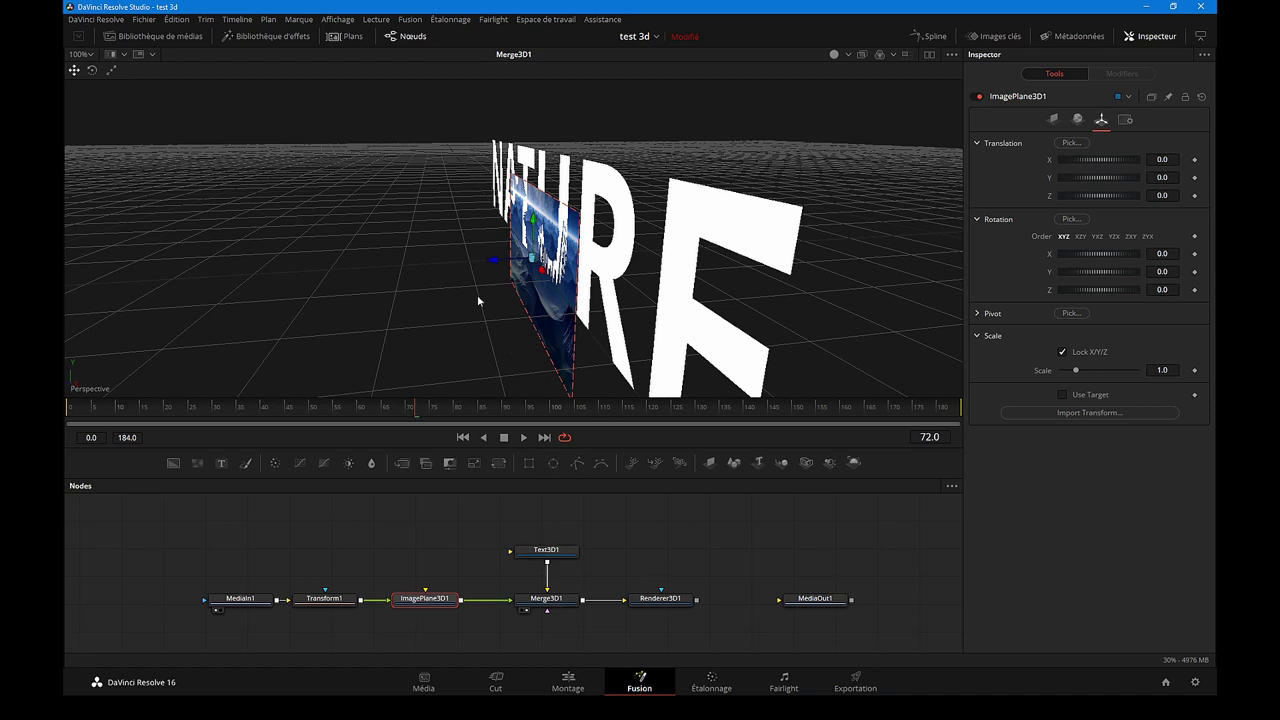
# - Drag Text3D1's Translation Z, then reset it to 0
pyautogui.click(550, 553)
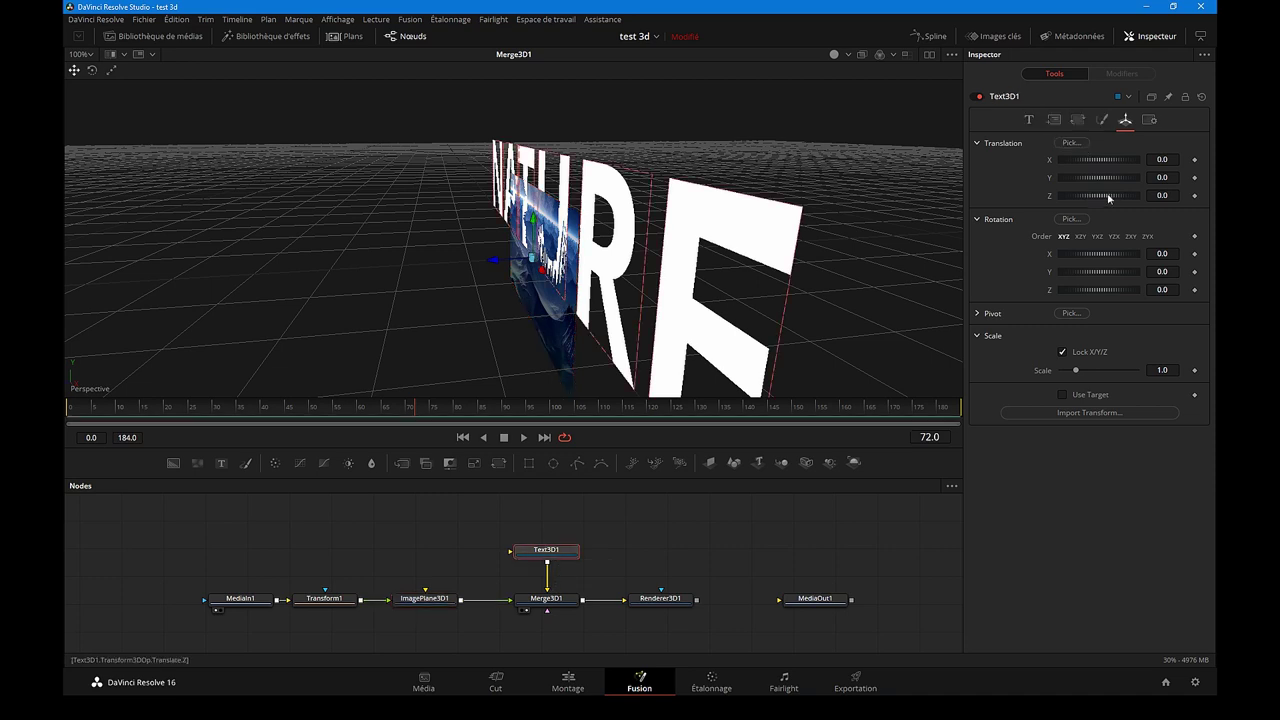
pyautogui.moveTo(1110, 198); pyautogui.dragTo(1111, 200)
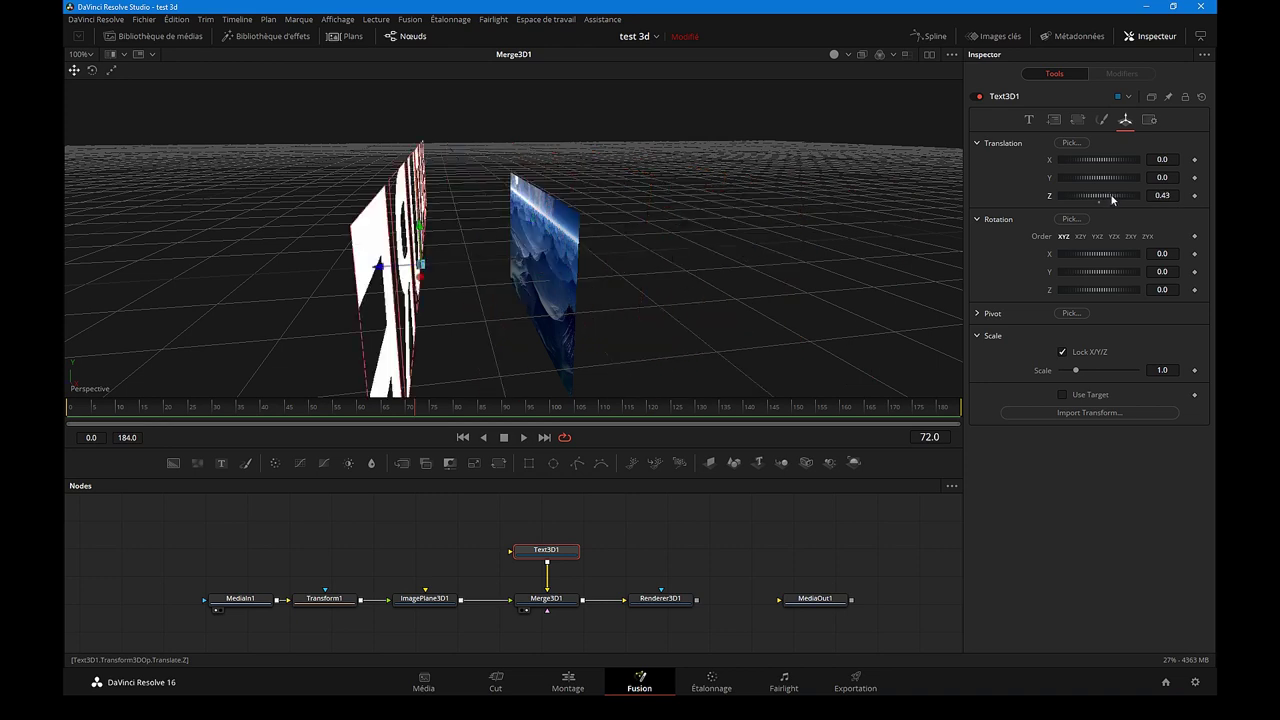
pyautogui.doubleClick(1050, 198)
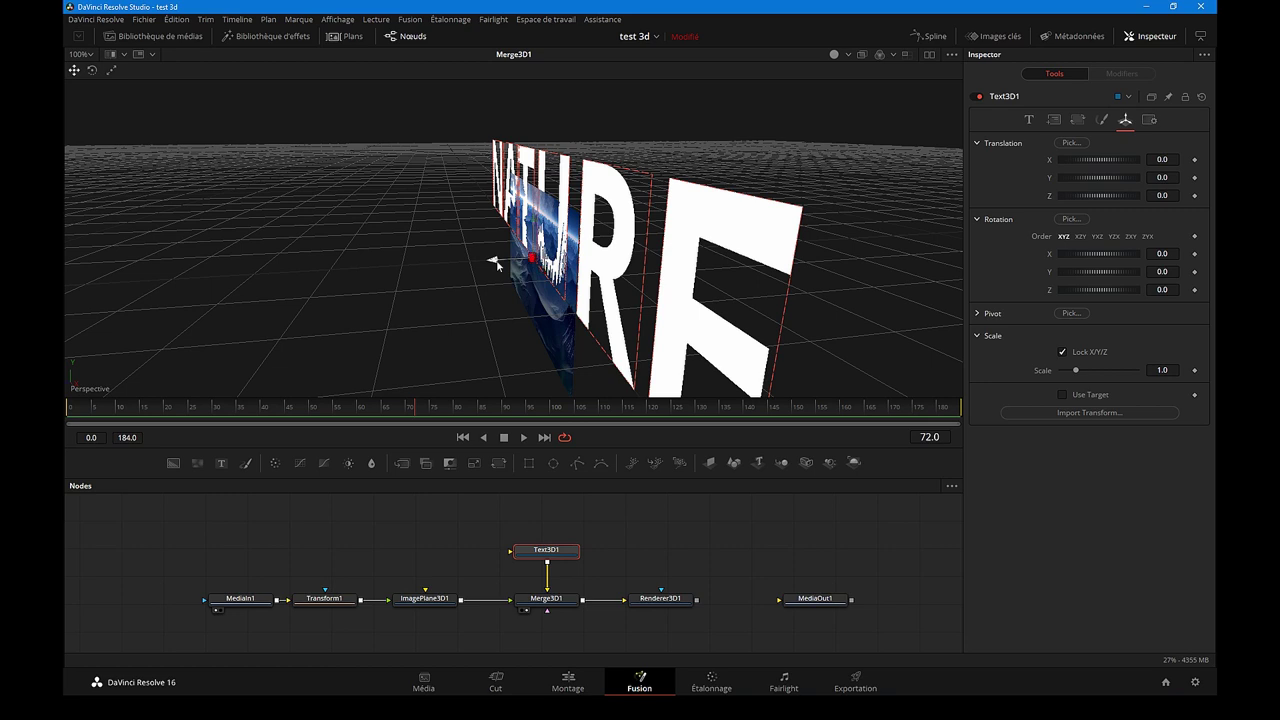
# - Slide the NATURE text along Z to 0.312187, then orbit to check its gap from the plane
pyautogui.moveTo(497, 263)
pyautogui.mouseDown()
pyautogui.moveTo(419, 259)
pyautogui.moveTo(476, 260)
pyautogui.mouseUp()
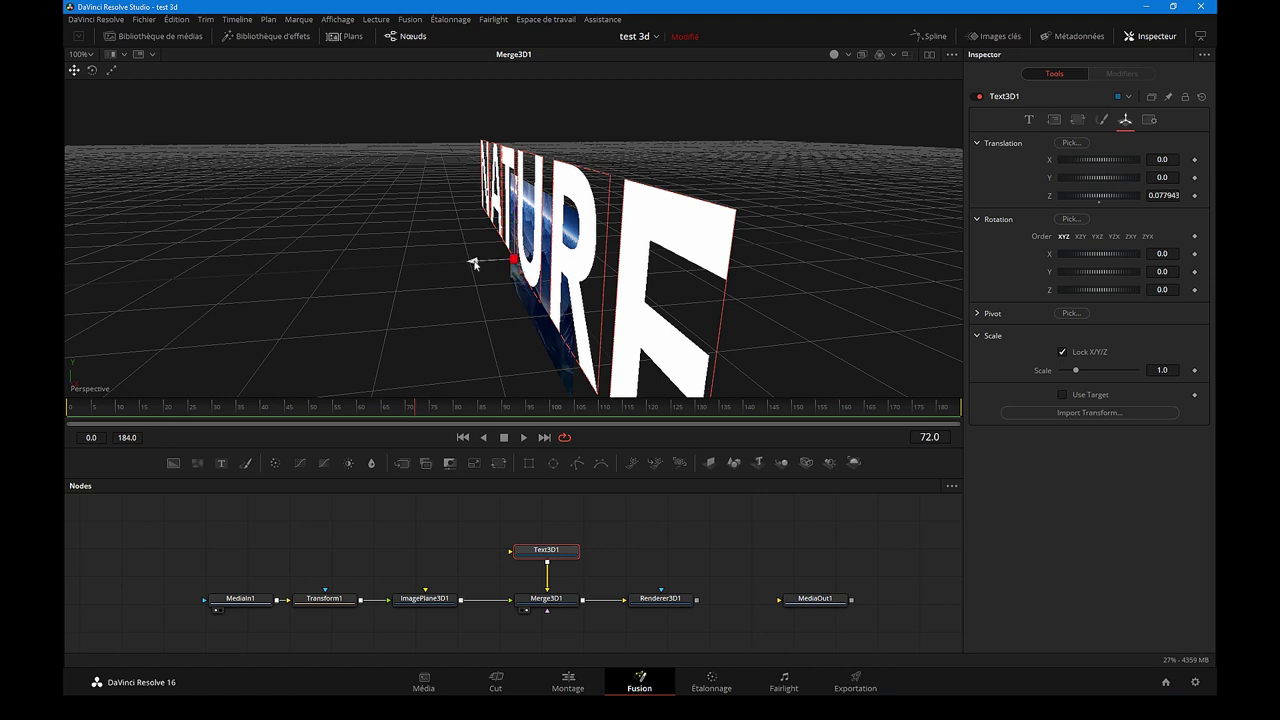
pyautogui.moveTo(476, 263); pyautogui.dragTo(412, 265)
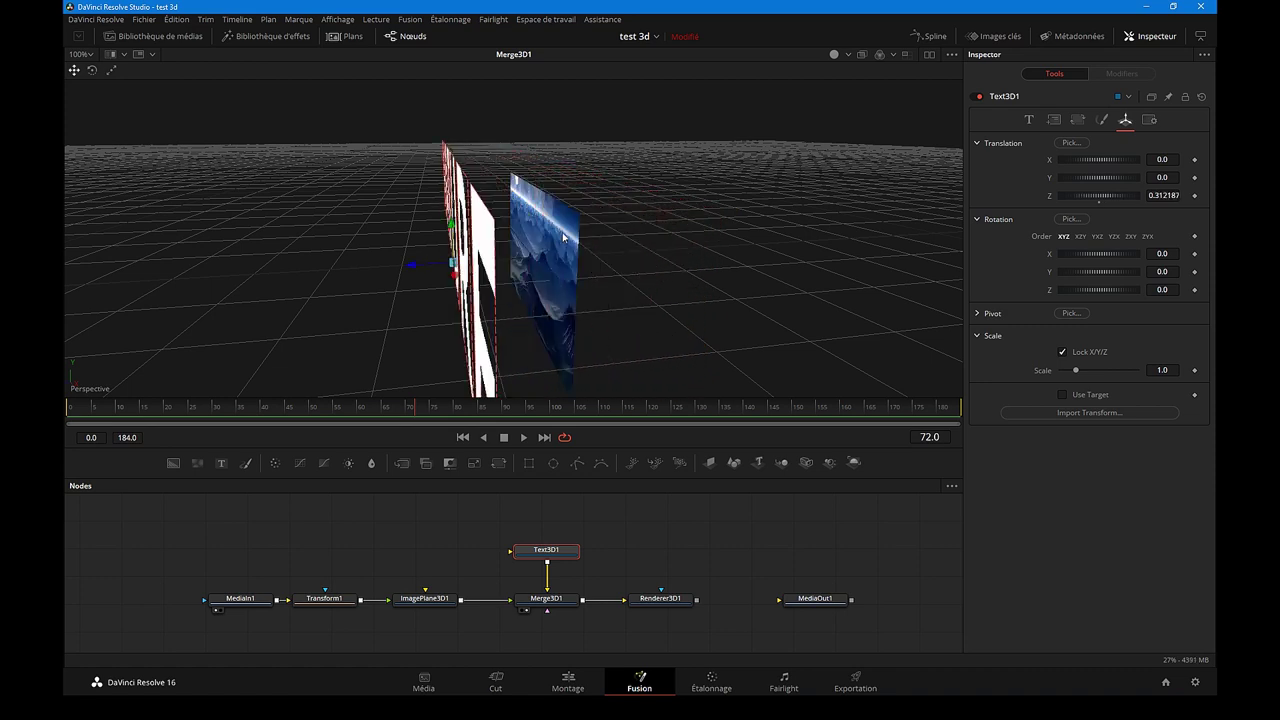
pyautogui.moveTo(593, 295); pyautogui.dragTo(544, 257)
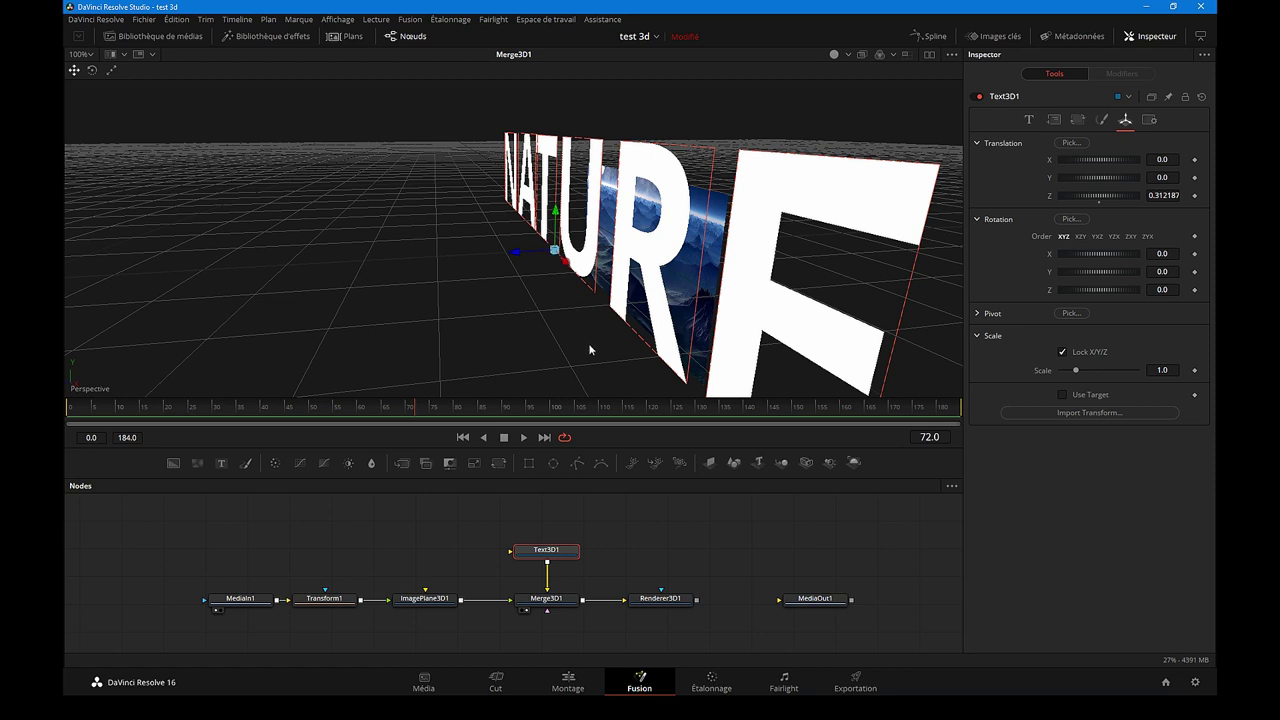
pyautogui.moveTo(584, 341)
pyautogui.mouseDown()
pyautogui.moveTo(444, 300)
pyautogui.moveTo(131, 304)
pyautogui.mouseUp()
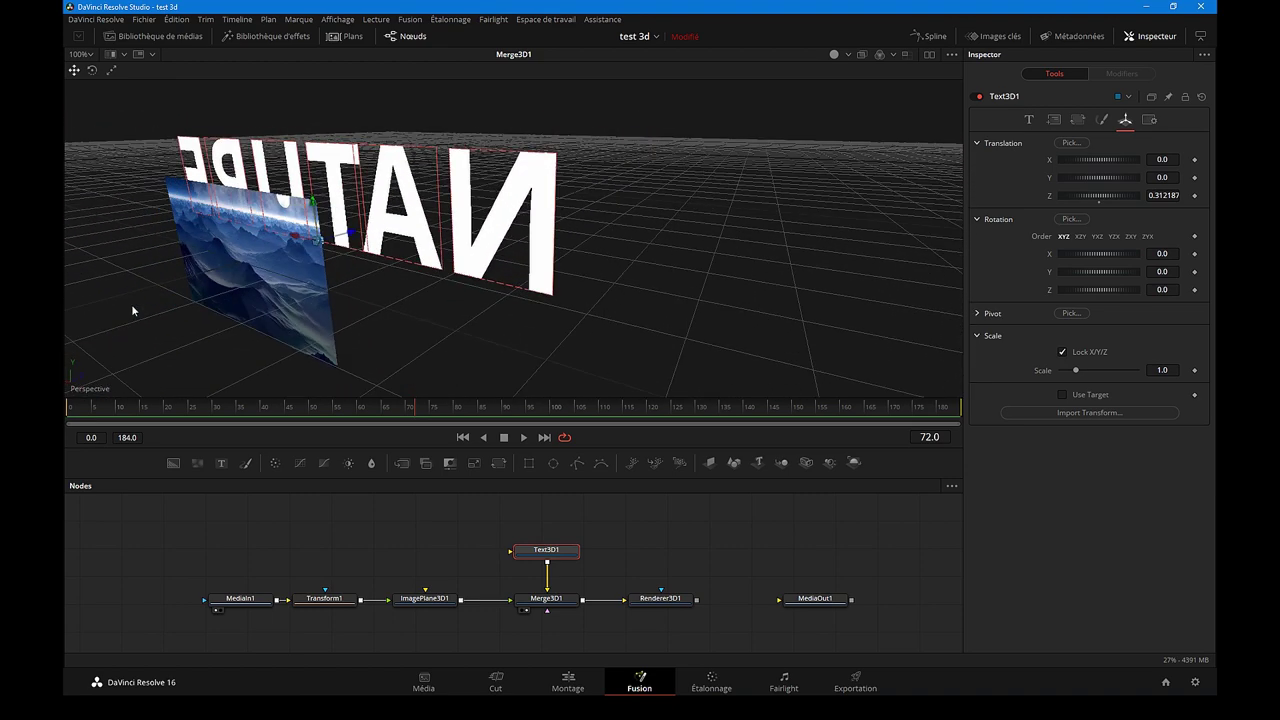
pyautogui.moveTo(482, 279)
pyautogui.mouseDown()
pyautogui.moveTo(446, 326)
pyautogui.moveTo(571, 237)
pyautogui.moveTo(425, 195)
pyautogui.moveTo(440, 238)
pyautogui.moveTo(497, 211)
pyautogui.moveTo(443, 303)
pyautogui.moveTo(426, 251)
pyautogui.moveTo(482, 193)
pyautogui.moveTo(464, 174)
pyautogui.moveTo(473, 187)
pyautogui.mouseUp()
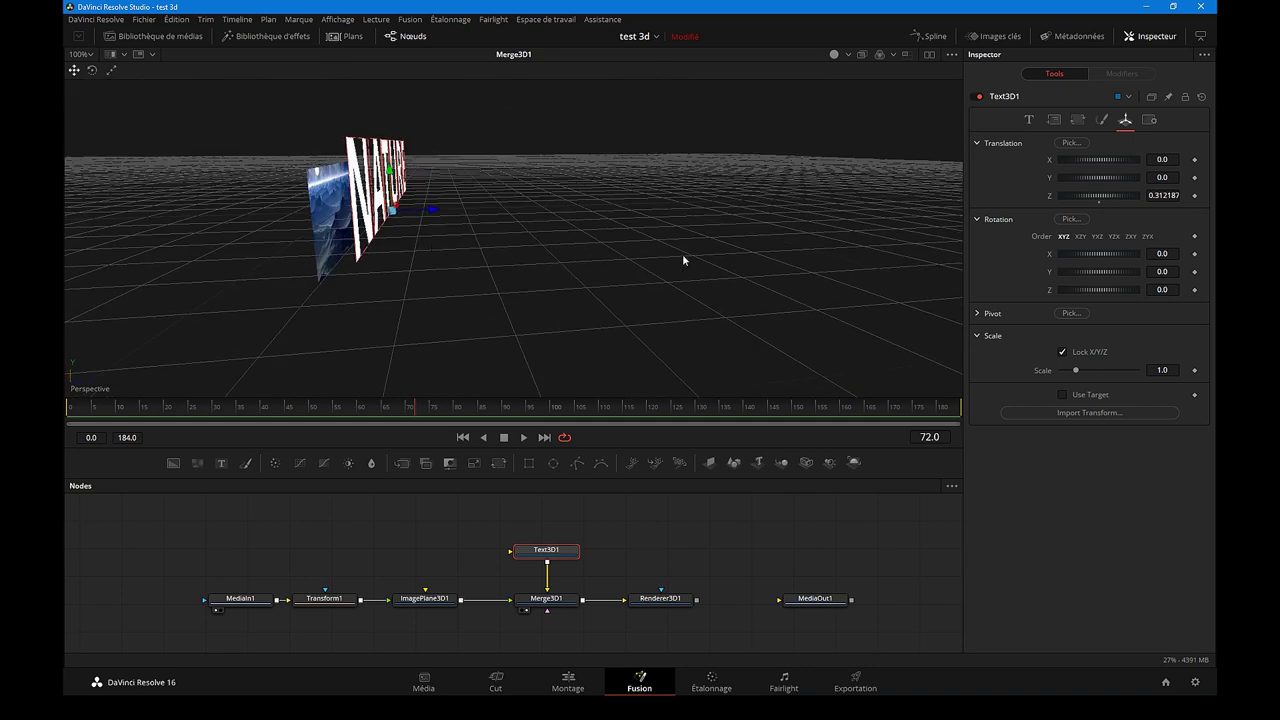
# - Extrude the NATURE letters to a depth of about 0.14 (via 0.2), then try lowering Write On End
pyautogui.click(1030, 120)
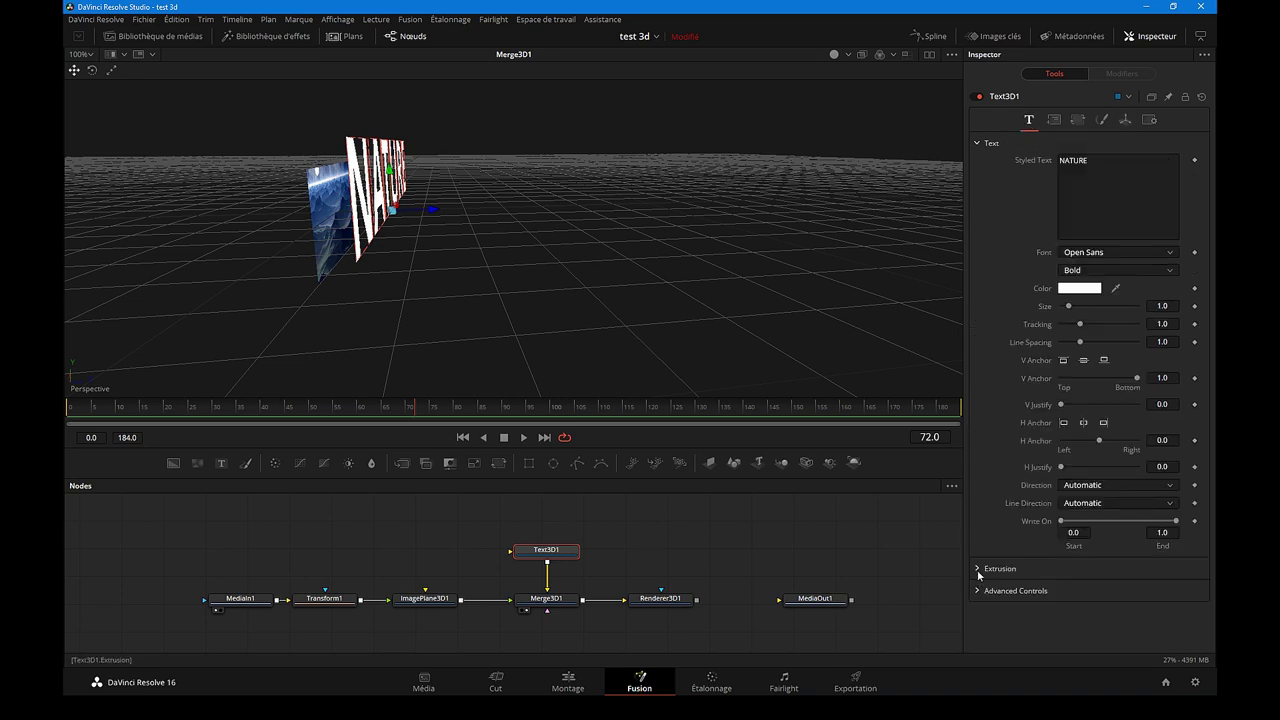
pyautogui.click(979, 570)
pyautogui.moveTo(1062, 606); pyautogui.dragTo(1072, 606)
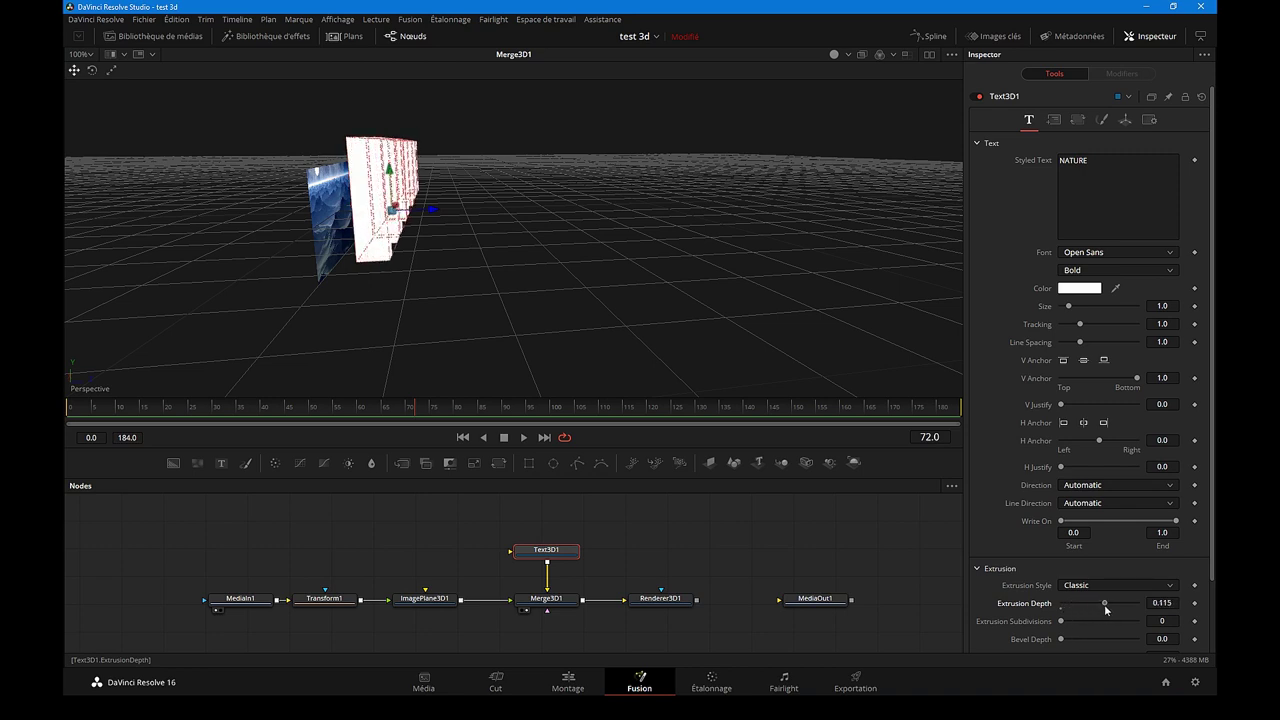
pyautogui.moveTo(1072, 606); pyautogui.dragTo(1197, 620)
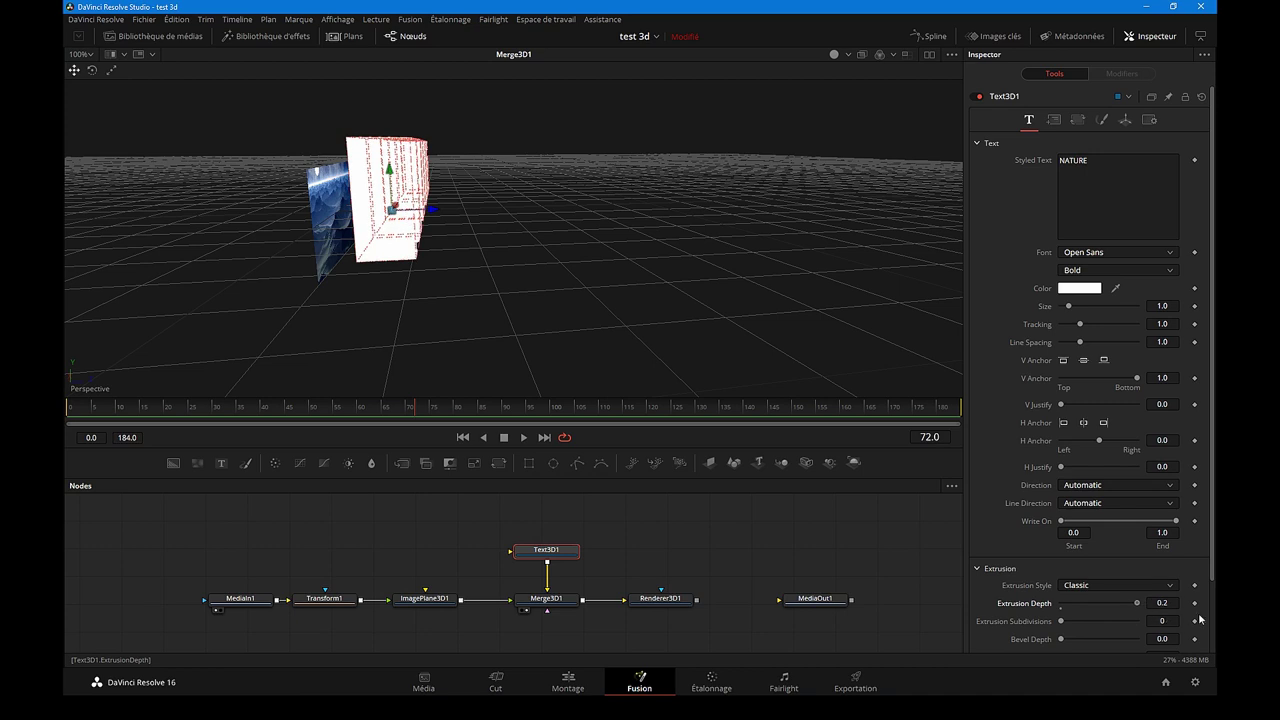
pyautogui.moveTo(1146, 613); pyautogui.dragTo(1114, 604)
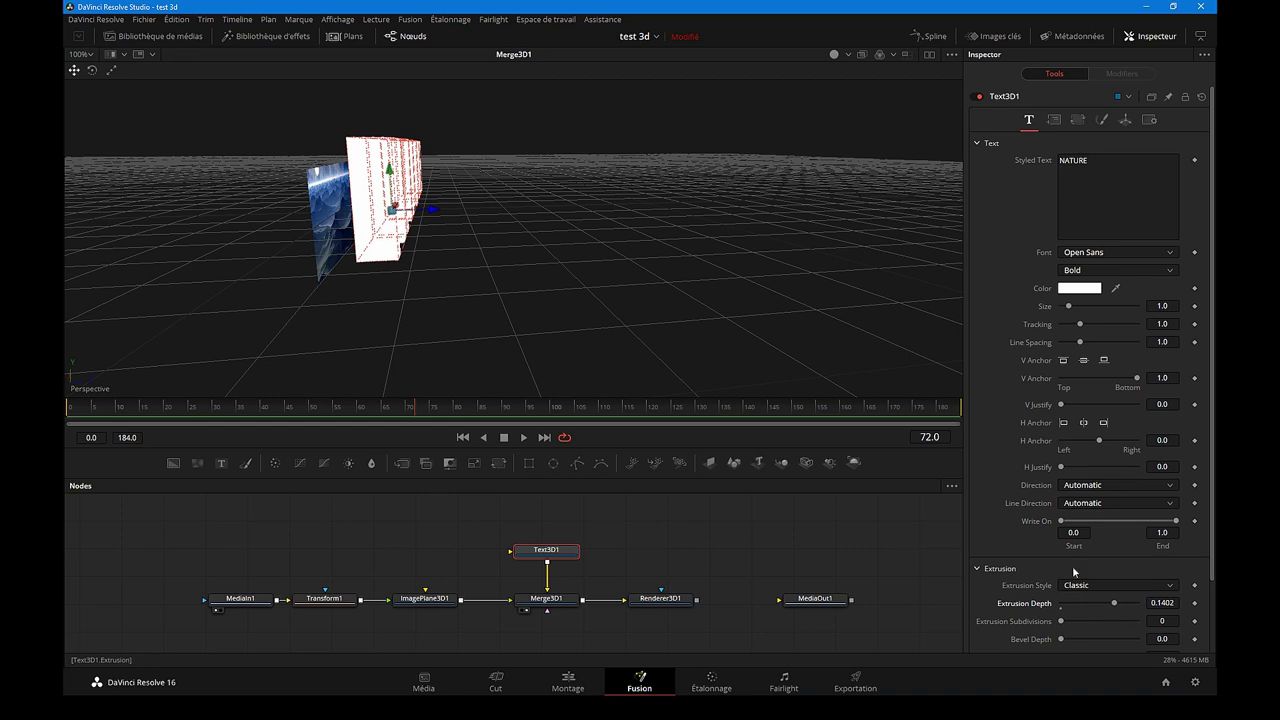
pyautogui.moveTo(625, 251); pyautogui.dragTo(497, 299)
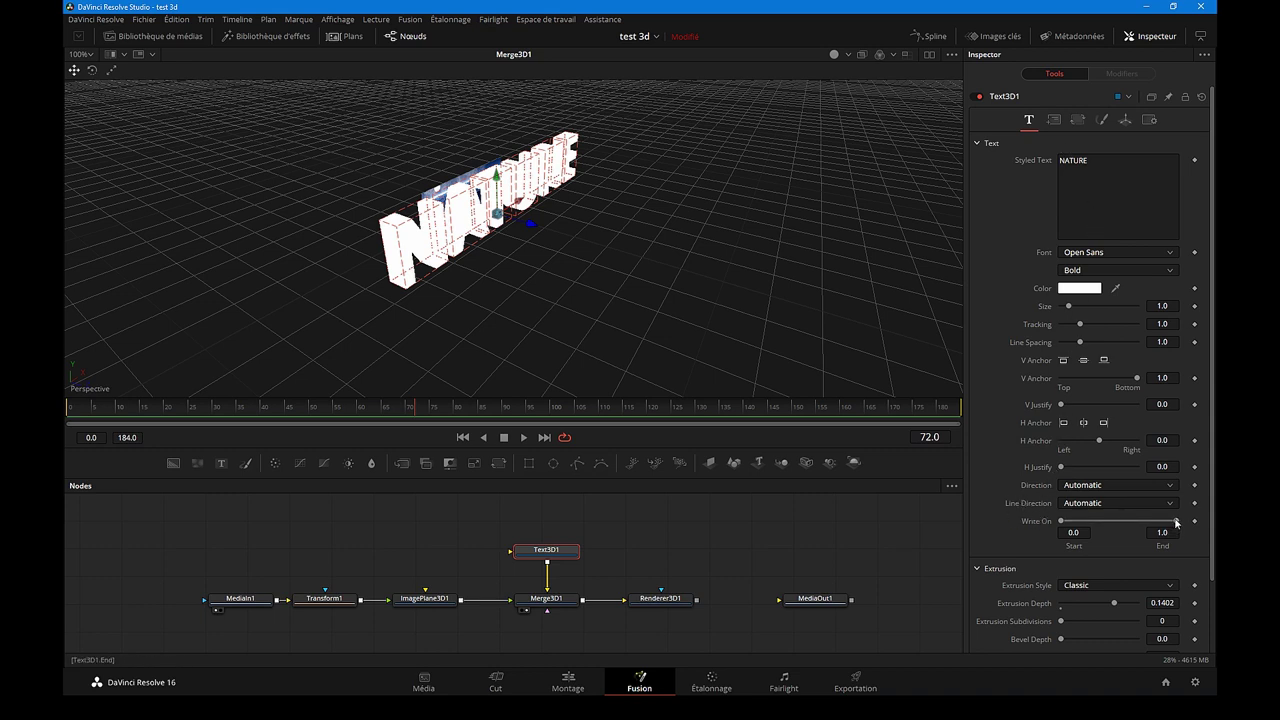
pyautogui.moveTo(1176, 522); pyautogui.dragTo(1086, 531)
# - Restore the full NATURE text, view the MediaOut1 output, and inspect Renderer3D1 and Merge3D1
pyautogui.hotkey('ctrl', 'z')
pyautogui.moveTo(1081, 324); pyautogui.dragTo(1067, 313)
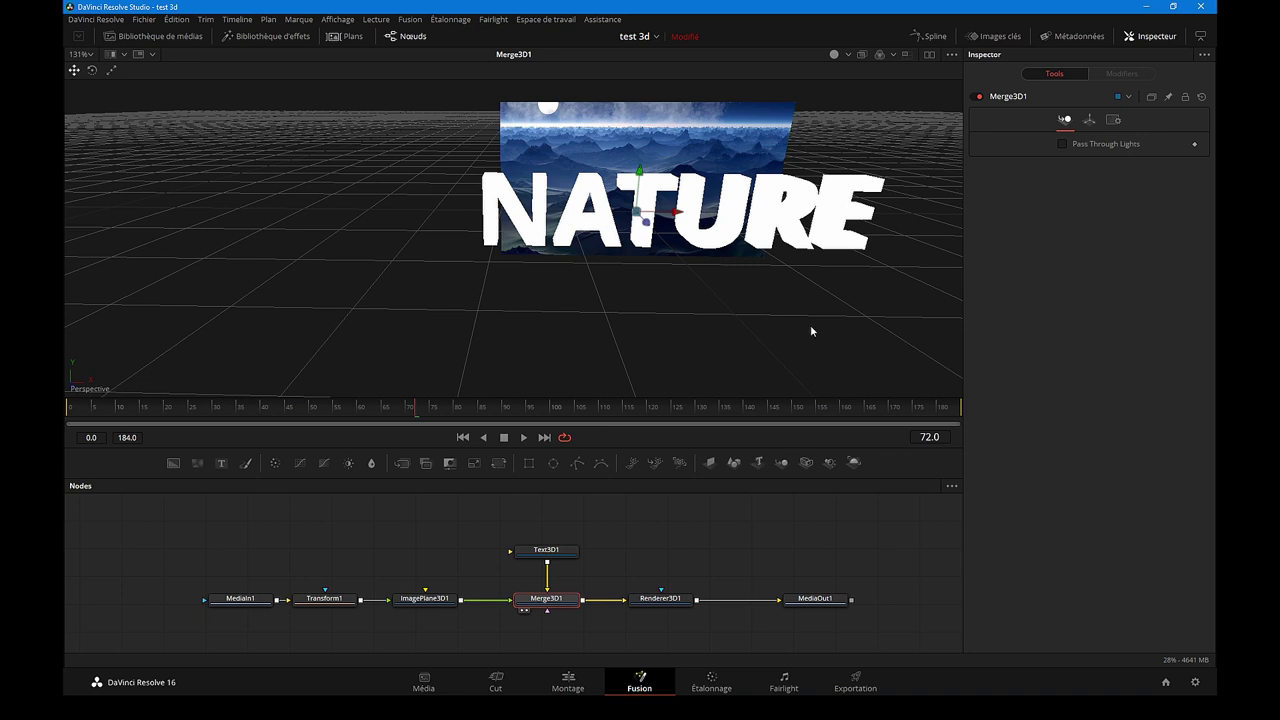
pyautogui.press('1')
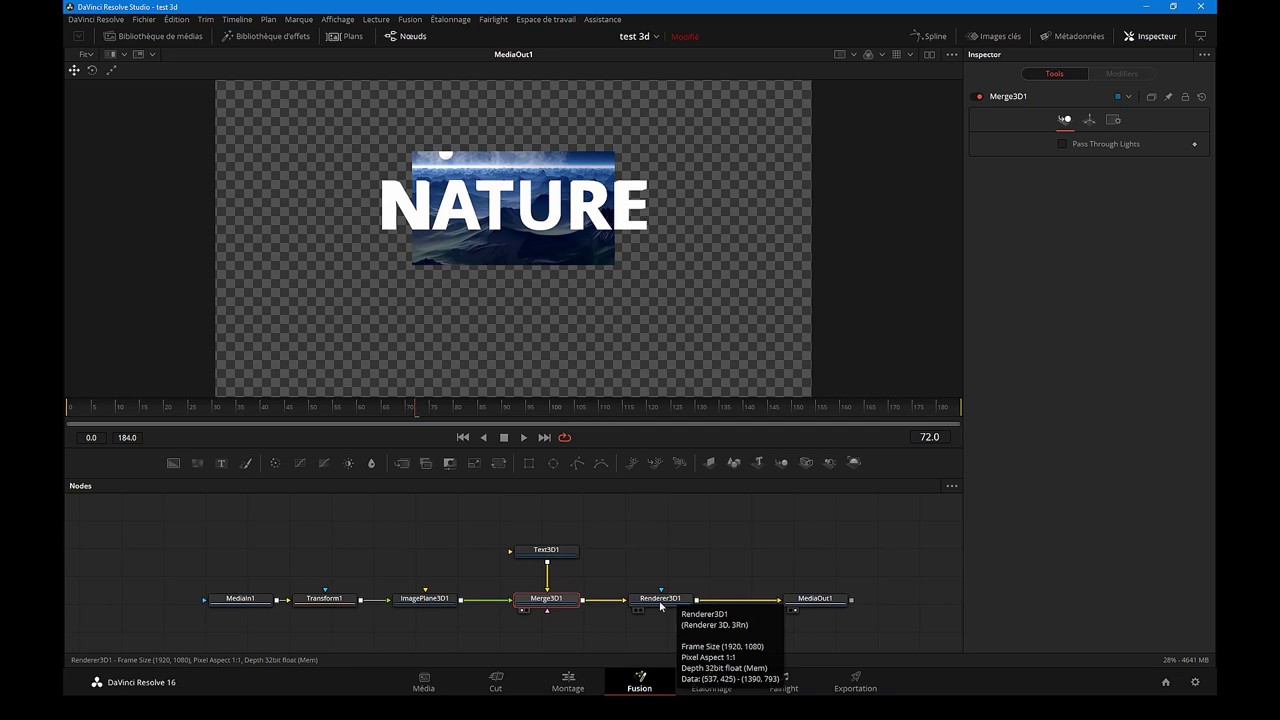
pyautogui.click(660, 605)
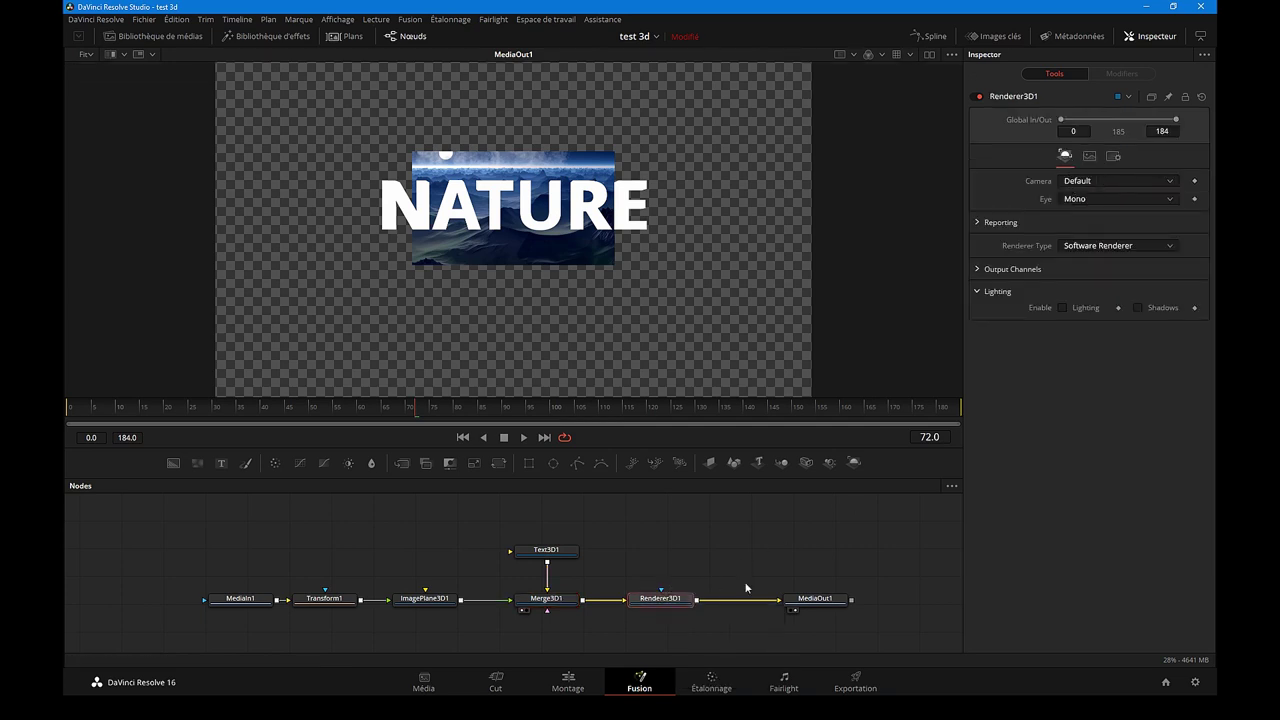
pyautogui.click(546, 600)
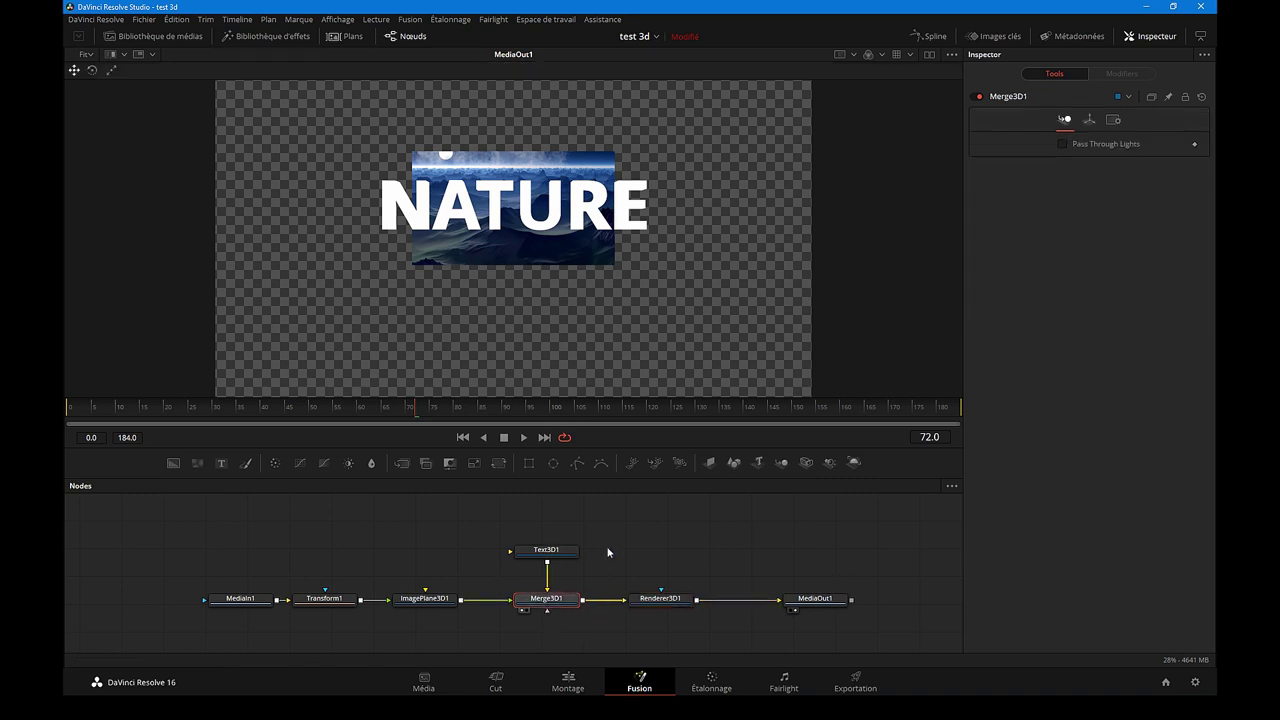
# - Add a Camera3D node, link its output into Merge3D1, and view Renderer3D1's output
pyautogui.click(524, 611)
pyautogui.scroll(1, 631, 320)
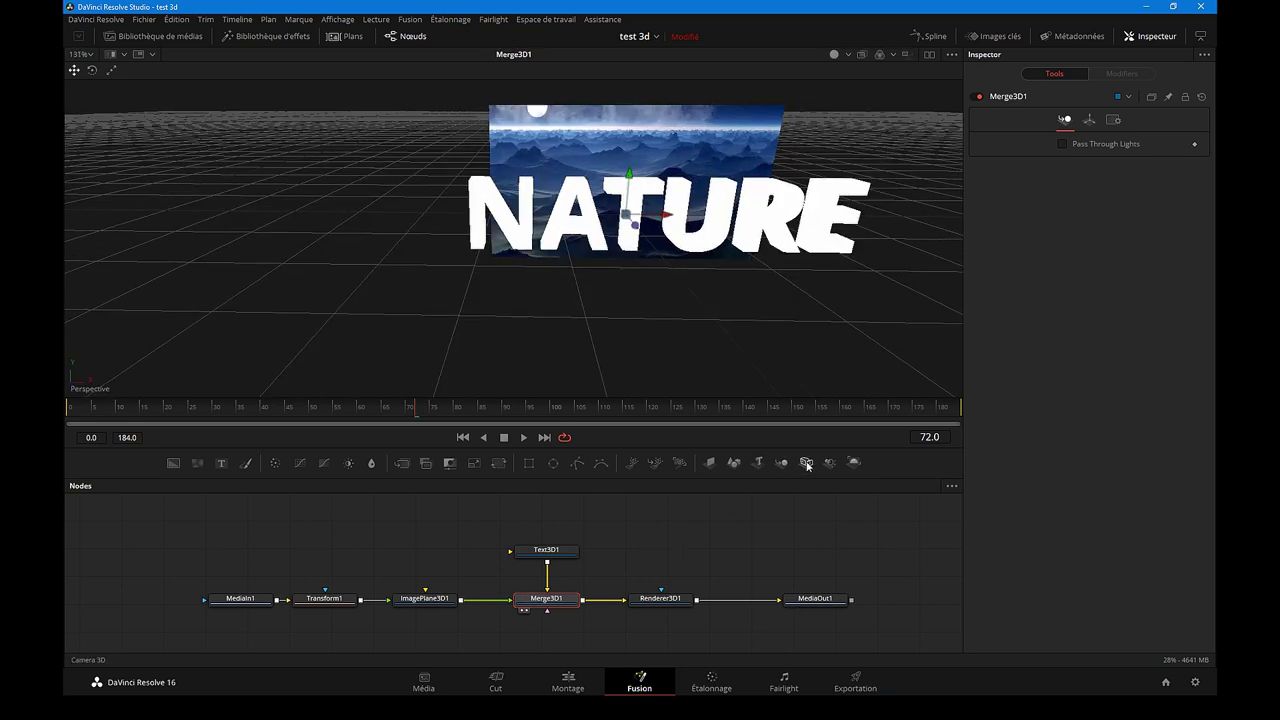
pyautogui.moveTo(808, 465); pyautogui.dragTo(556, 601)
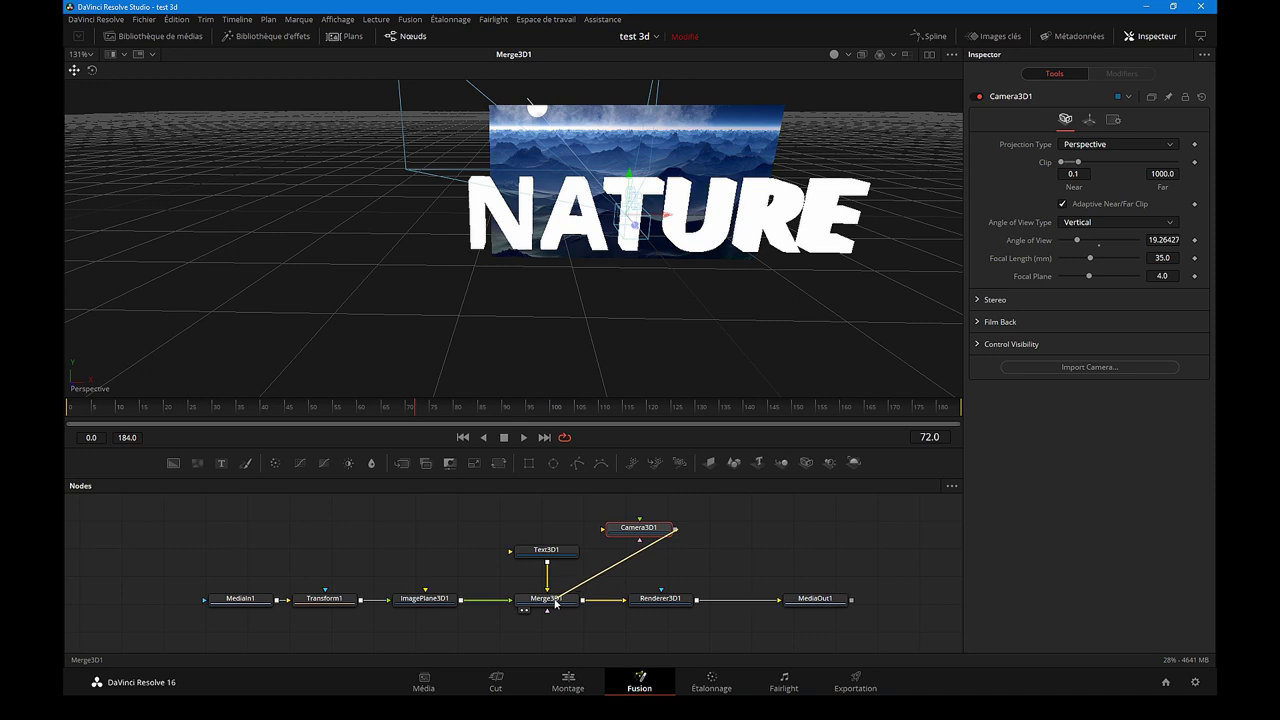
pyautogui.moveTo(556, 603); pyautogui.dragTo(556, 601)
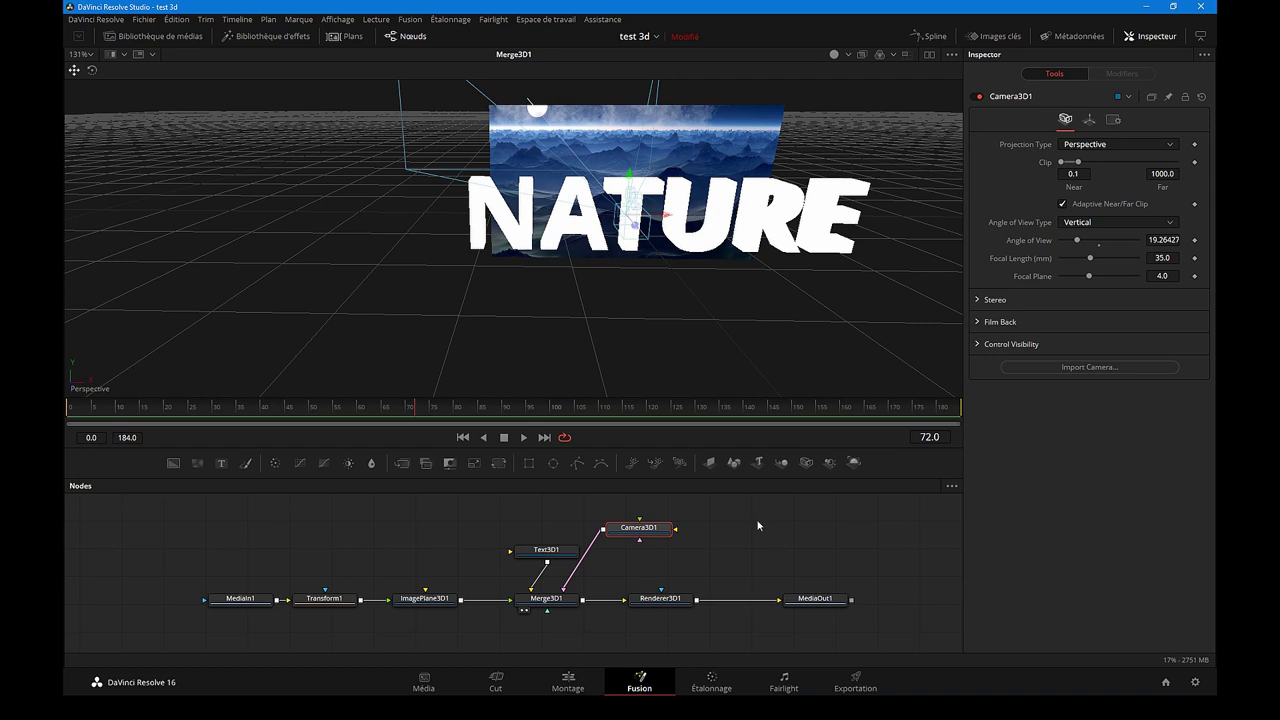
pyautogui.click(641, 611)
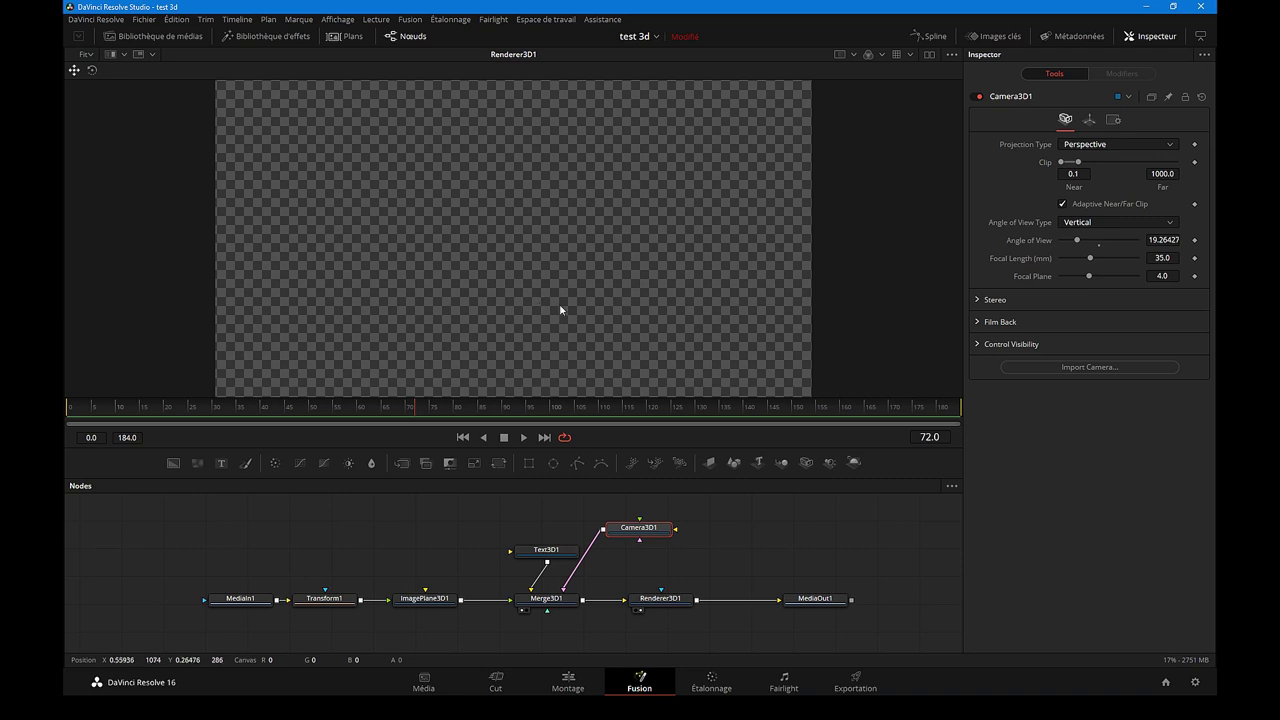
# - Set Camera3D1's Translation Z to 3.33, with Merge3D1 and Renderer3D1 shown in dual viewers
pyautogui.scroll(-2, 564, 294)
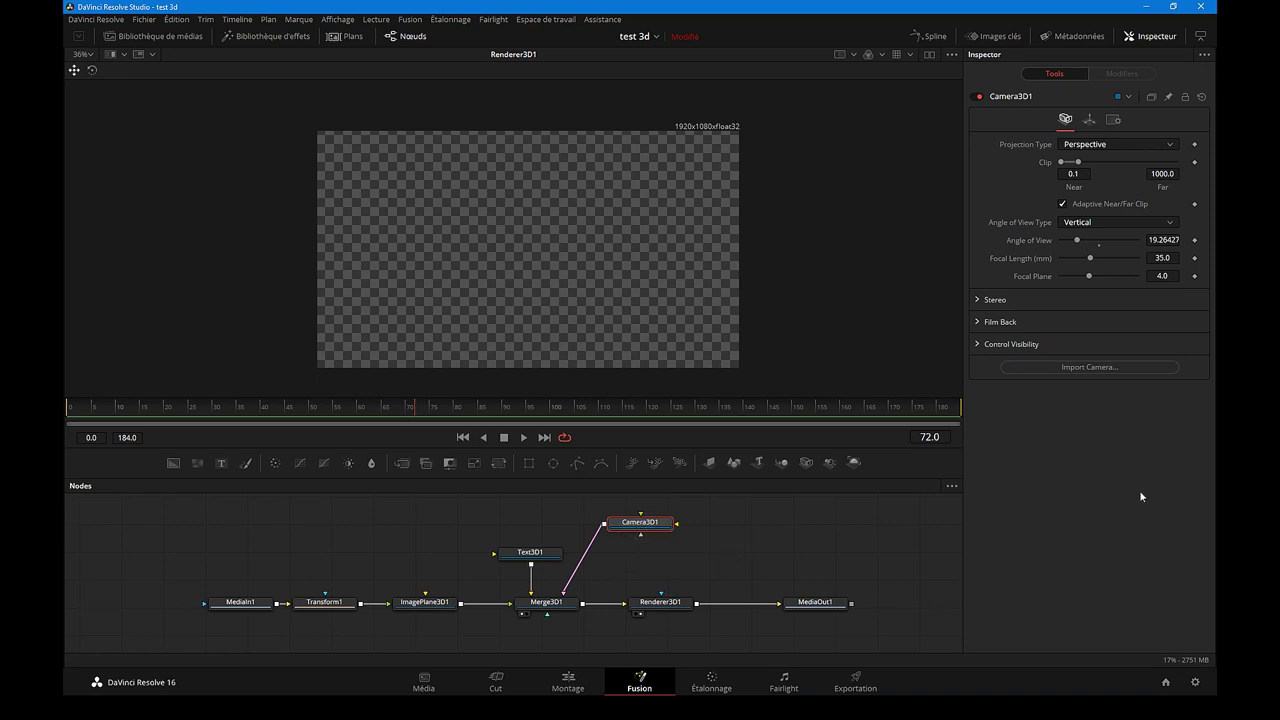
pyautogui.click(1089, 119)
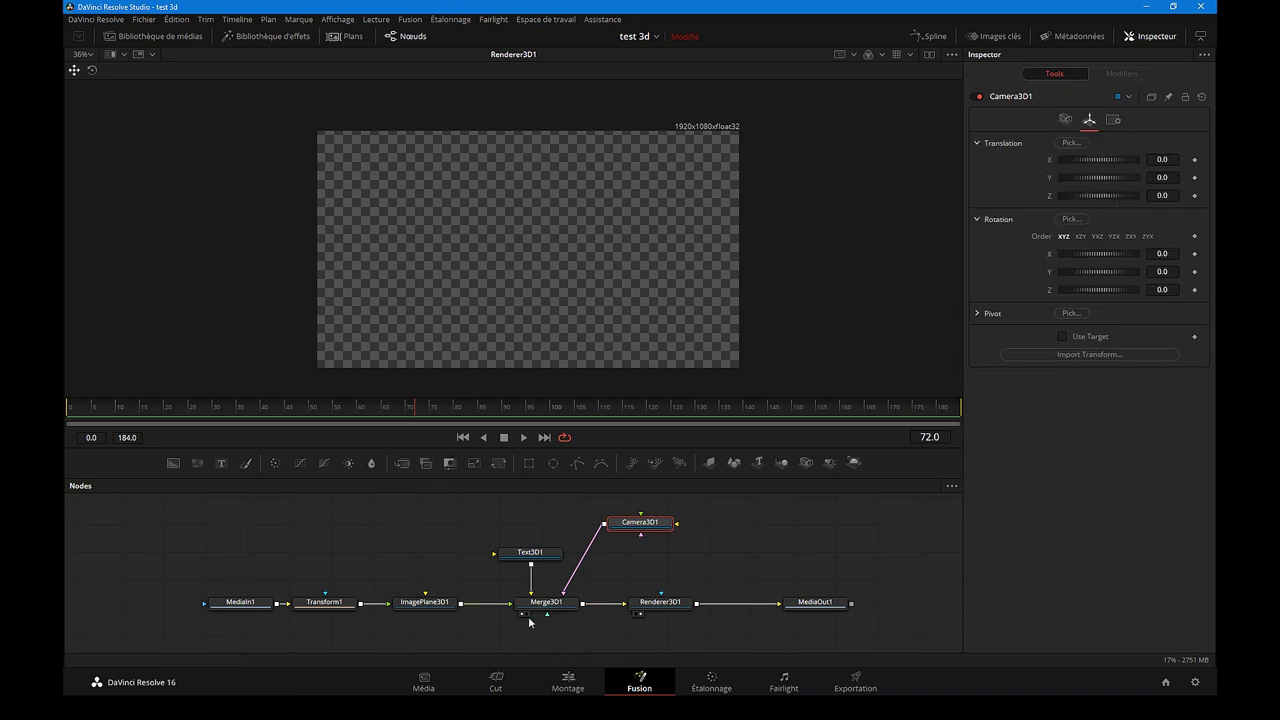
pyautogui.click(931, 54)
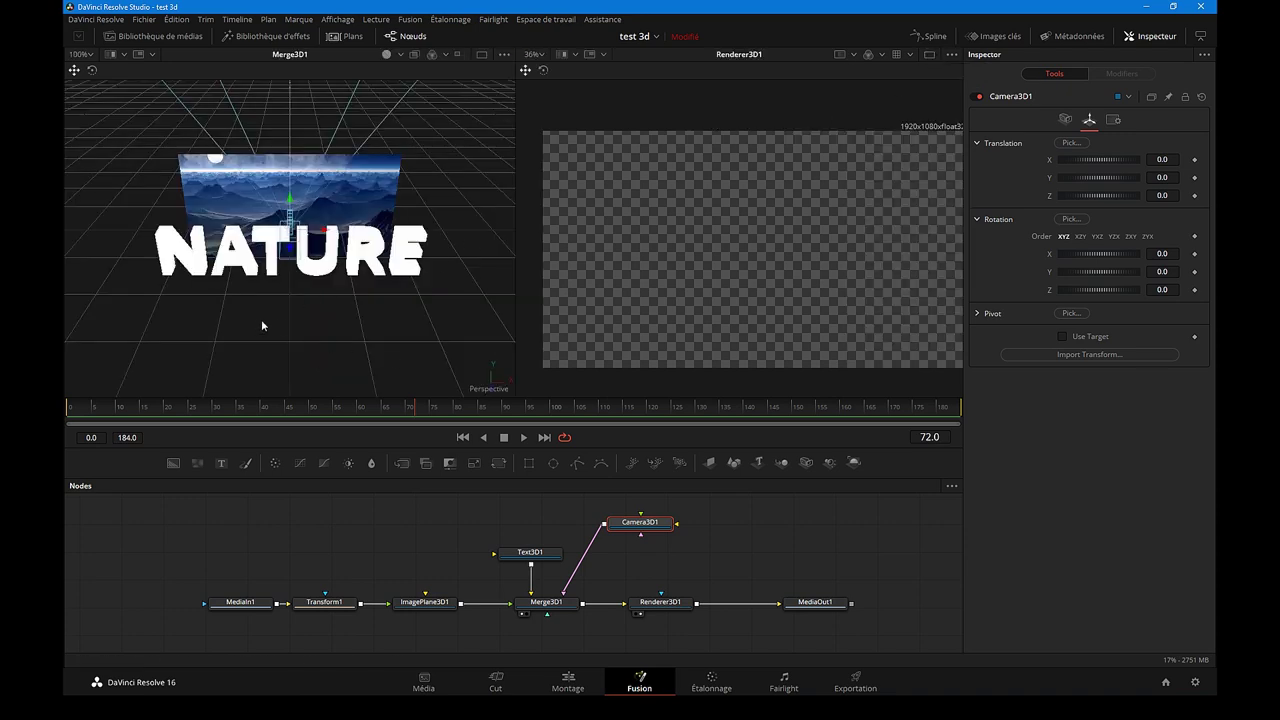
pyautogui.moveTo(262, 318)
pyautogui.mouseDown()
pyautogui.moveTo(409, 296)
pyautogui.moveTo(228, 327)
pyautogui.moveTo(306, 331)
pyautogui.mouseUp()
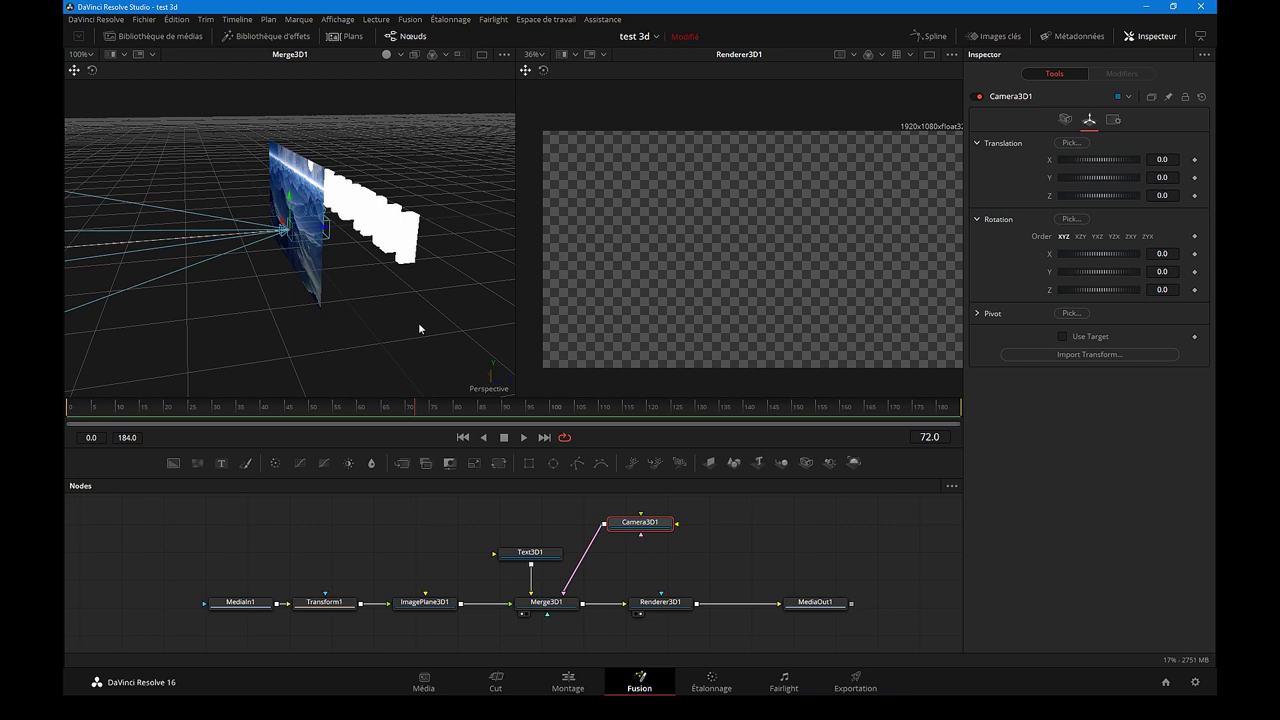
pyautogui.moveTo(433, 316); pyautogui.dragTo(304, 330)
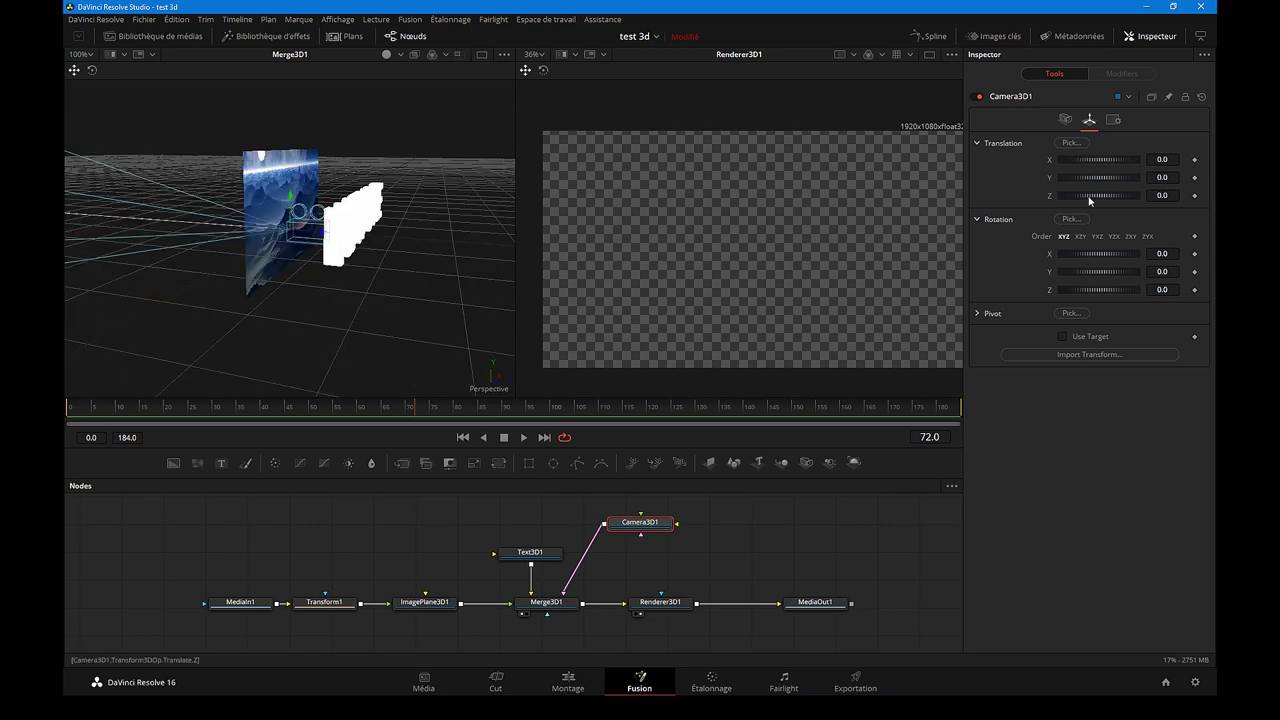
pyautogui.moveTo(1092, 199); pyautogui.dragTo(1107, 197)
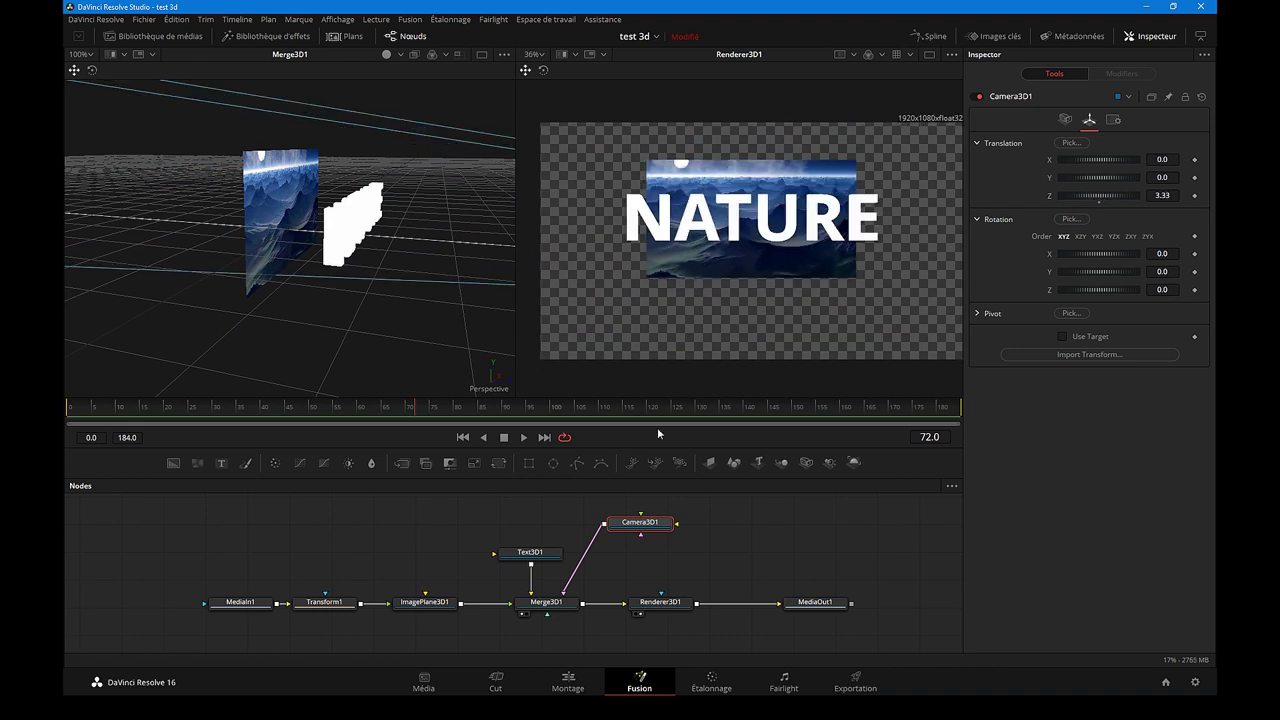
# - Scale ImagePlane3D1 up to 2.008 and adjust its Y position so the mountains fill the frame
pyautogui.click(428, 602)
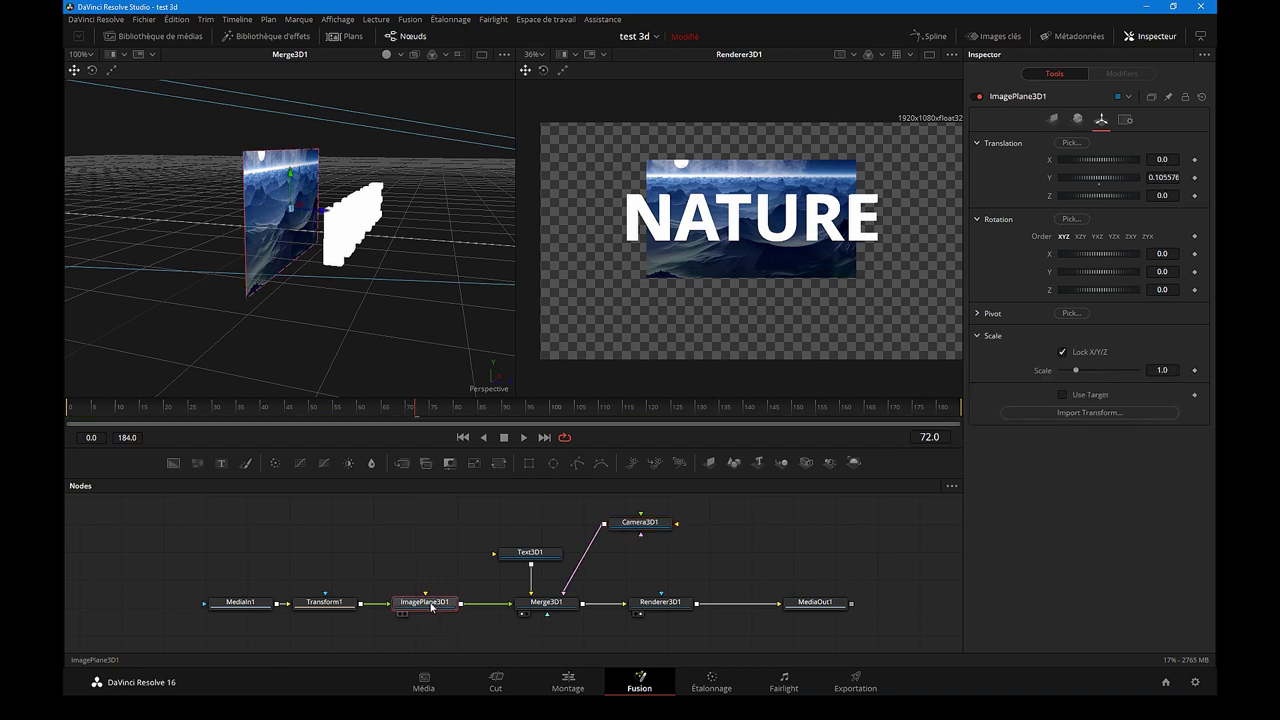
pyautogui.moveTo(292, 182); pyautogui.dragTo(293, 189)
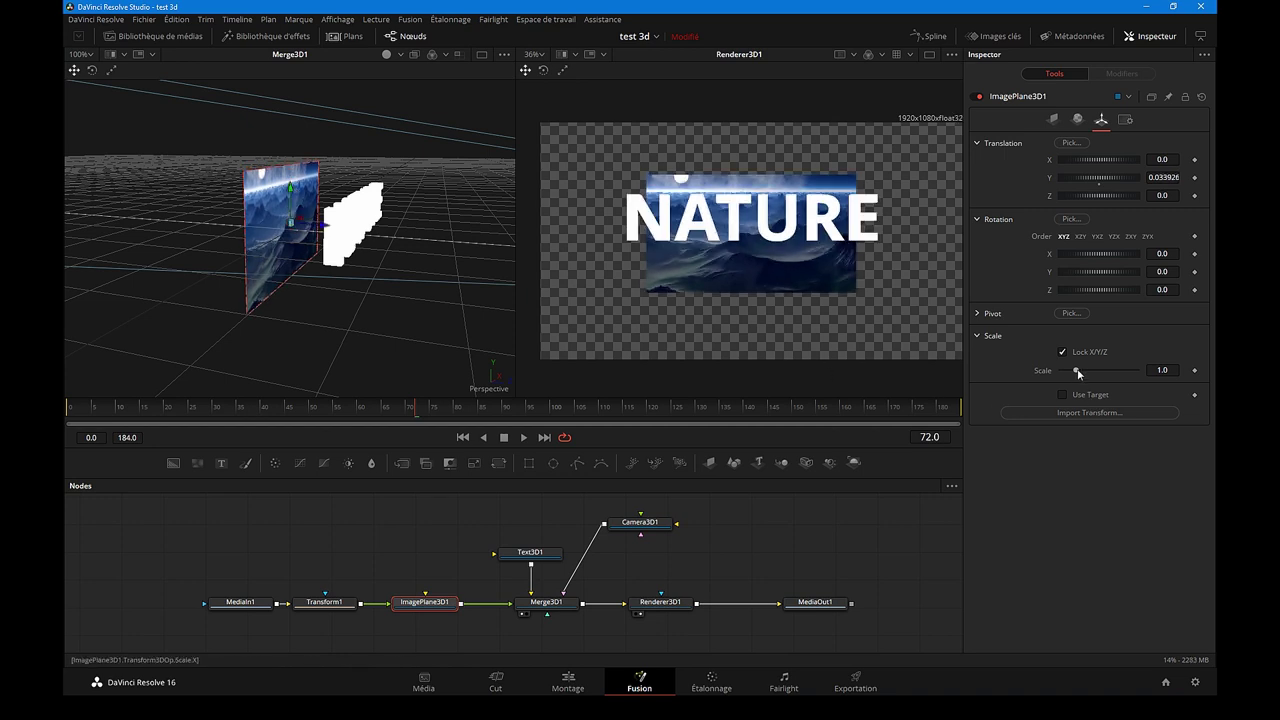
pyautogui.moveTo(1076, 368); pyautogui.dragTo(1088, 369)
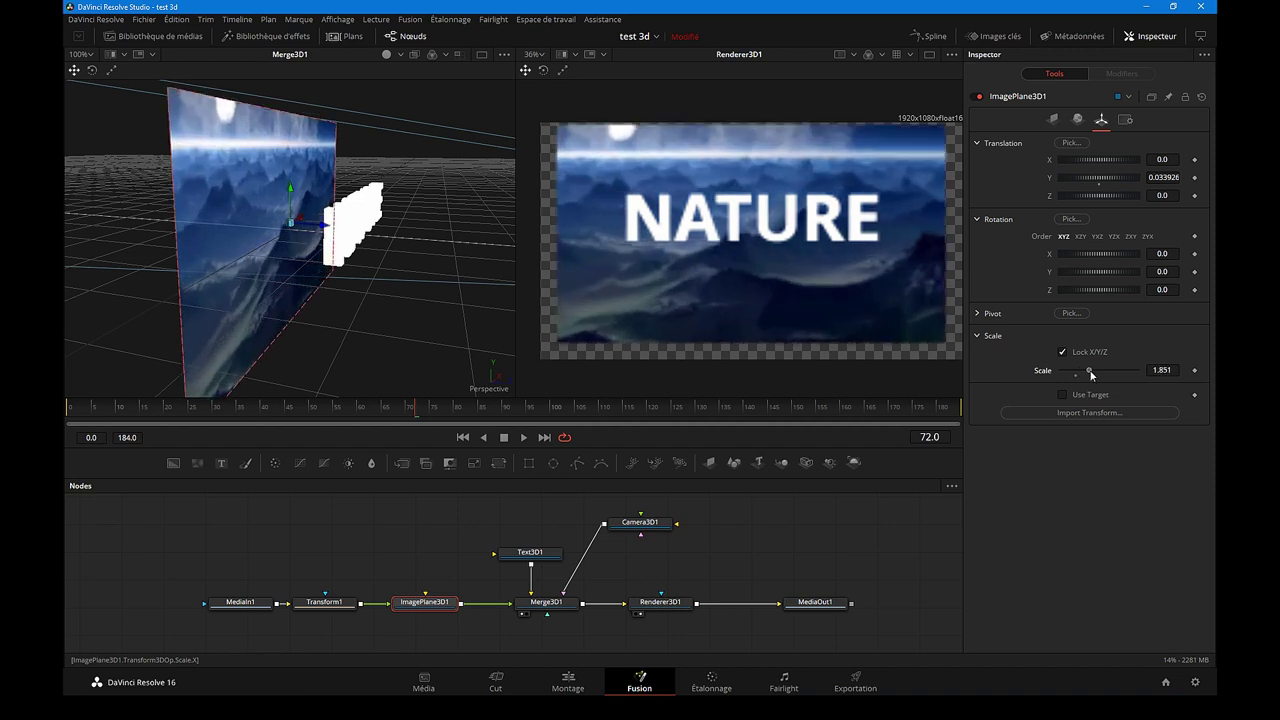
pyautogui.moveTo(1088, 369); pyautogui.dragTo(1091, 369)
pyautogui.moveTo(290, 188); pyautogui.dragTo(289, 203)
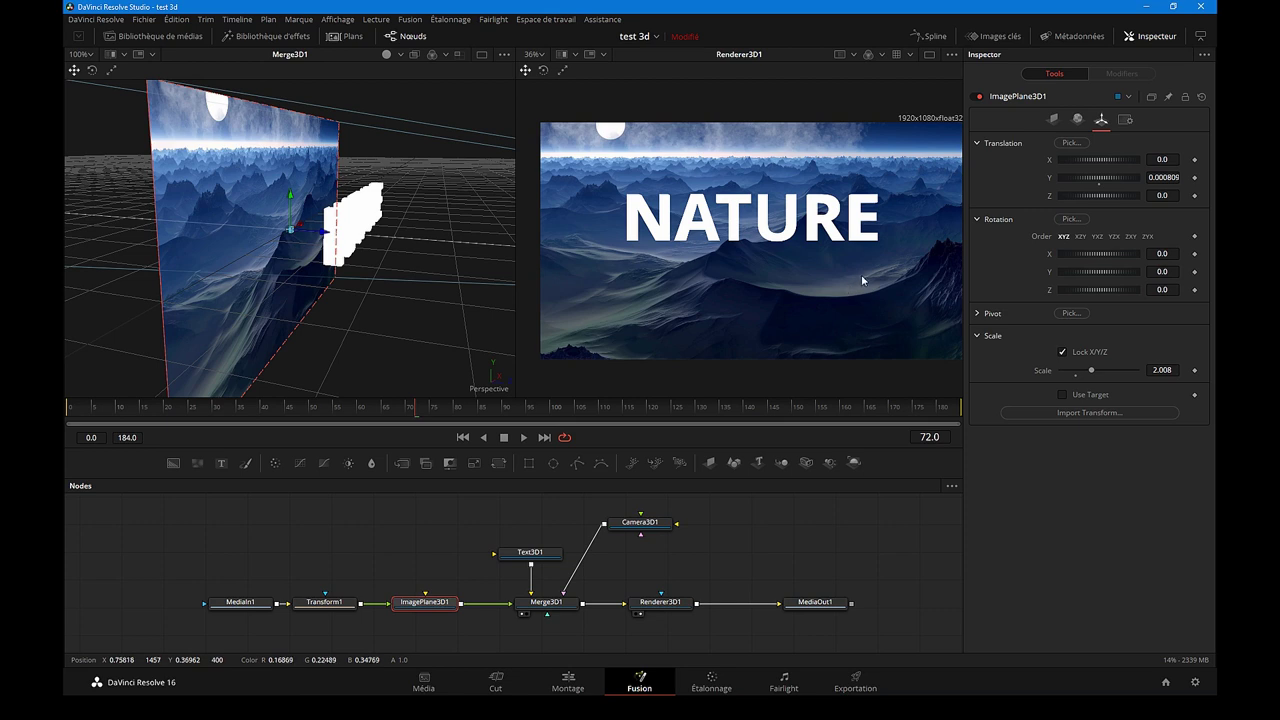
pyautogui.click(538, 556)
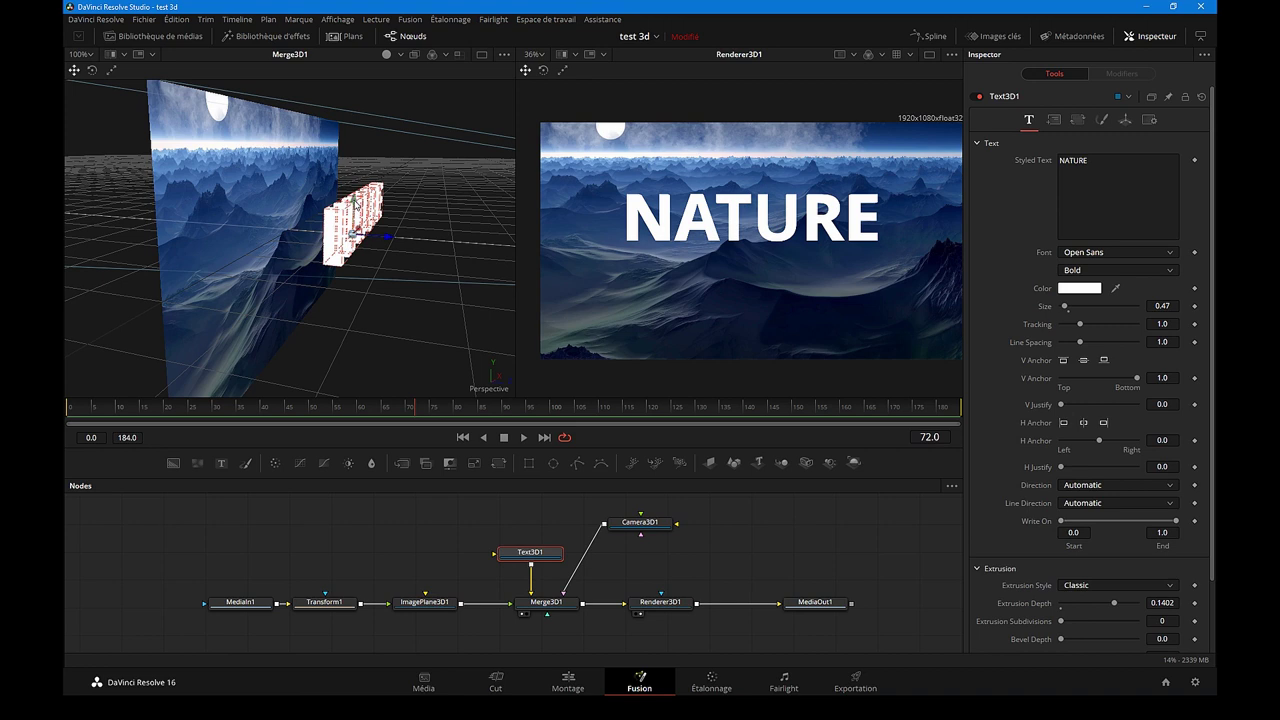
# - Lower the NATURE text slightly on Y and orbit to check it against the mountain plane
pyautogui.moveTo(355, 203); pyautogui.dragTo(355, 232)
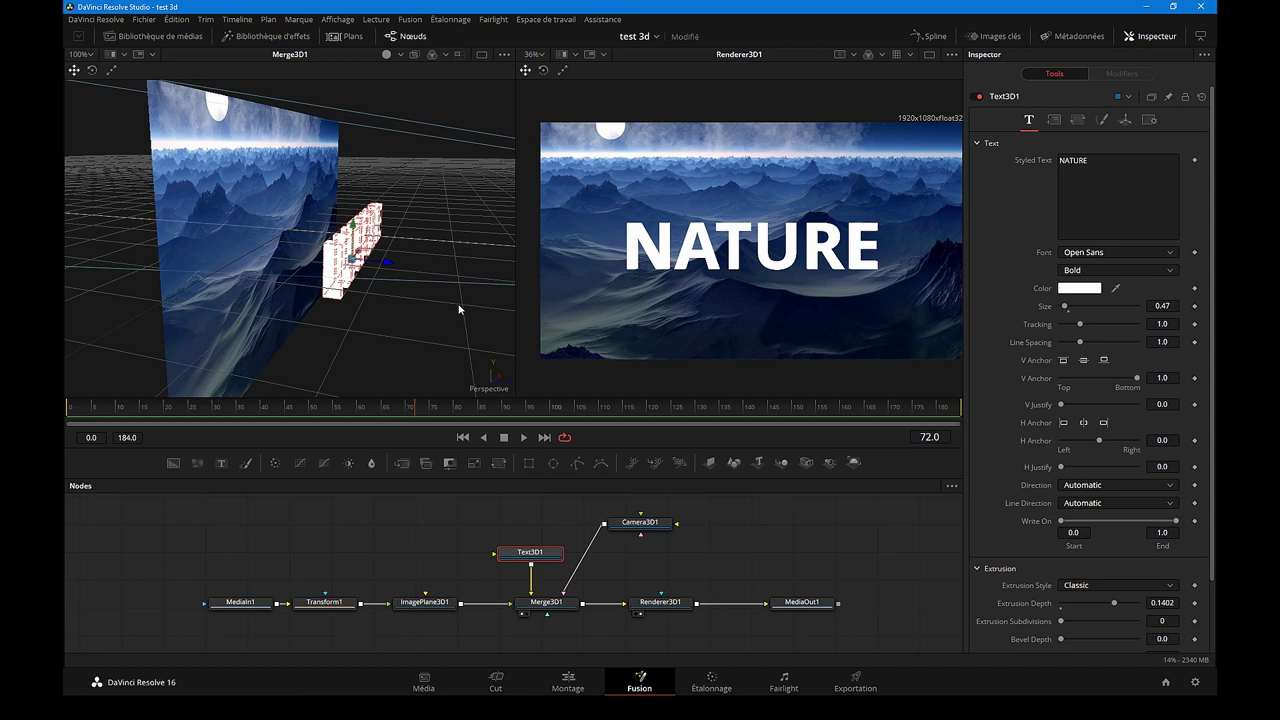
pyautogui.moveTo(449, 304); pyautogui.dragTo(357, 295)
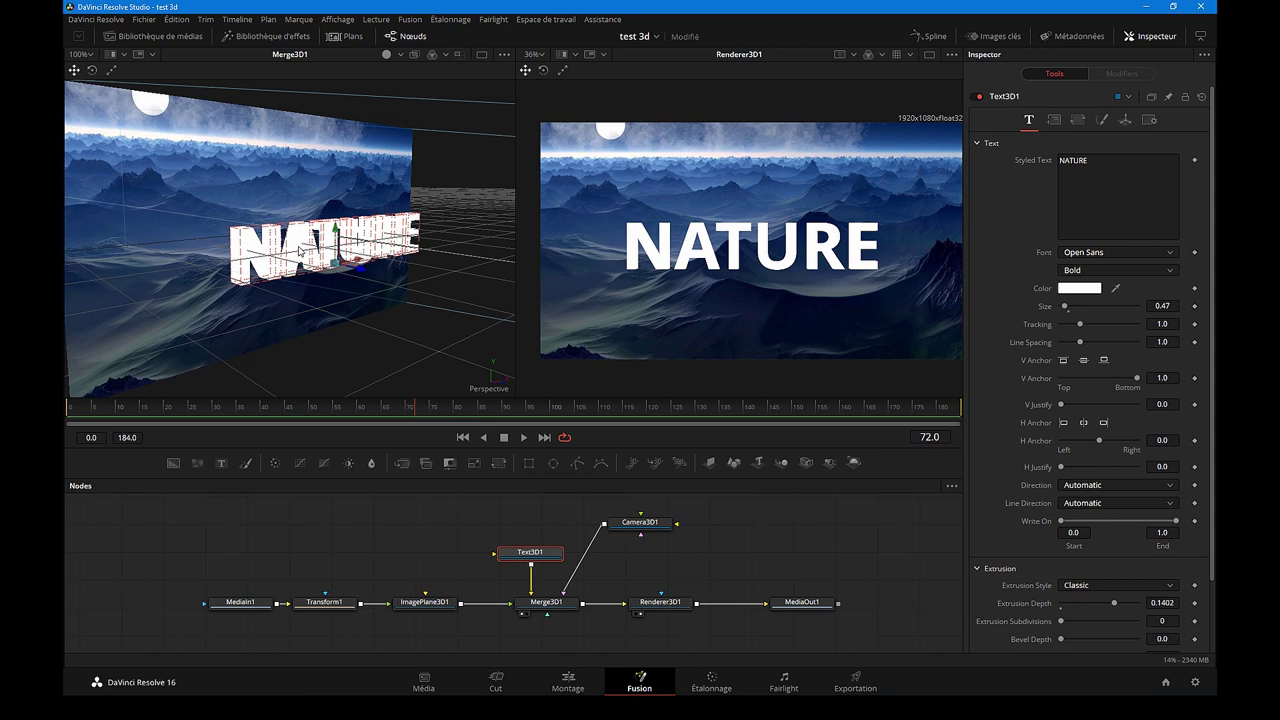
pyautogui.moveTo(357, 295)
pyautogui.mouseDown()
pyautogui.moveTo(429, 314)
pyautogui.moveTo(739, 525)
pyautogui.mouseUp()
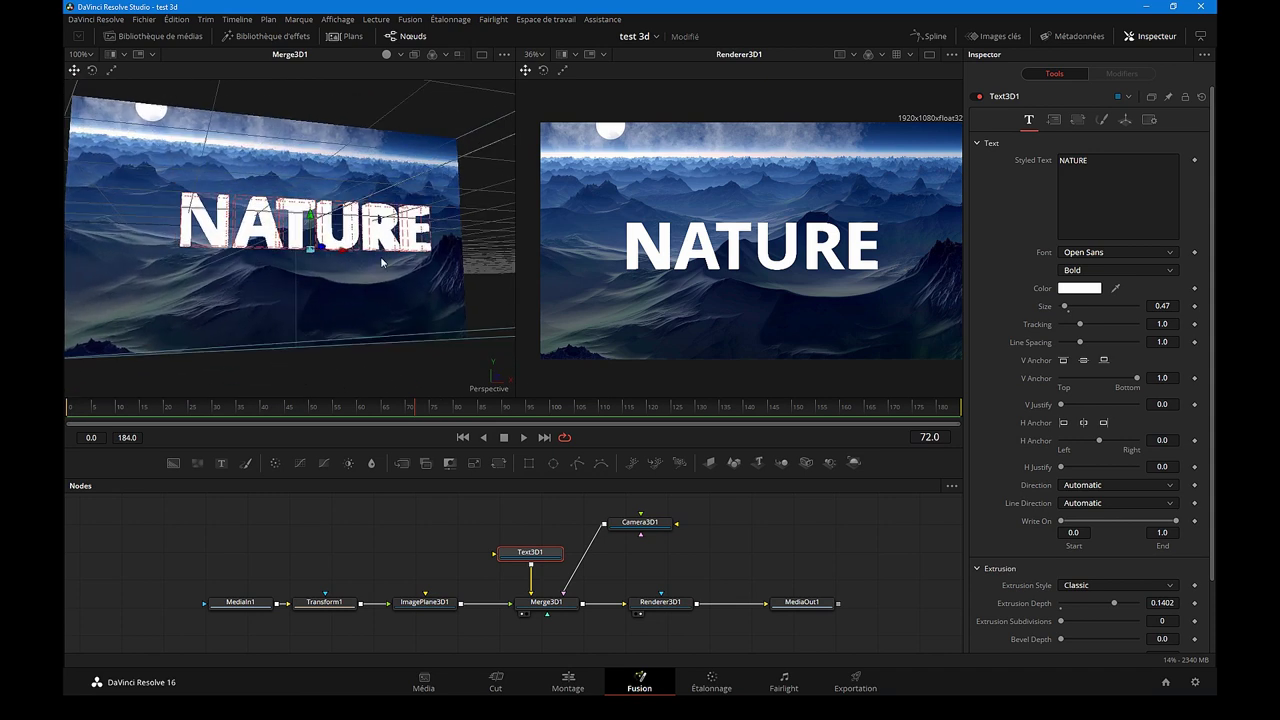
pyautogui.click(735, 521)
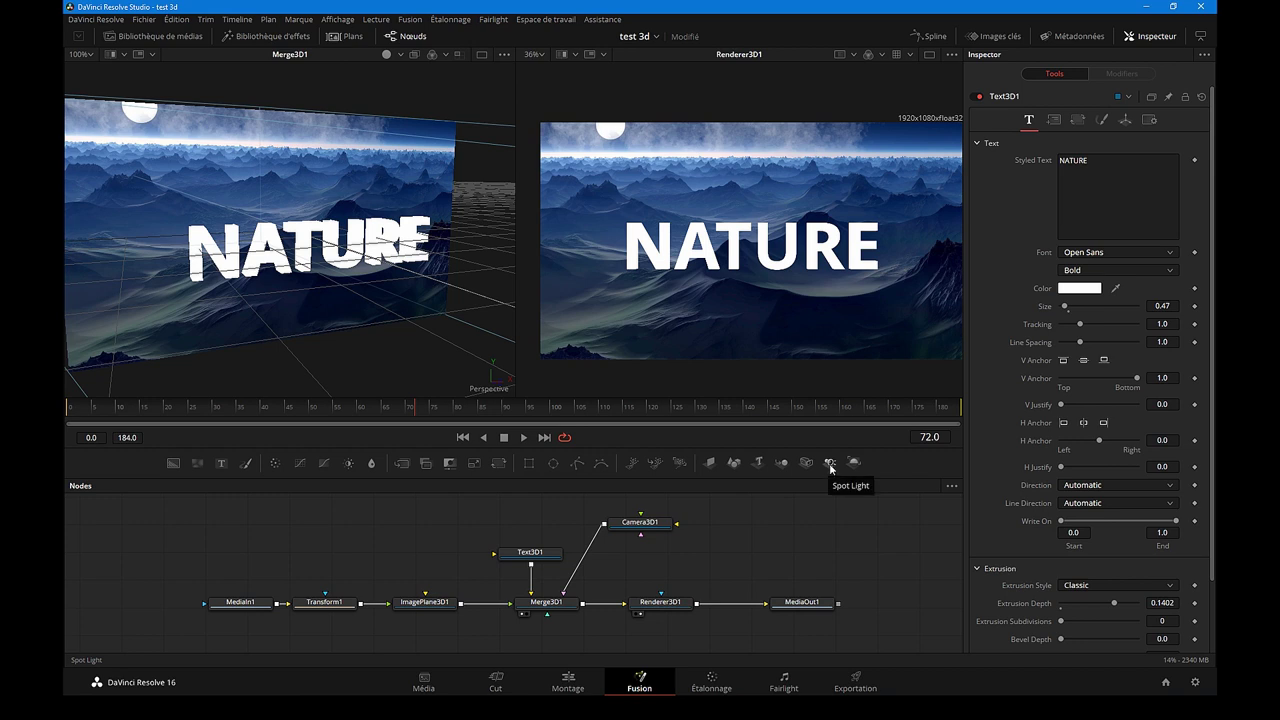
# - Add a SpotLight node, connect it into Merge3D1, and place it below the merge
pyautogui.moveTo(830, 467)
pyautogui.mouseDown()
pyautogui.moveTo(510, 637)
pyautogui.moveTo(549, 620)
pyautogui.mouseUp()
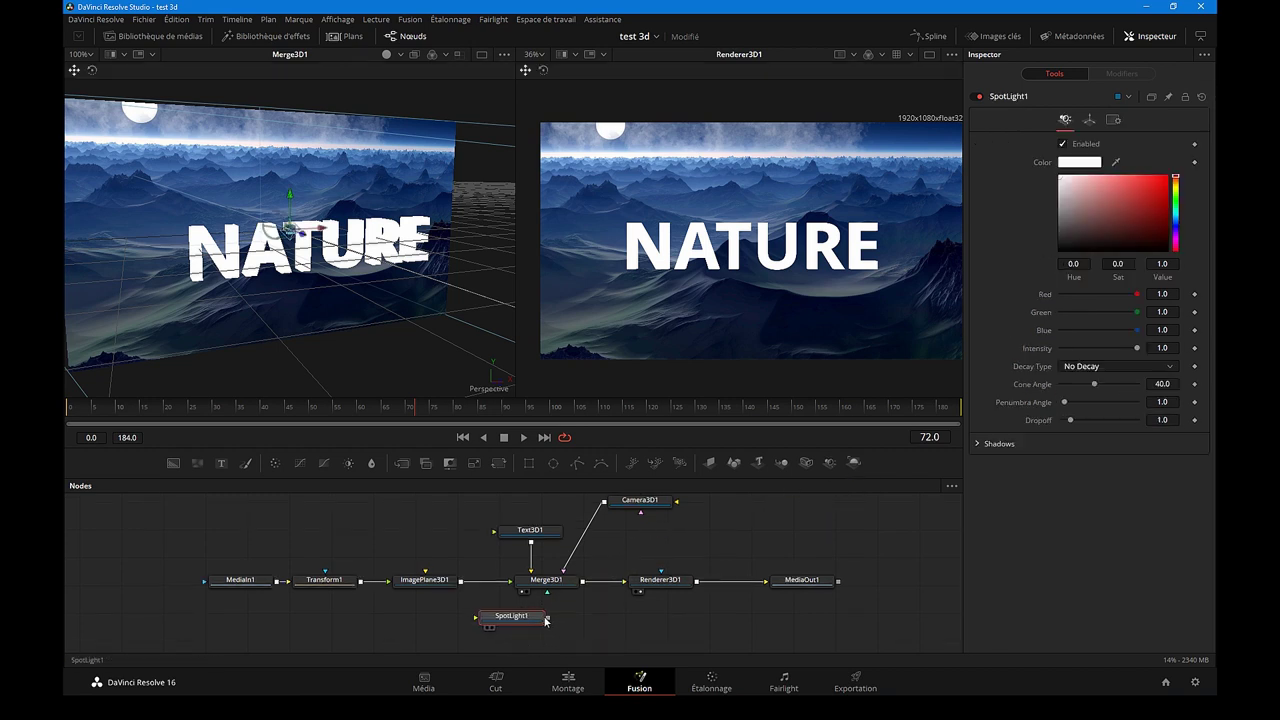
pyautogui.moveTo(547, 620); pyautogui.dragTo(547, 583)
pyautogui.moveTo(506, 625); pyautogui.dragTo(526, 632)
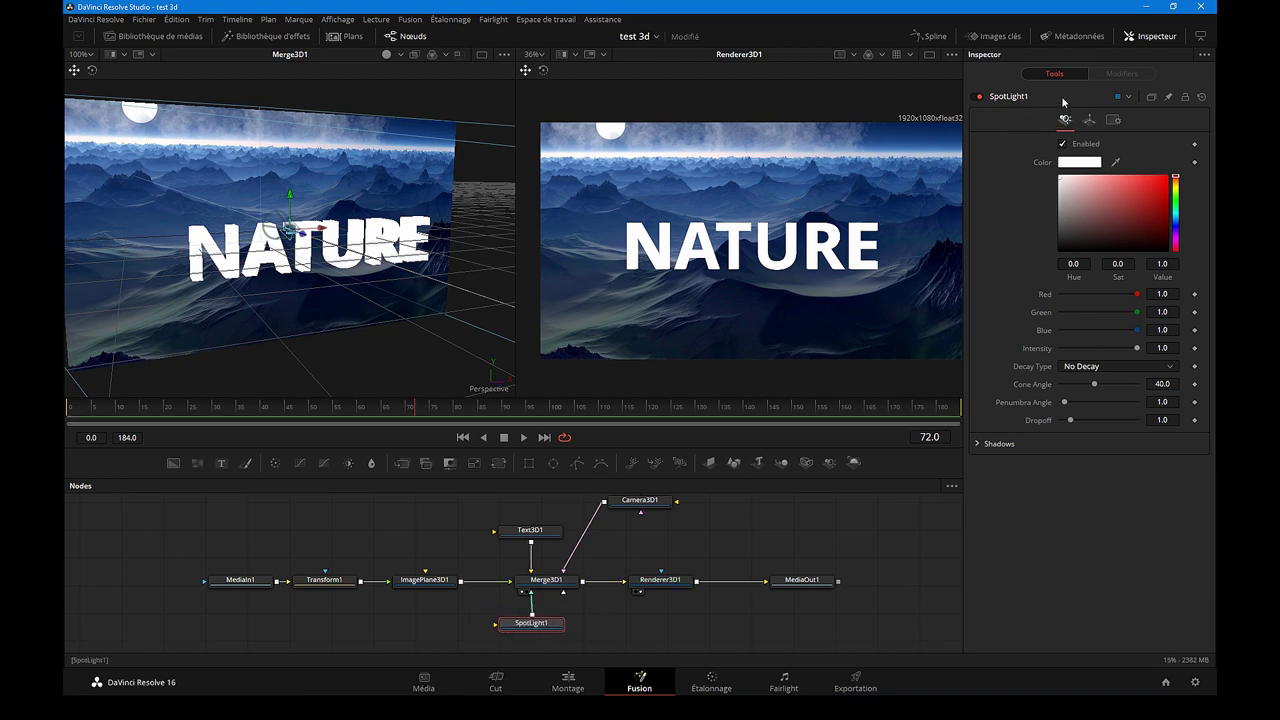
# - Move SpotLight1 to Translation Z 1.16 and bring up the Merge3D1 viewer's display options
pyautogui.click(1089, 120)
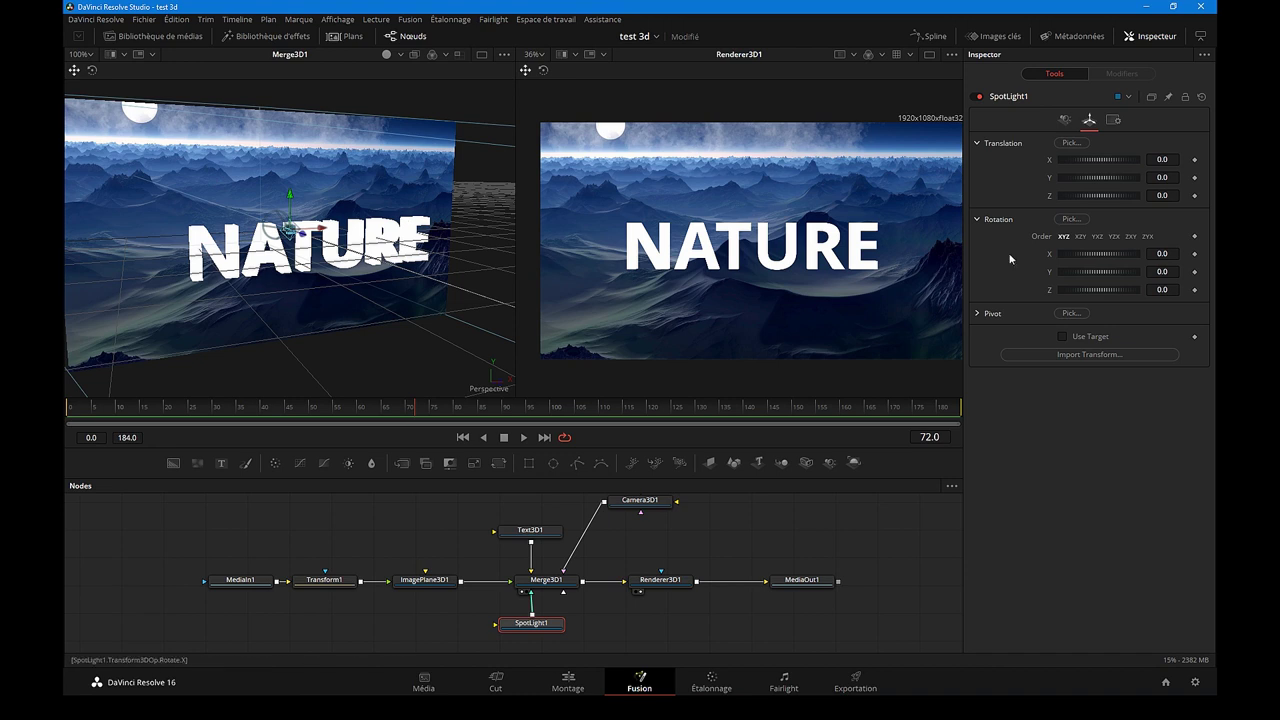
pyautogui.moveTo(1083, 195); pyautogui.dragTo(1087, 194)
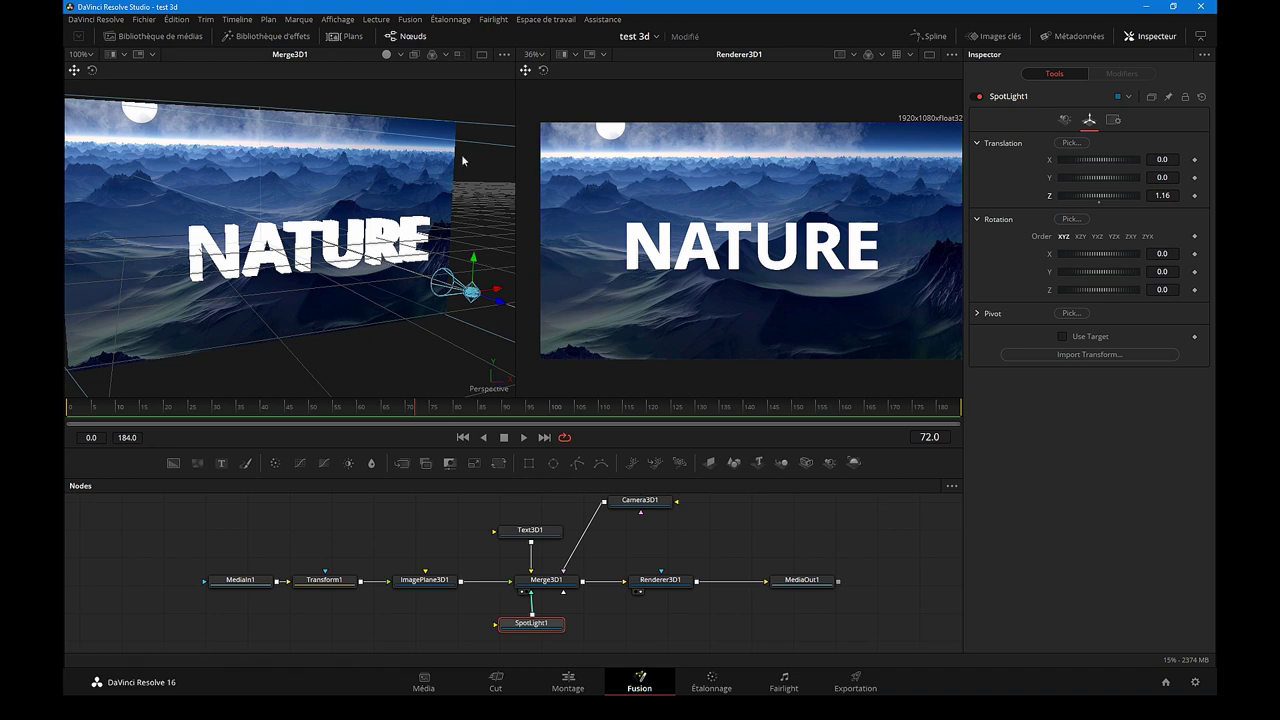
pyautogui.rightClick(343, 254)
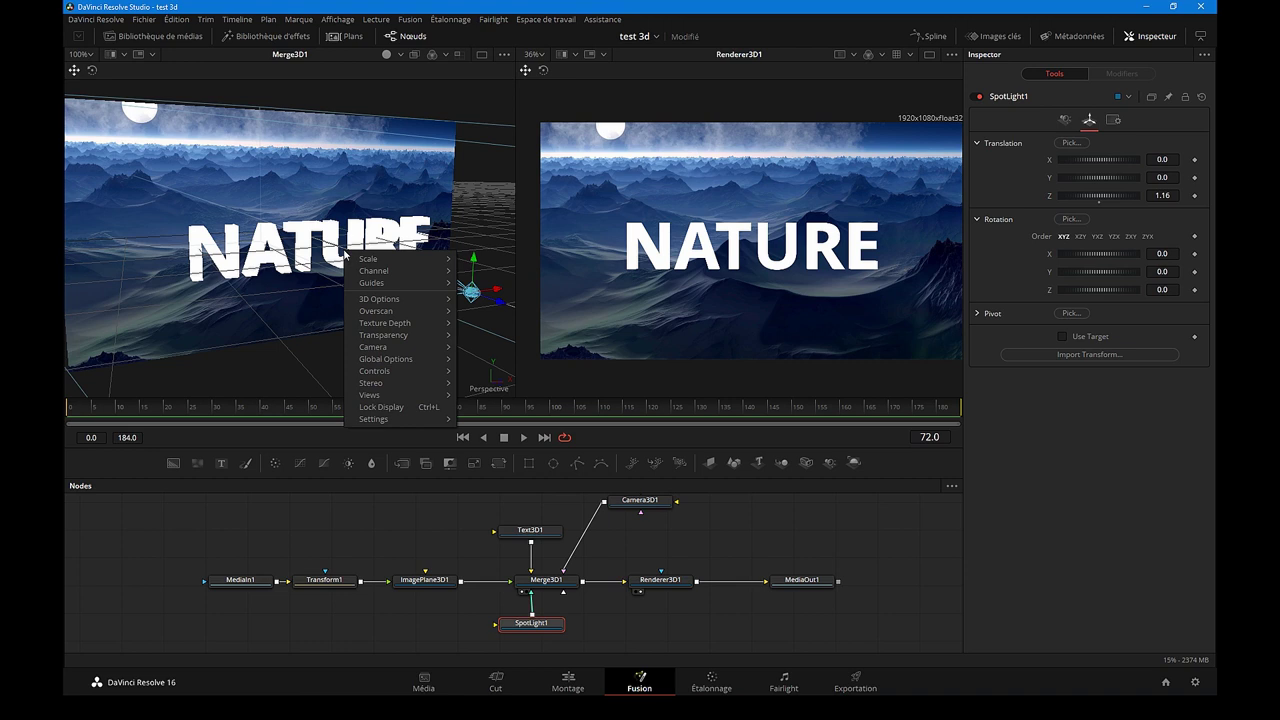
pyautogui.moveTo(373, 300)
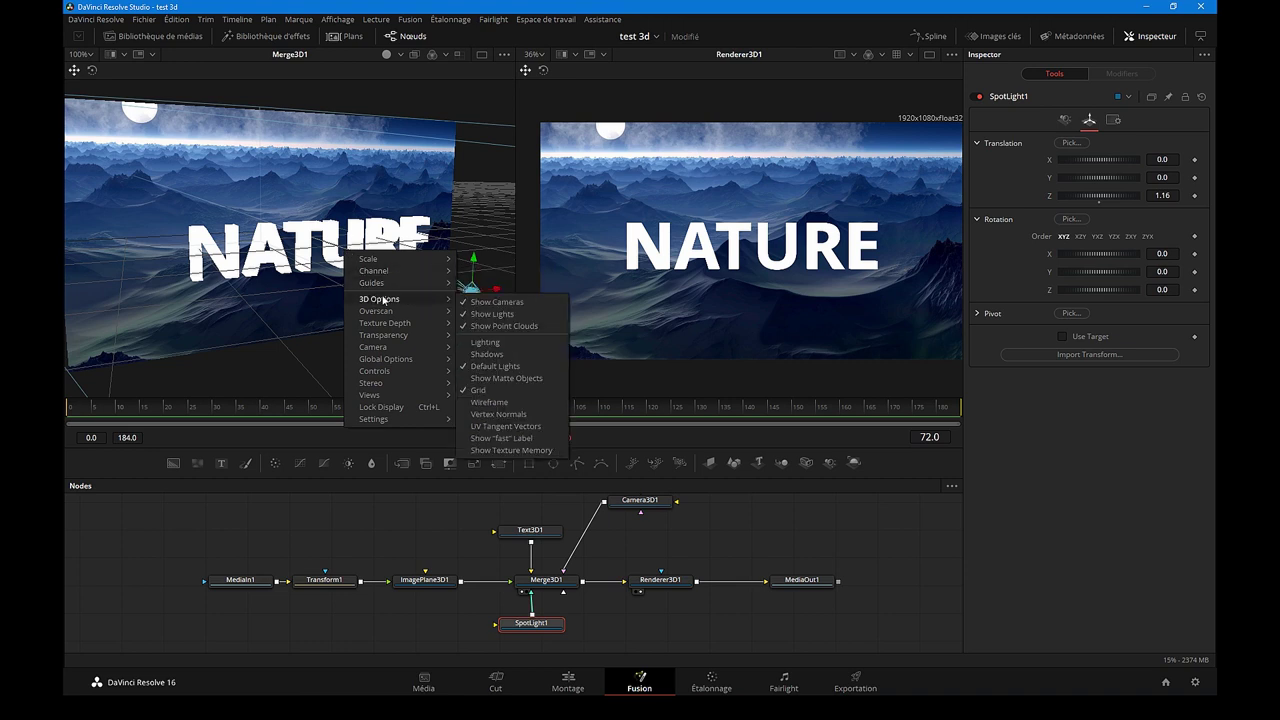
# - Turn on Lighting and Shadows under the 3D viewer's 3D Options and nudge the spotlight
pyautogui.click(484, 342)
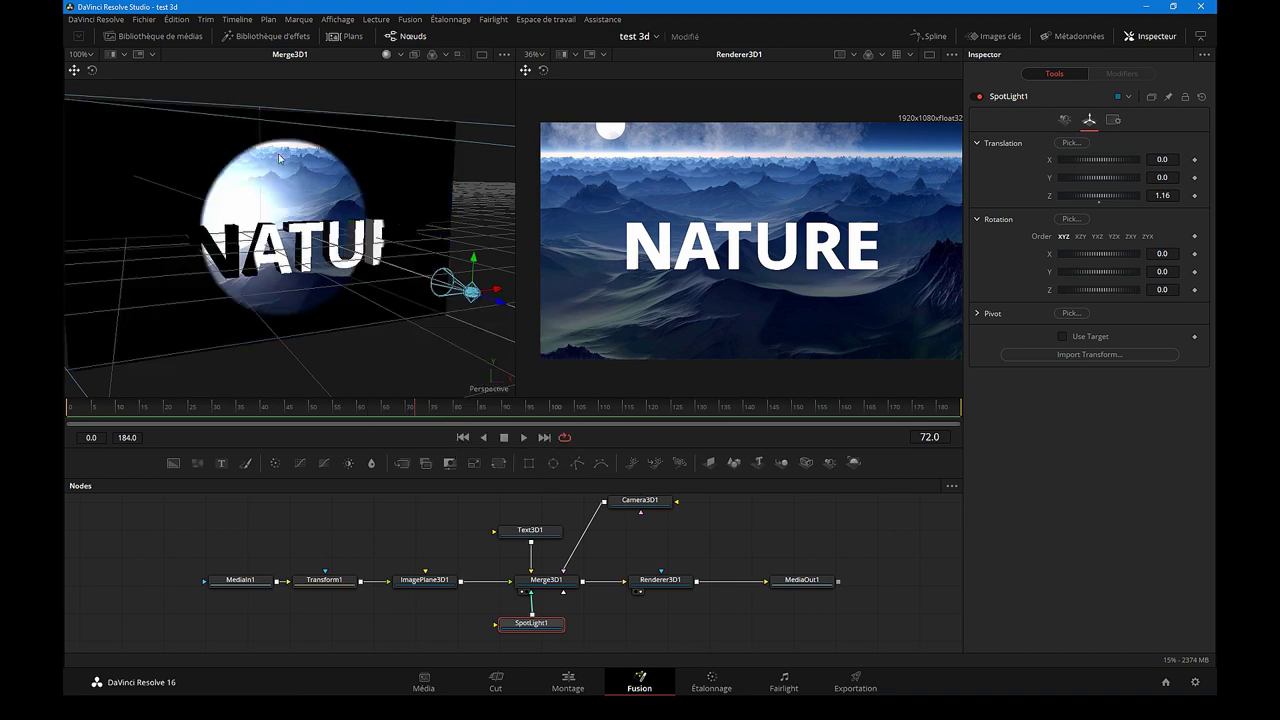
pyautogui.rightClick(374, 296)
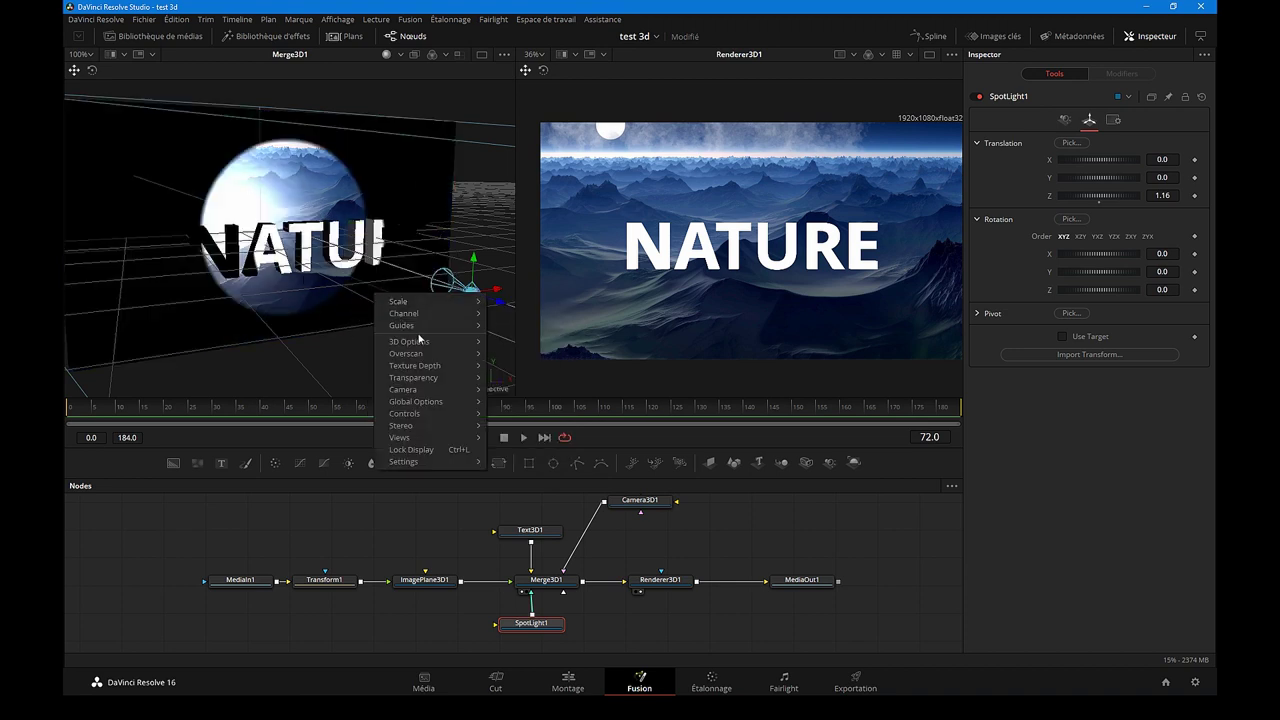
pyautogui.moveTo(421, 342)
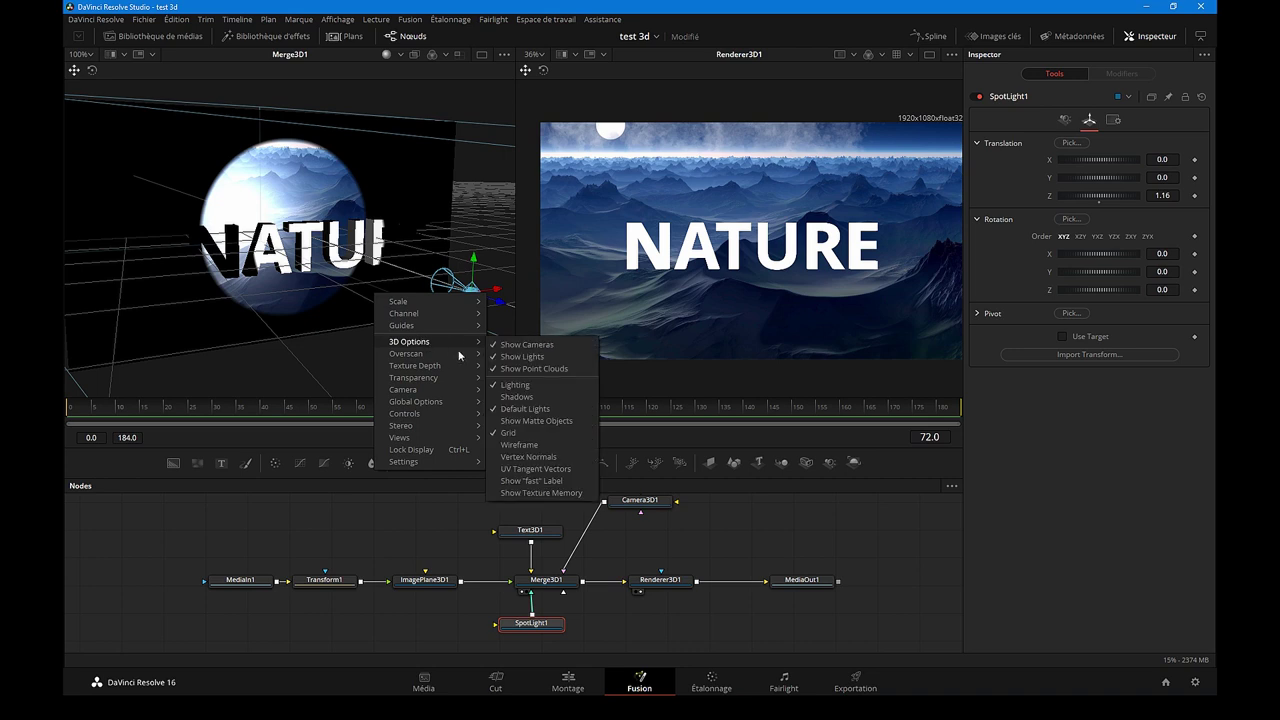
pyautogui.click(516, 397)
pyautogui.scroll(-3, 448, 287)
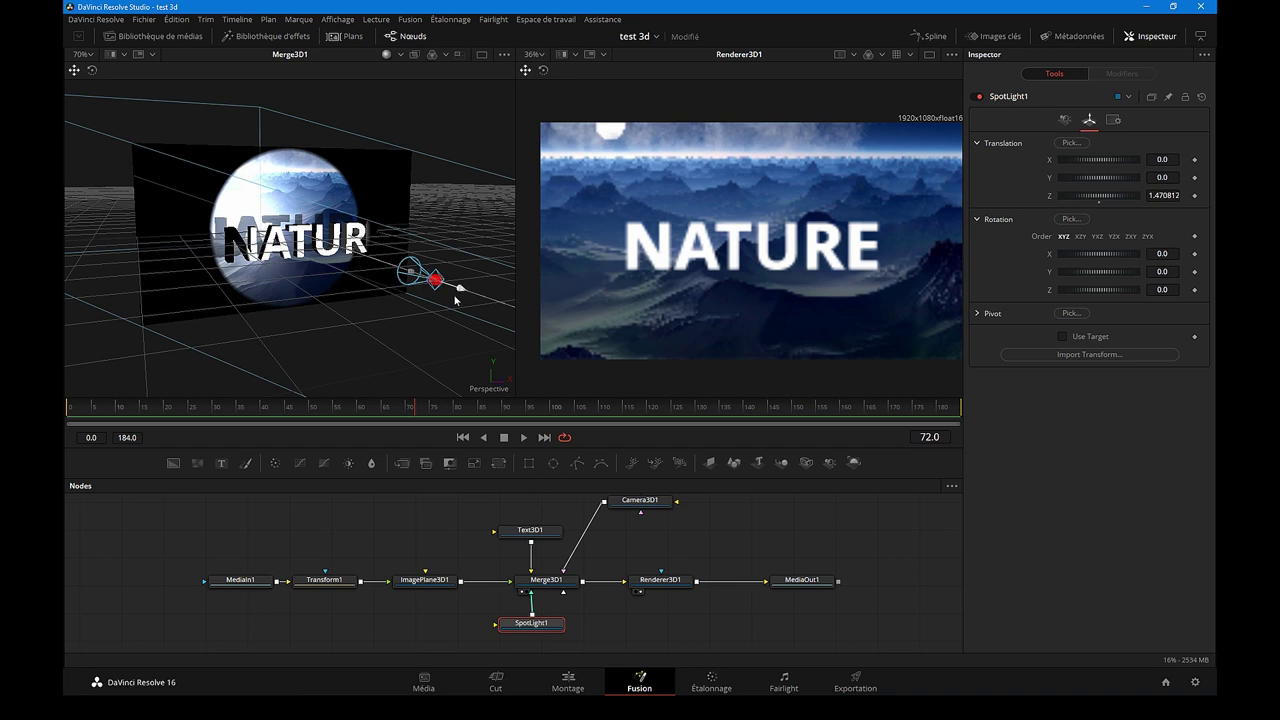
pyautogui.moveTo(458, 301); pyautogui.dragTo(418, 314)
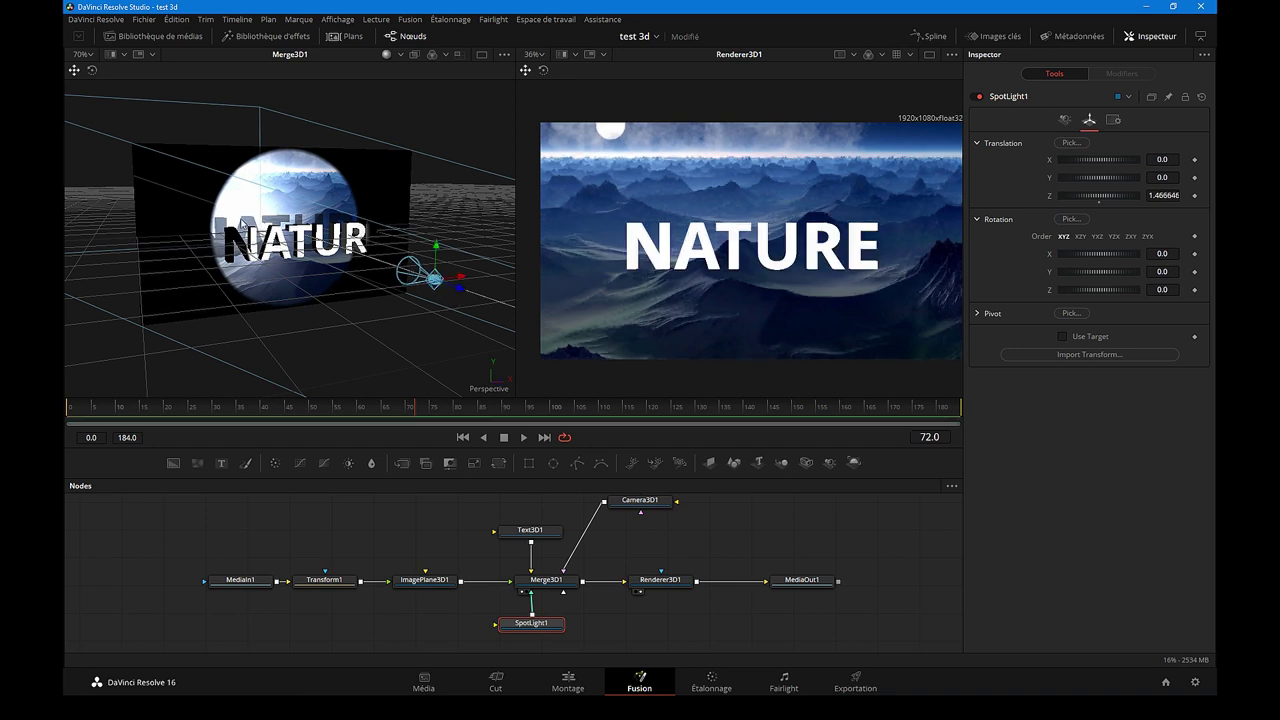
# - Compare viewer shadows off and on, then move SpotLight1 forward to Z 1.507962
pyautogui.rightClick(342, 297)
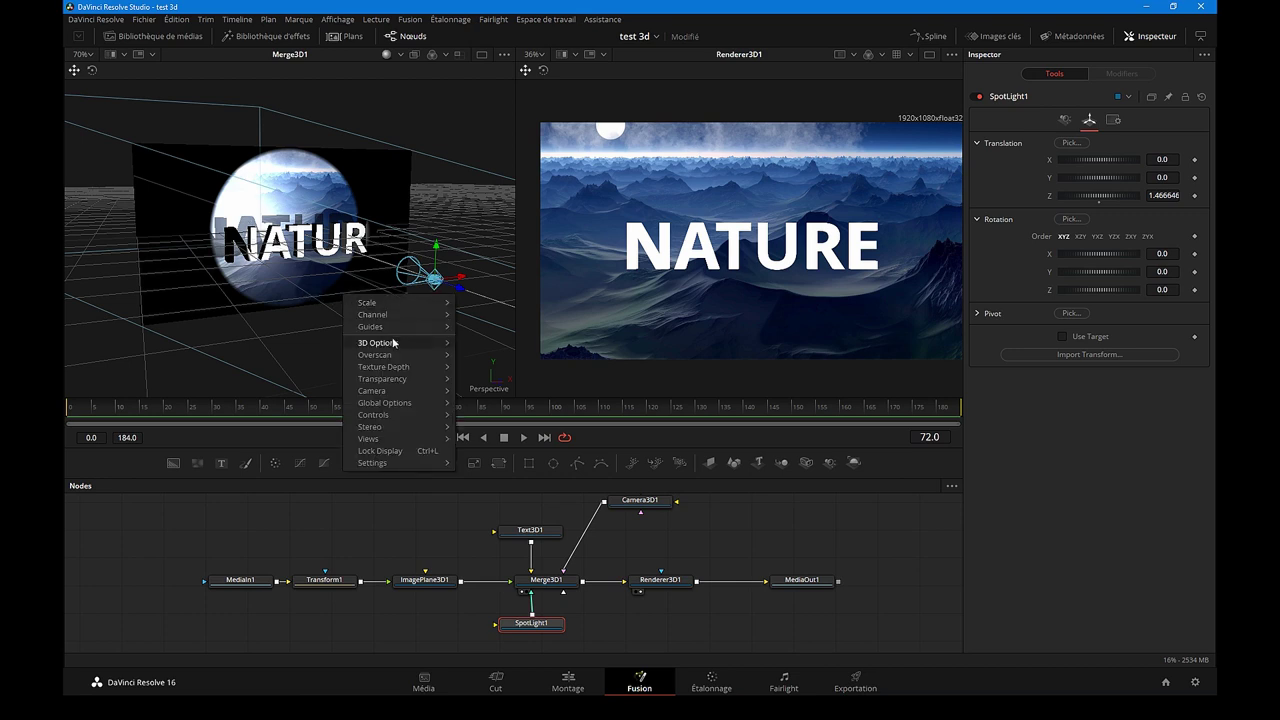
pyautogui.moveTo(395, 346)
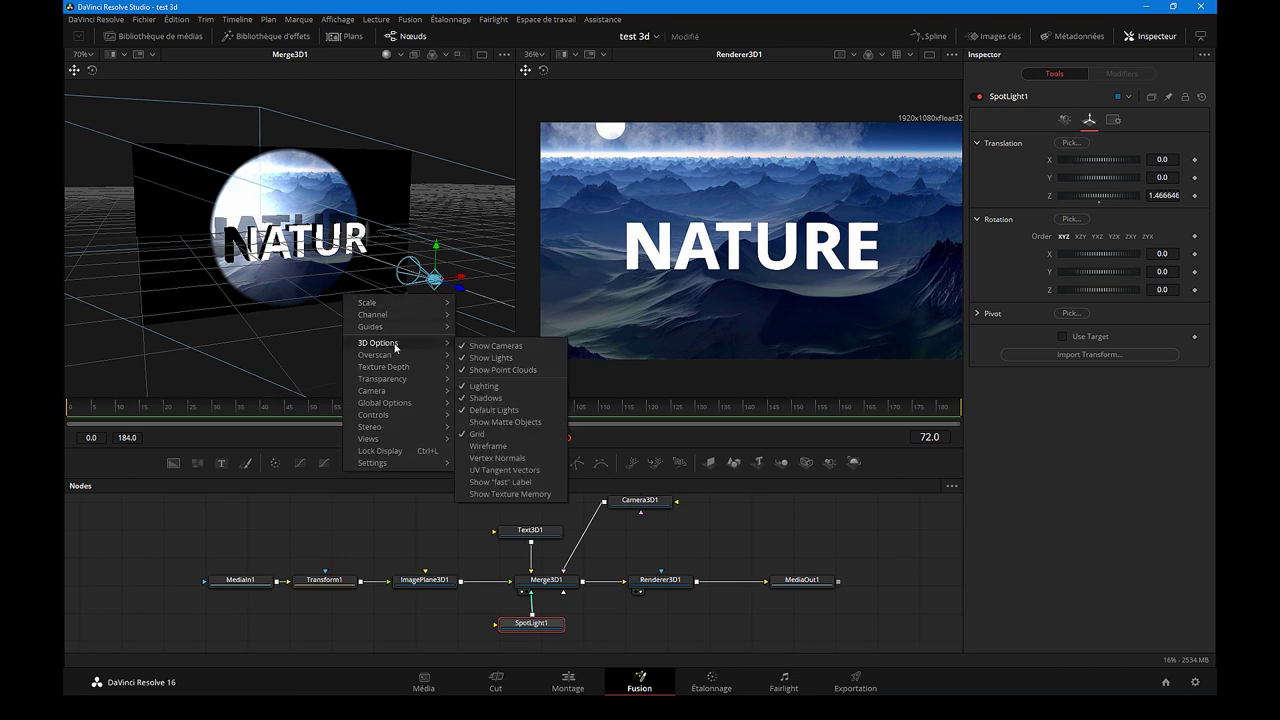
pyautogui.click(485, 399)
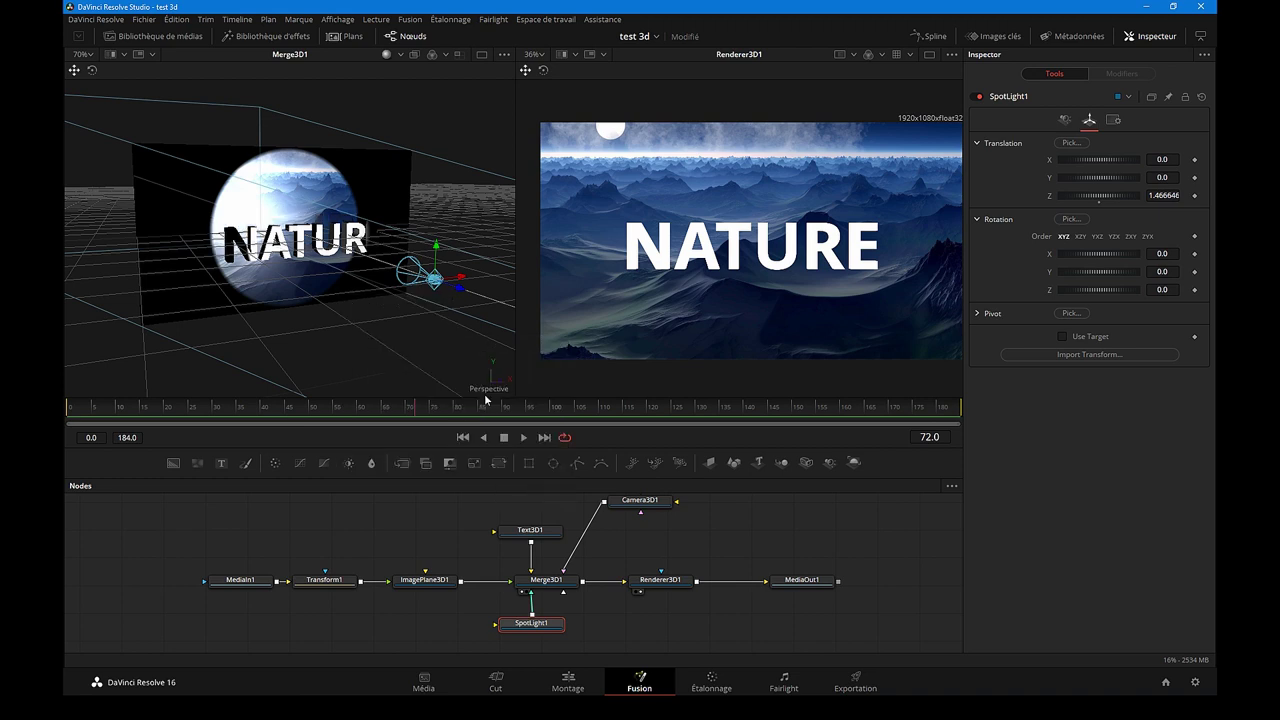
pyautogui.rightClick(369, 318)
pyautogui.moveTo(419, 366)
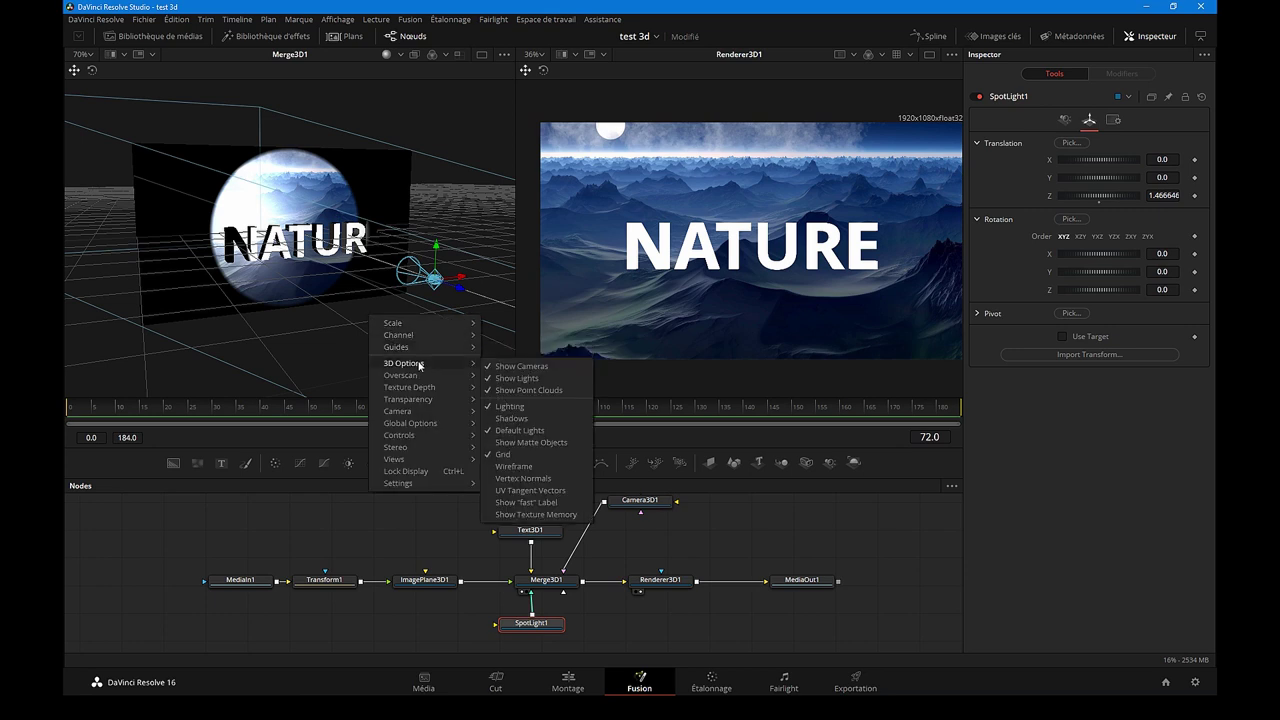
pyautogui.click(510, 418)
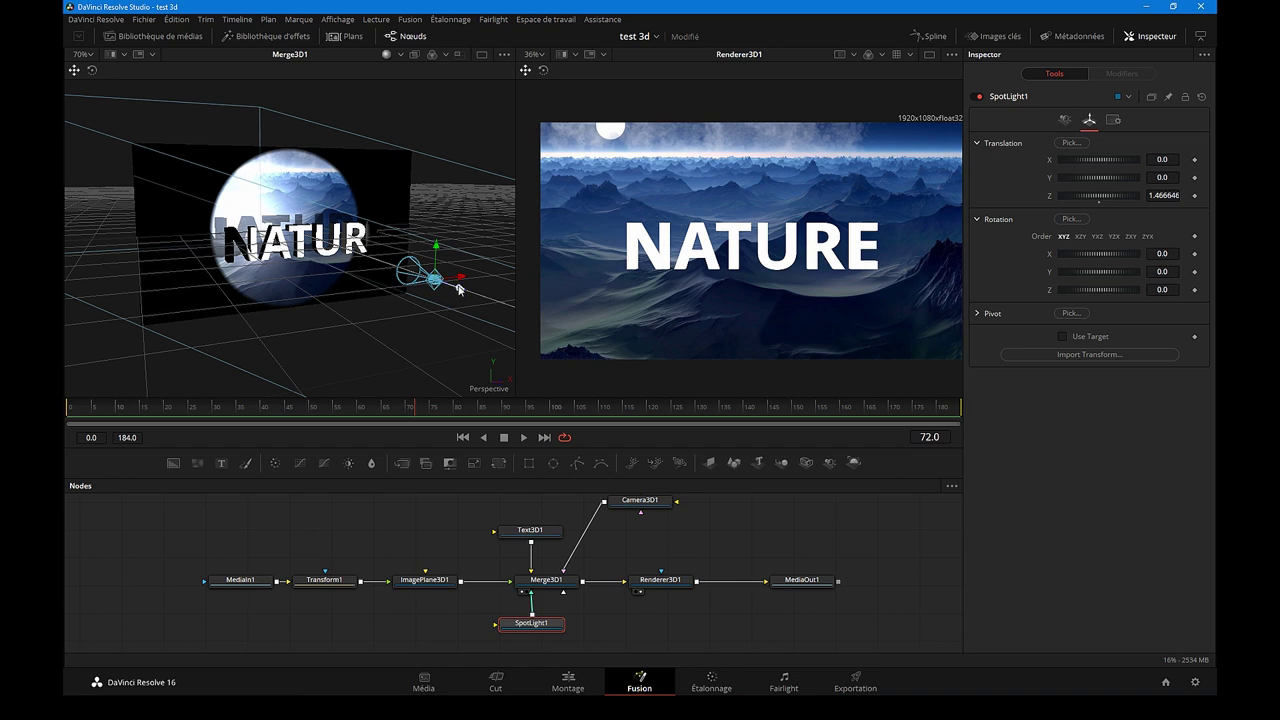
pyautogui.moveTo(459, 289); pyautogui.dragTo(436, 279)
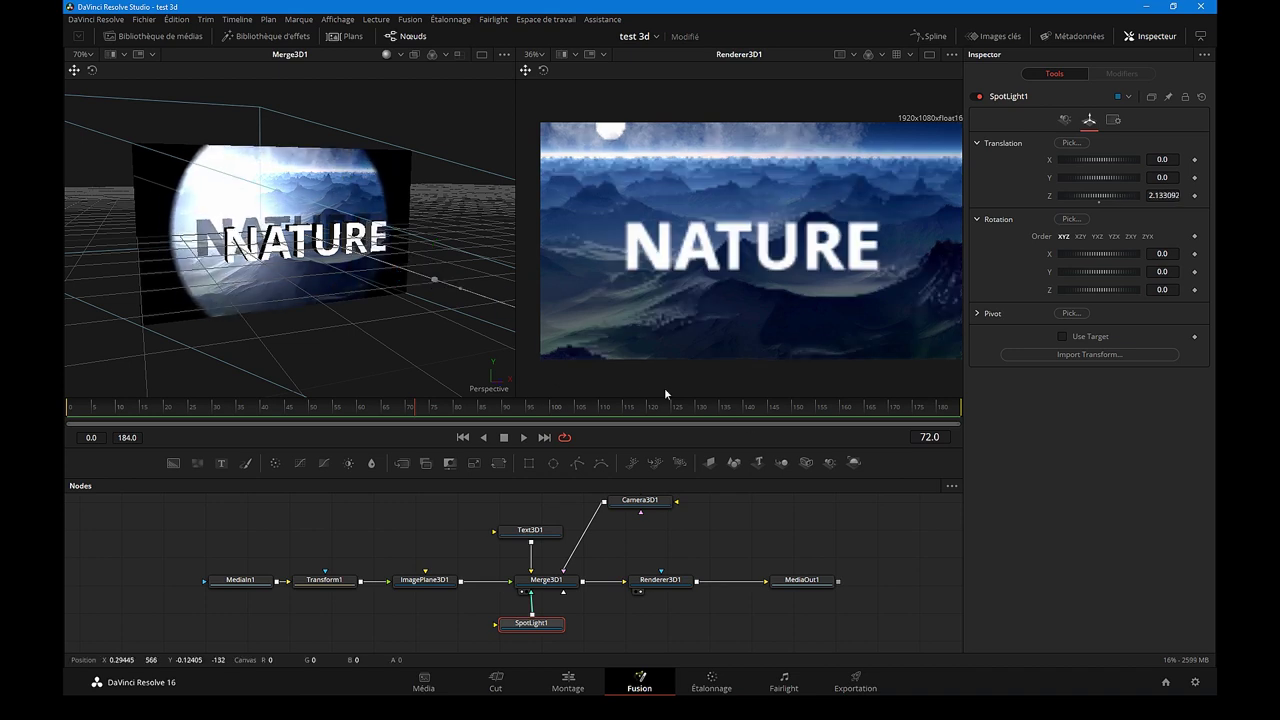
pyautogui.moveTo(566, 366); pyautogui.dragTo(449, 330)
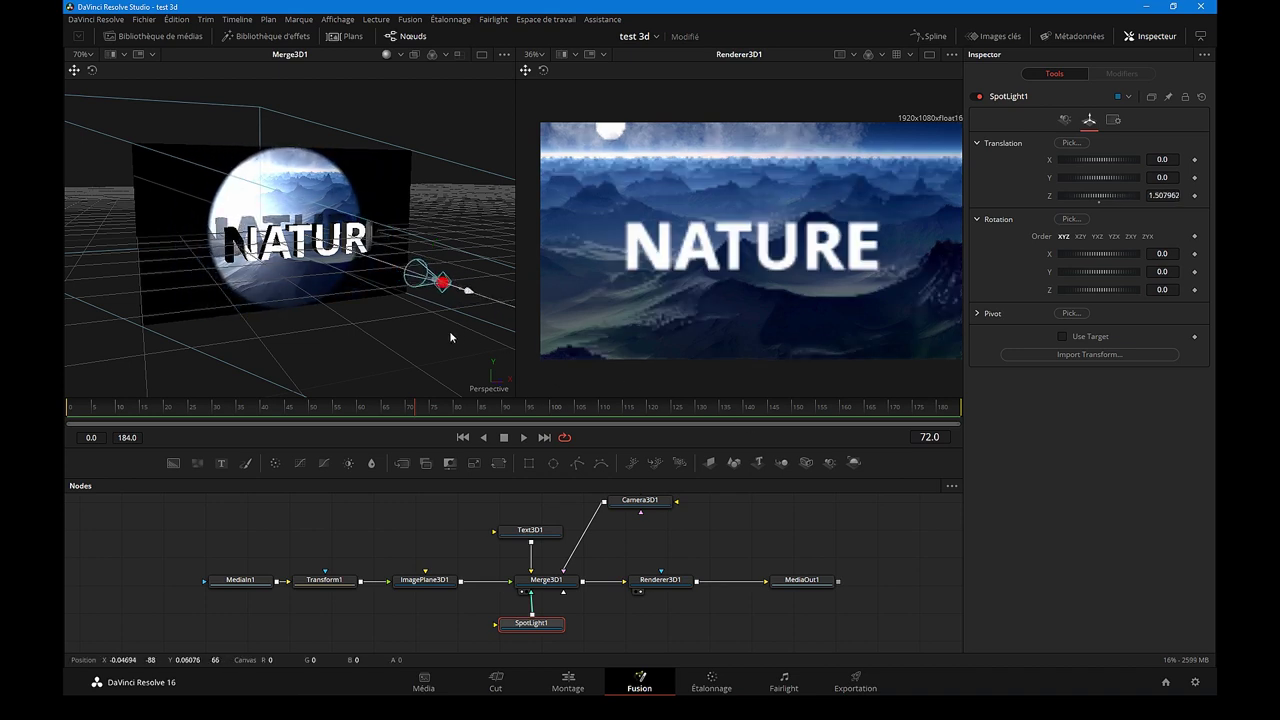
# - Narrow SpotLight1's Cone Angle from 40 to about 31.18 in its Controls
pyautogui.click(1067, 119)
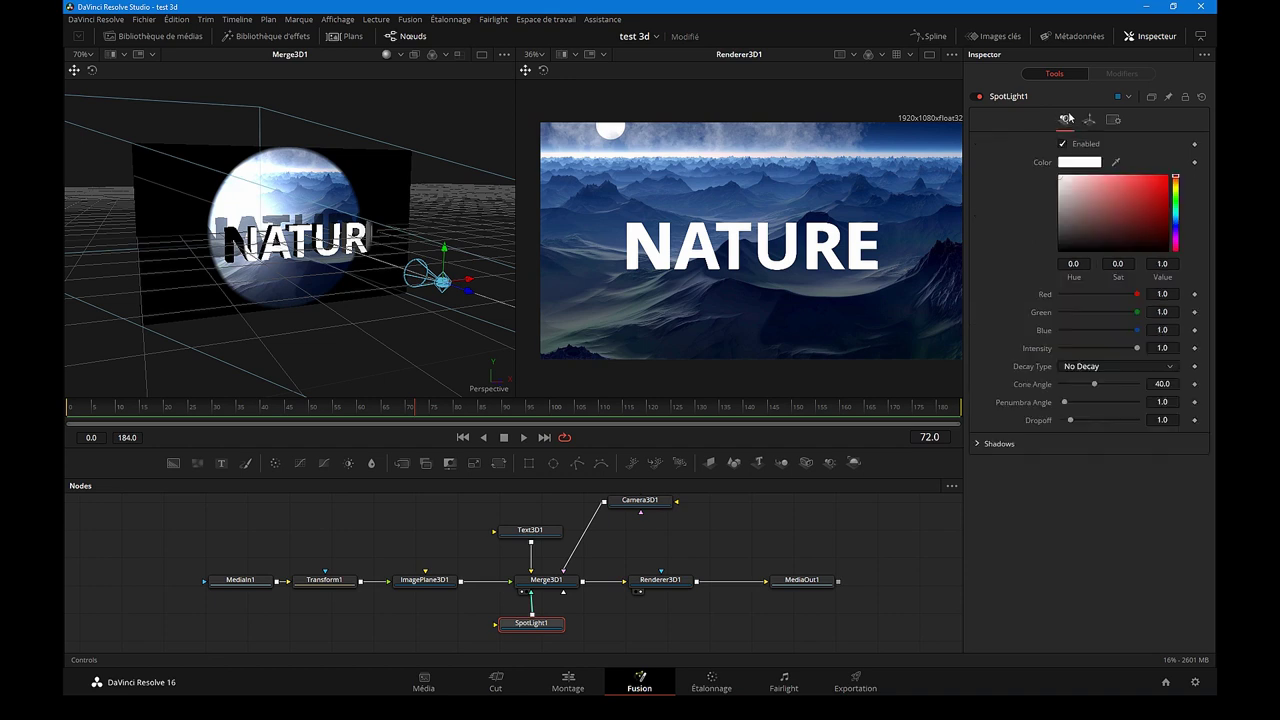
pyautogui.moveTo(1094, 384); pyautogui.dragTo(1112, 388)
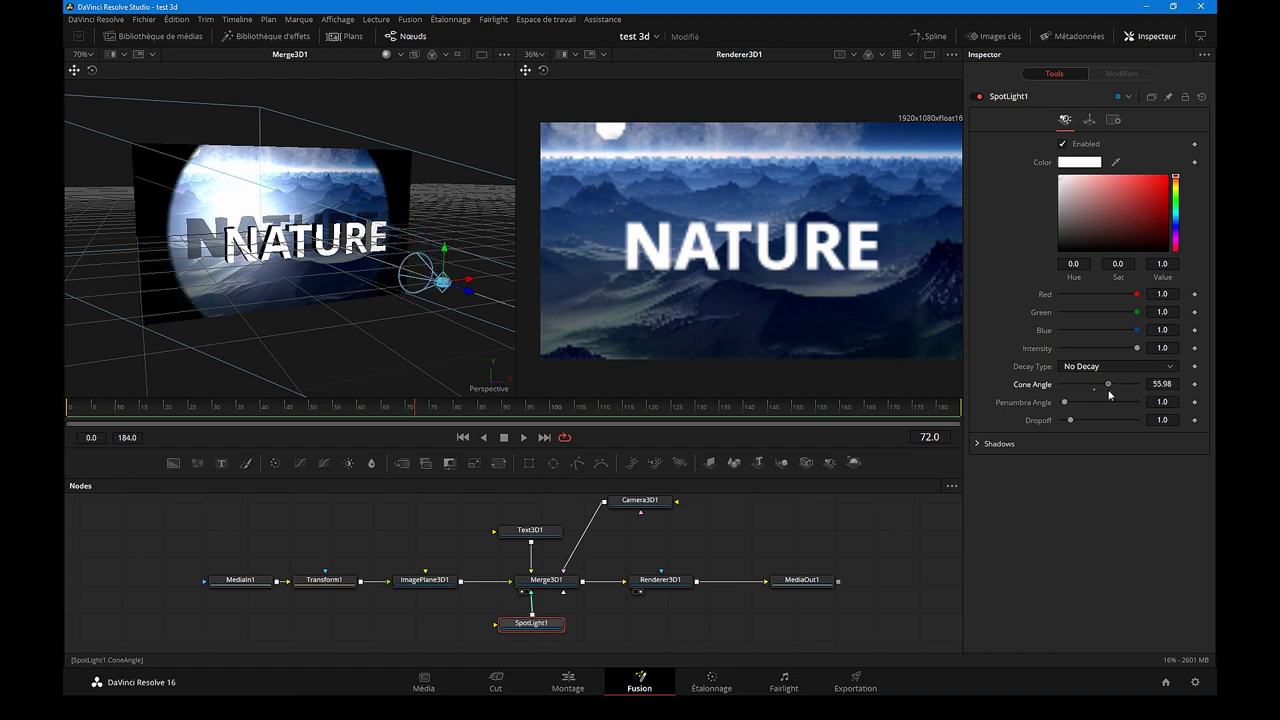
pyautogui.moveTo(1112, 388); pyautogui.dragTo(1089, 391)
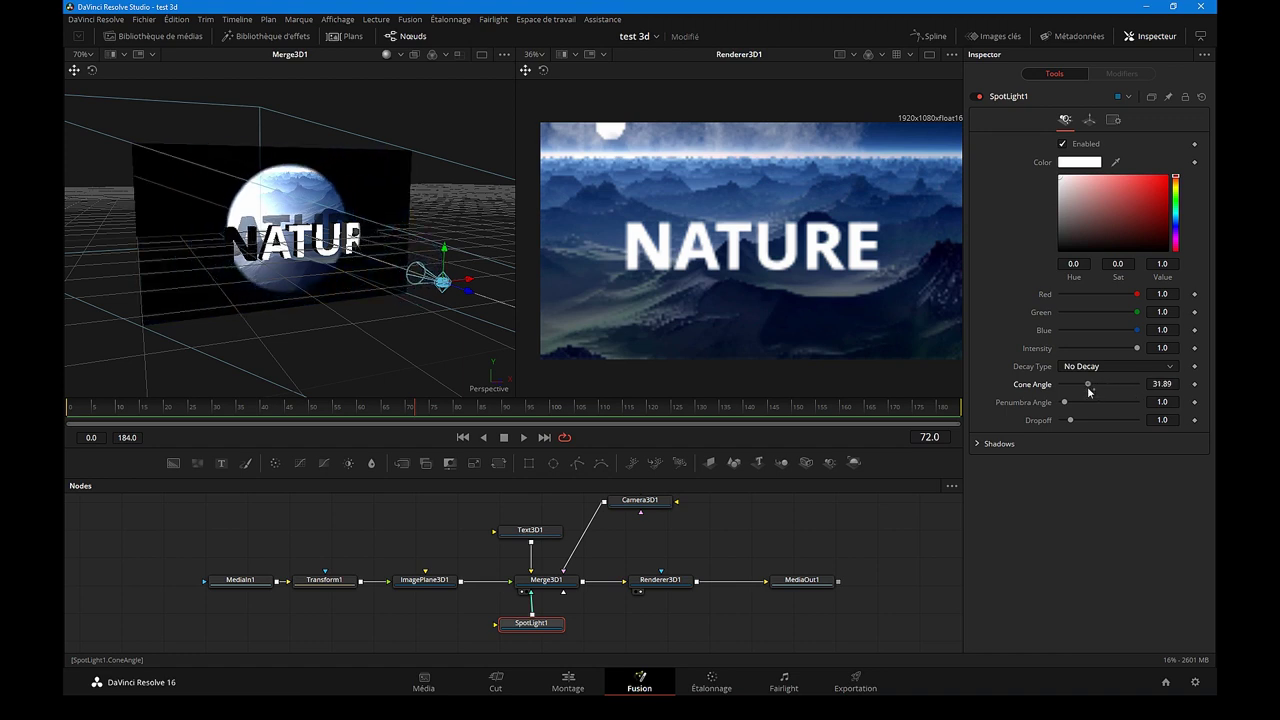
pyautogui.moveTo(1089, 391); pyautogui.dragTo(1087, 391)
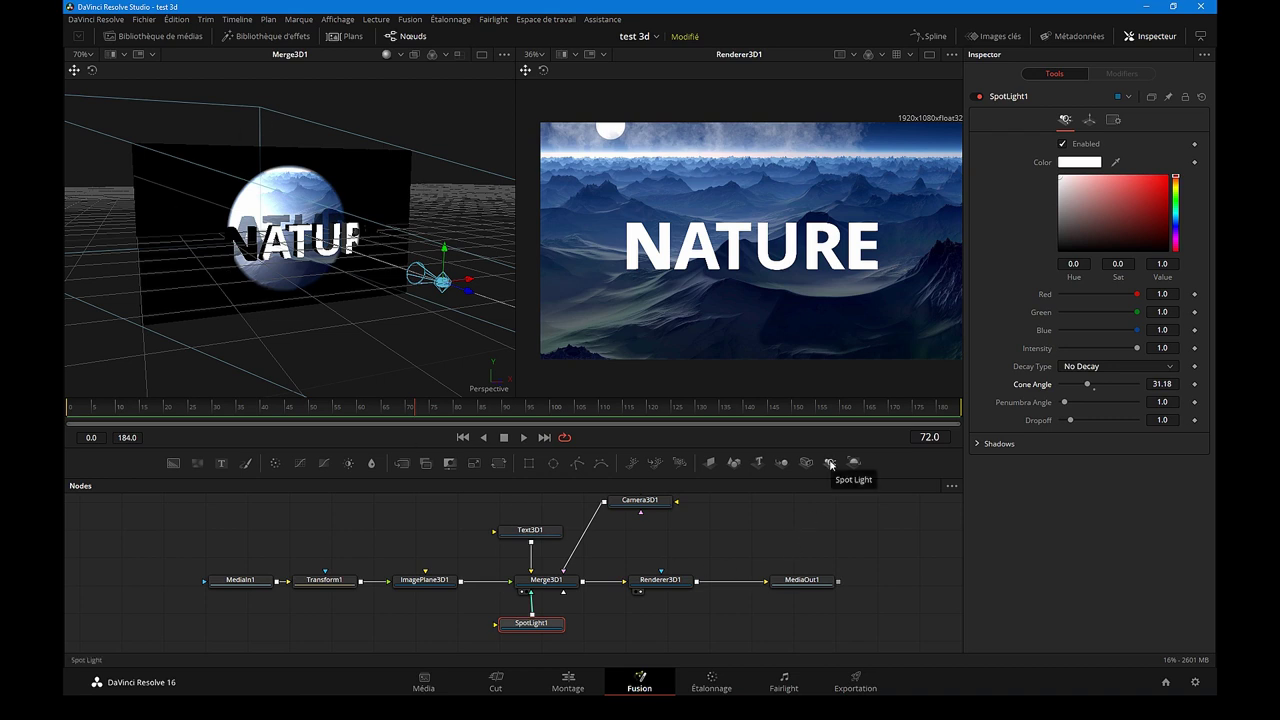
# - Add SpotLight2 to Merge3D1 and move it toward the right of the scene
pyautogui.moveTo(830, 463)
pyautogui.mouseDown()
pyautogui.moveTo(616, 625)
pyautogui.moveTo(552, 581)
pyautogui.mouseUp()
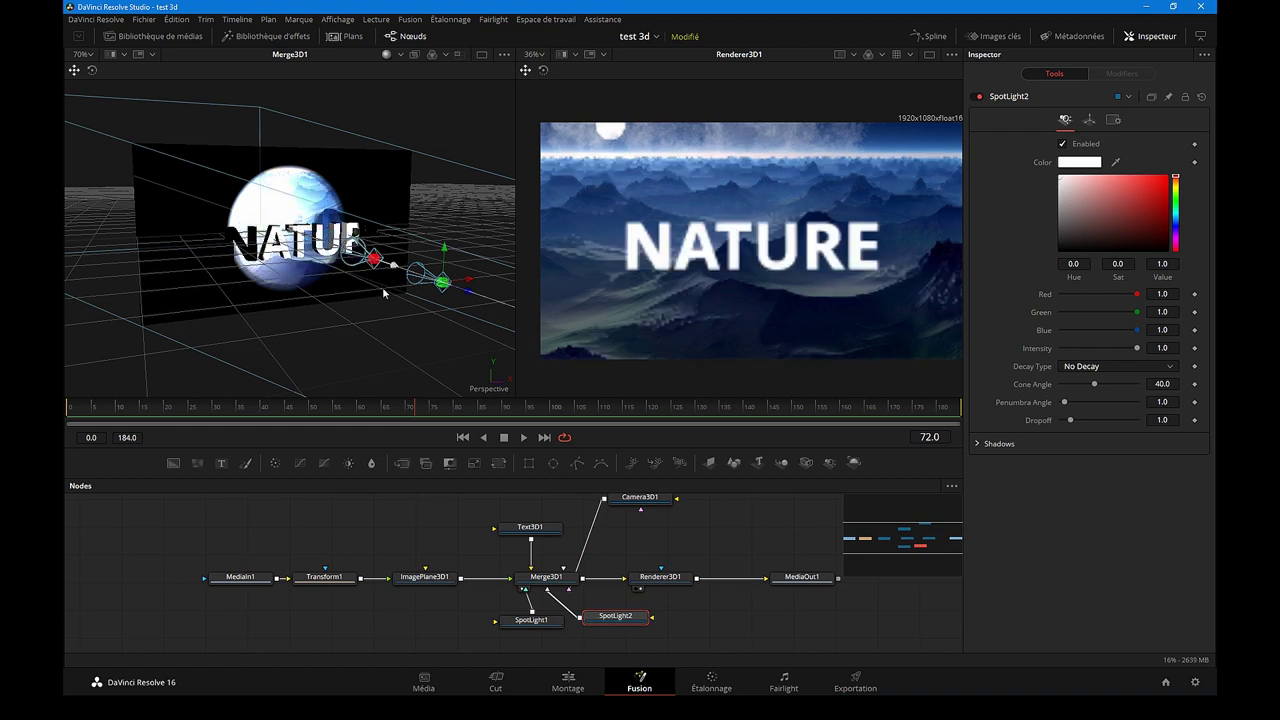
pyautogui.moveTo(382, 286); pyautogui.dragTo(535, 383)
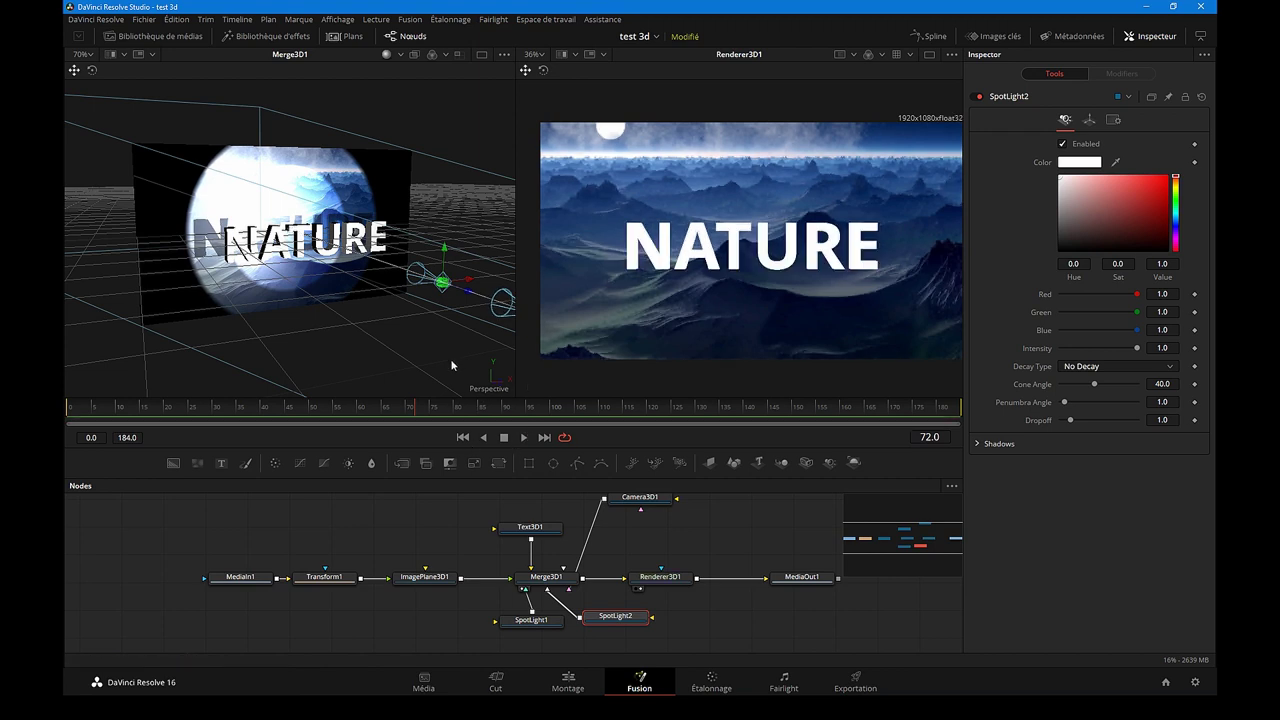
pyautogui.press('f')
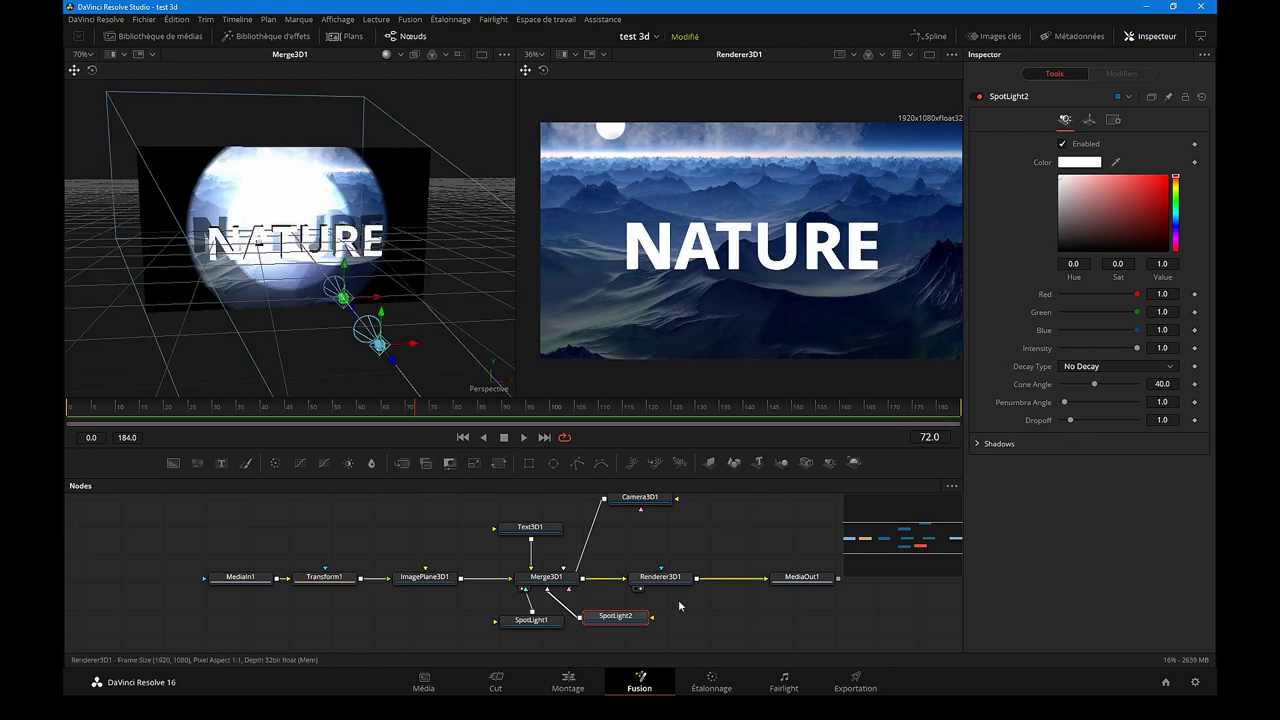
# - Tidy the spotlight nodes in the graph and widen SpotLight2's cone angle to 70.16
pyautogui.moveTo(637, 624); pyautogui.dragTo(643, 623)
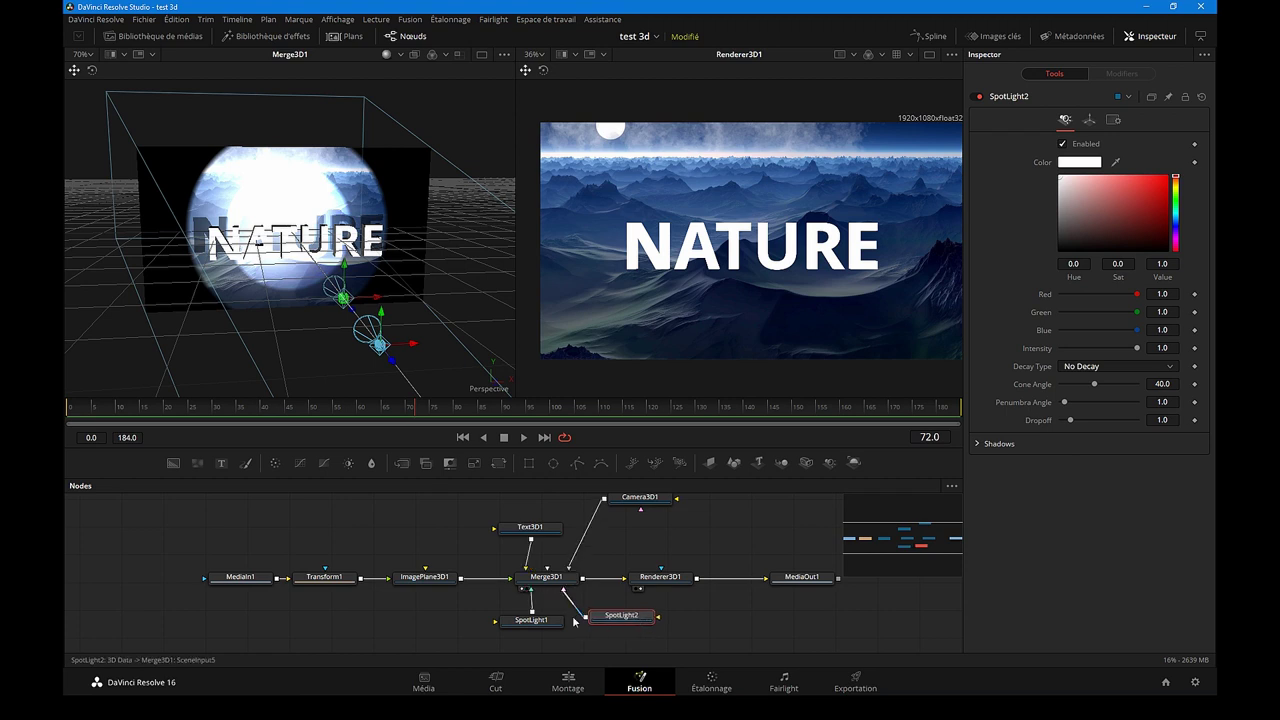
pyautogui.moveTo(549, 623); pyautogui.dragTo(526, 617)
pyautogui.moveTo(639, 621); pyautogui.dragTo(627, 623)
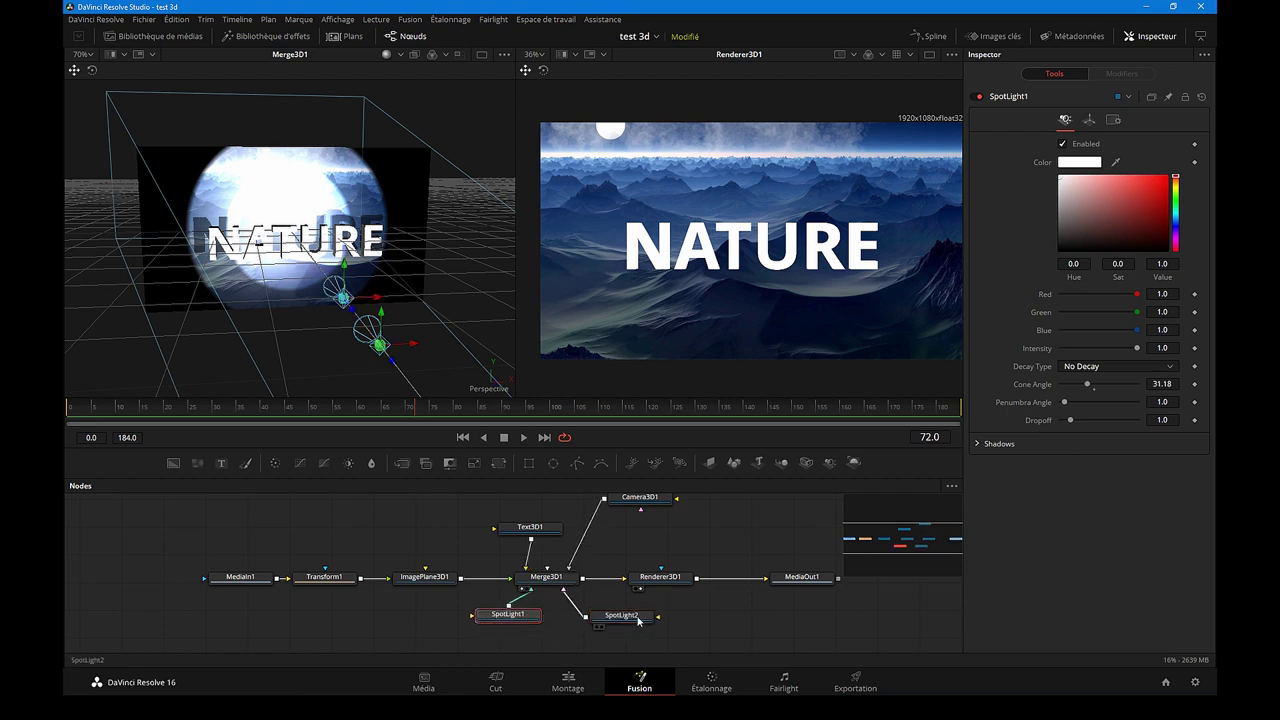
pyautogui.click(627, 621)
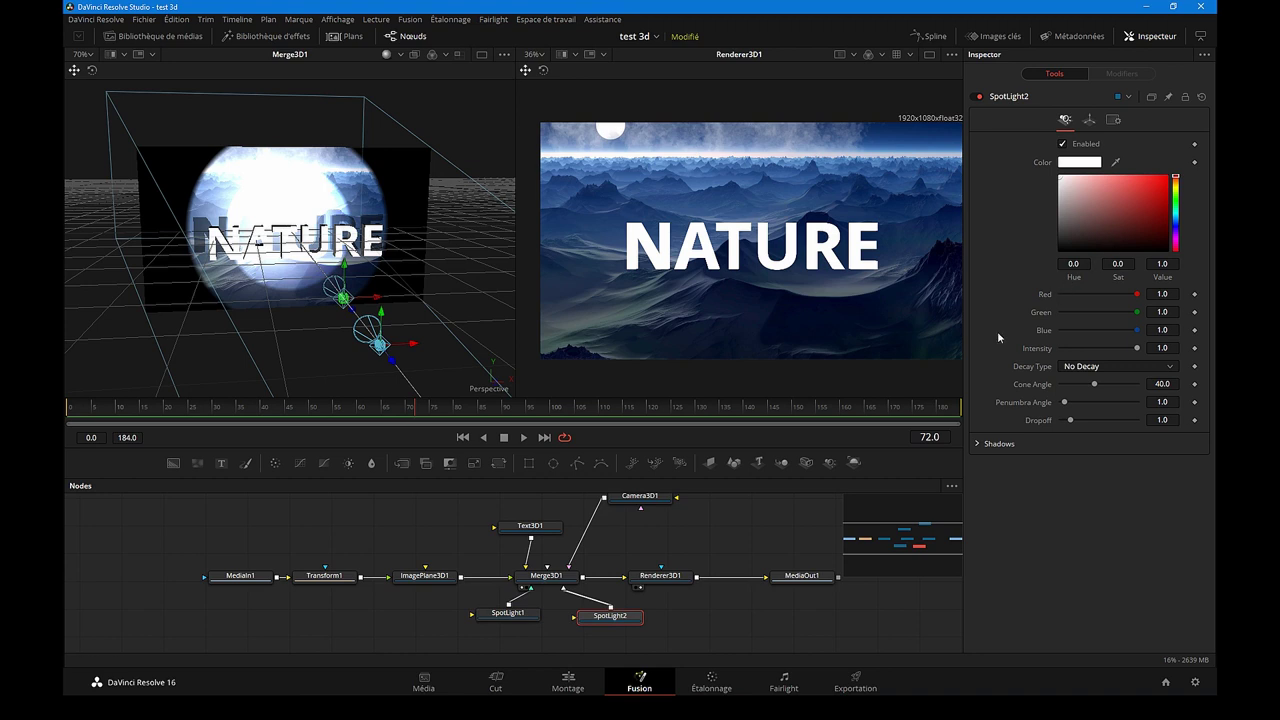
pyautogui.moveTo(1094, 384); pyautogui.dragTo(1121, 393)
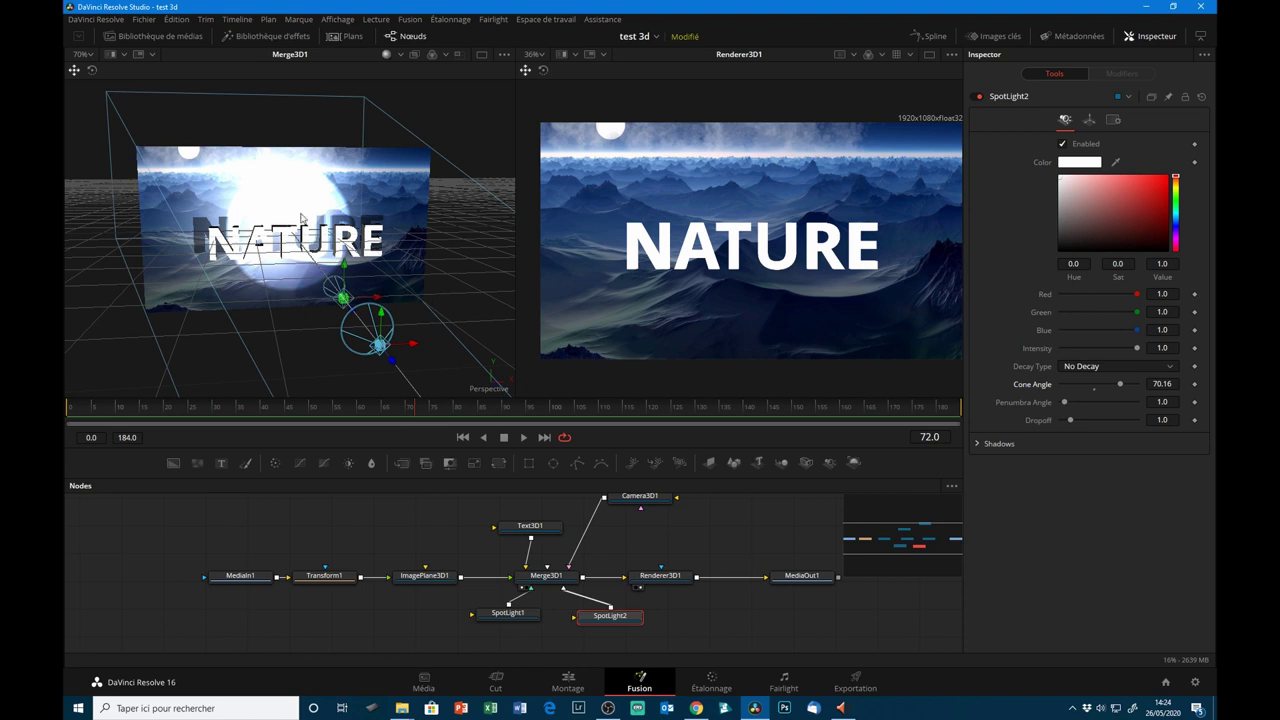
# - Enable lighting and shadows in the renderer's final render settings
pyautogui.click(663, 578)
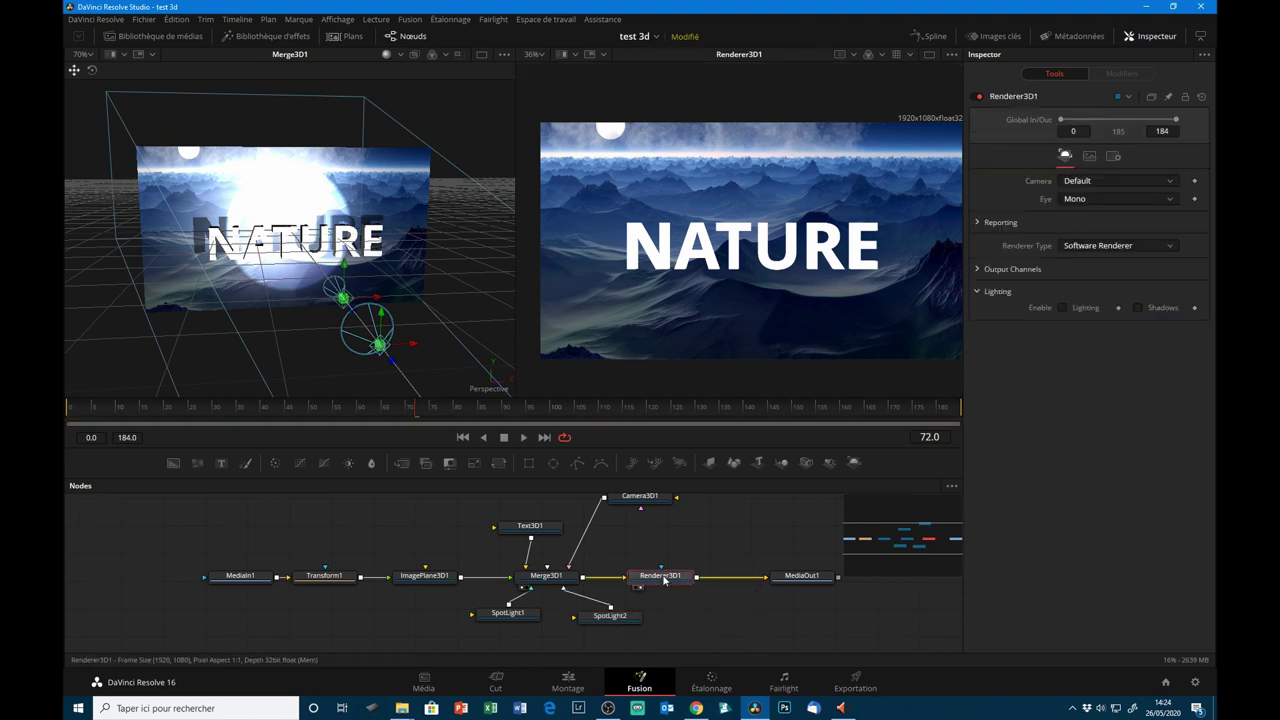
pyautogui.click(1066, 309)
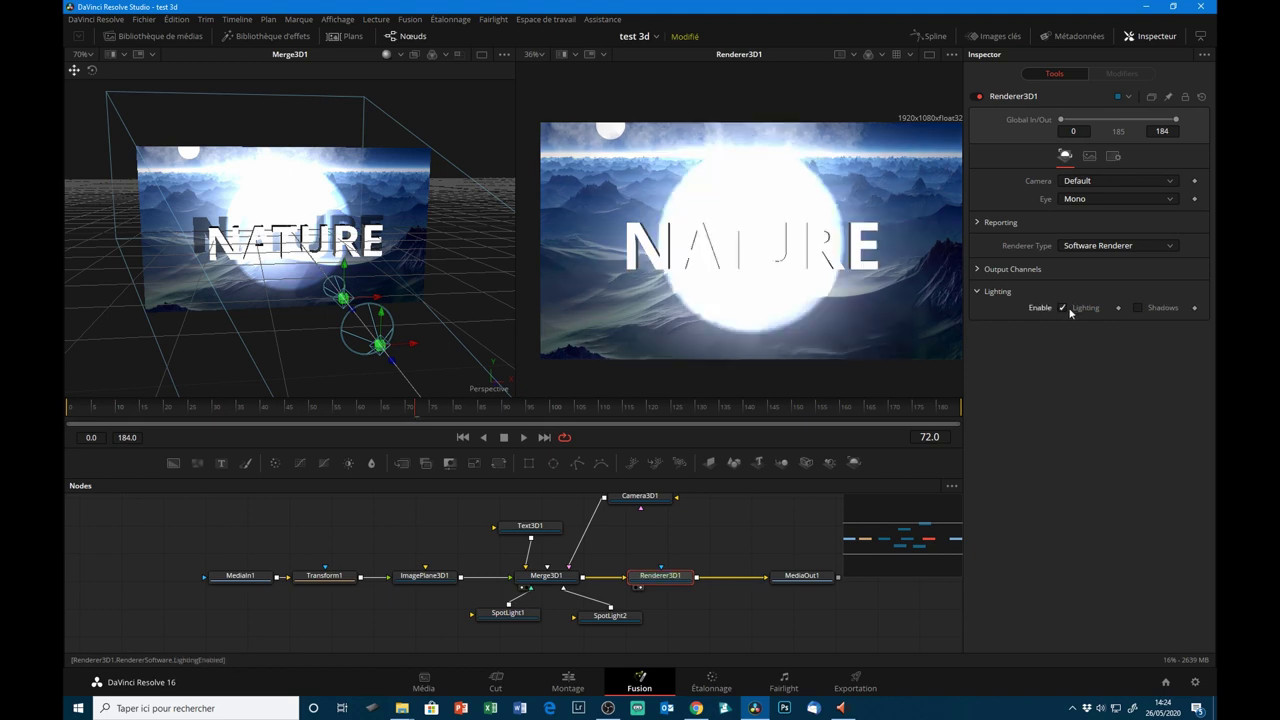
pyautogui.click(1137, 307)
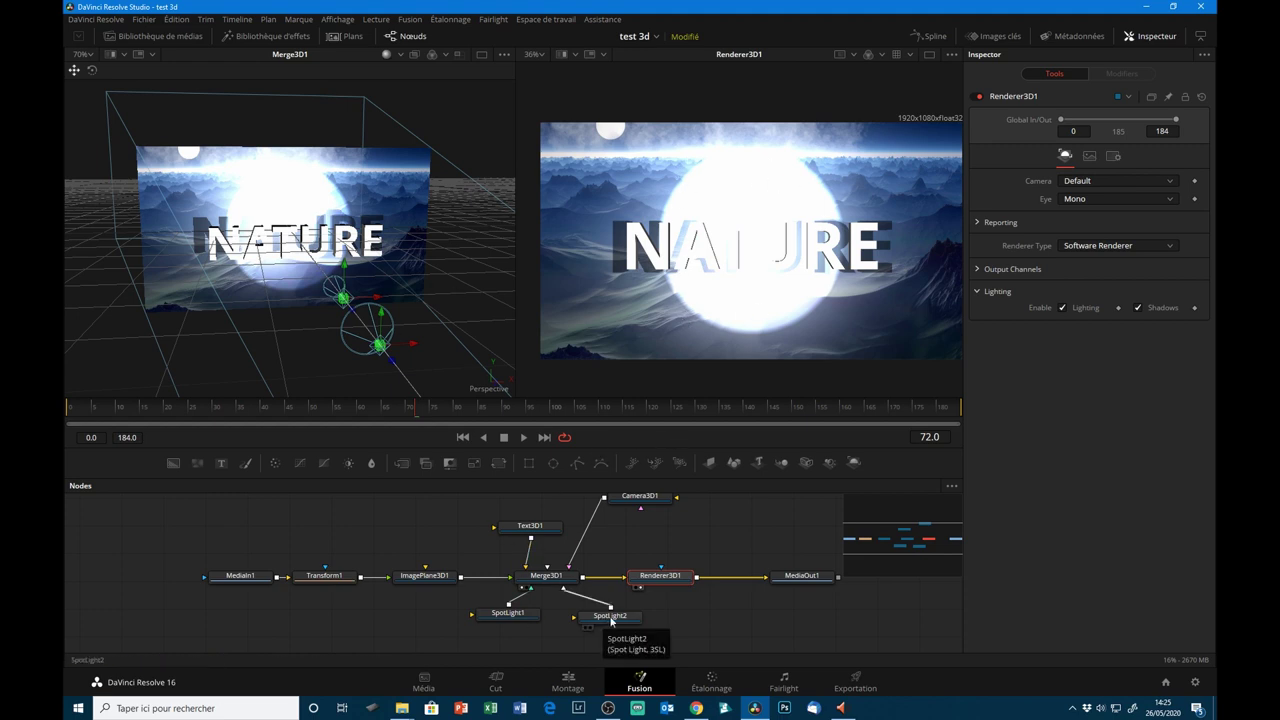
# - Dim SpotLight2's intensity to 0.732 and SpotLight1's intensity to 0.087
pyautogui.click(611, 618)
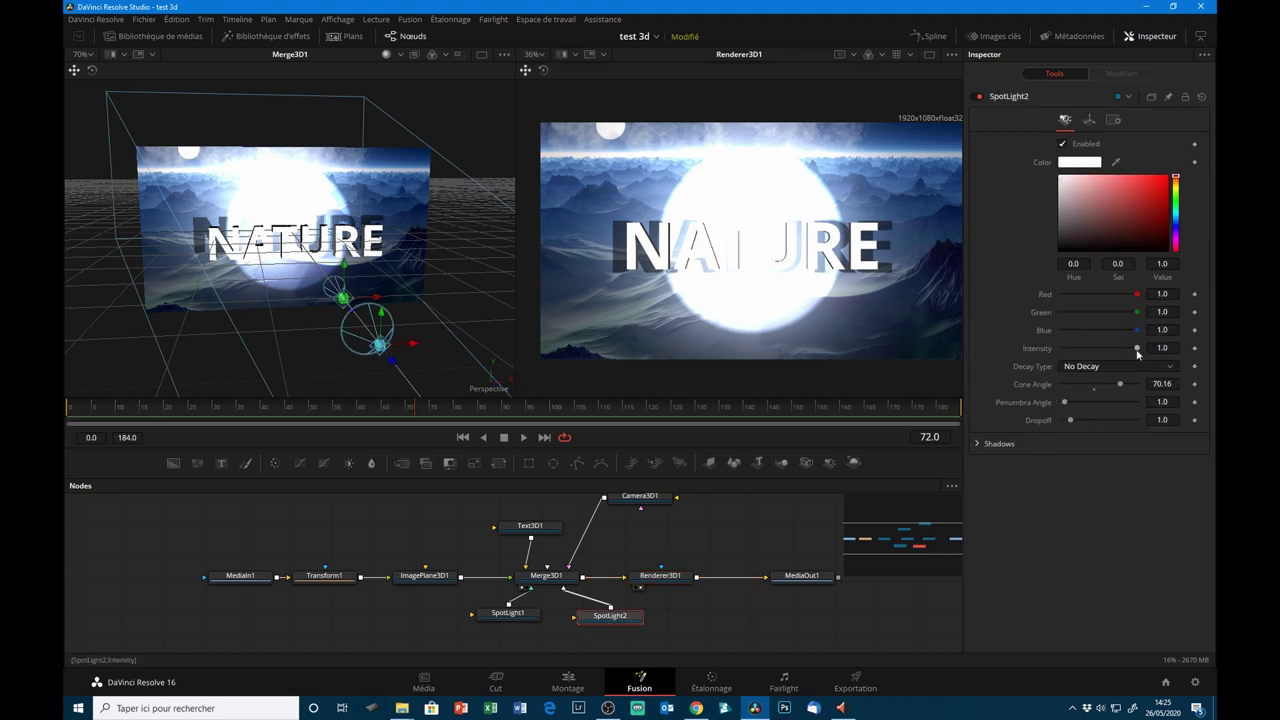
pyautogui.moveTo(1137, 350); pyautogui.dragTo(1117, 353)
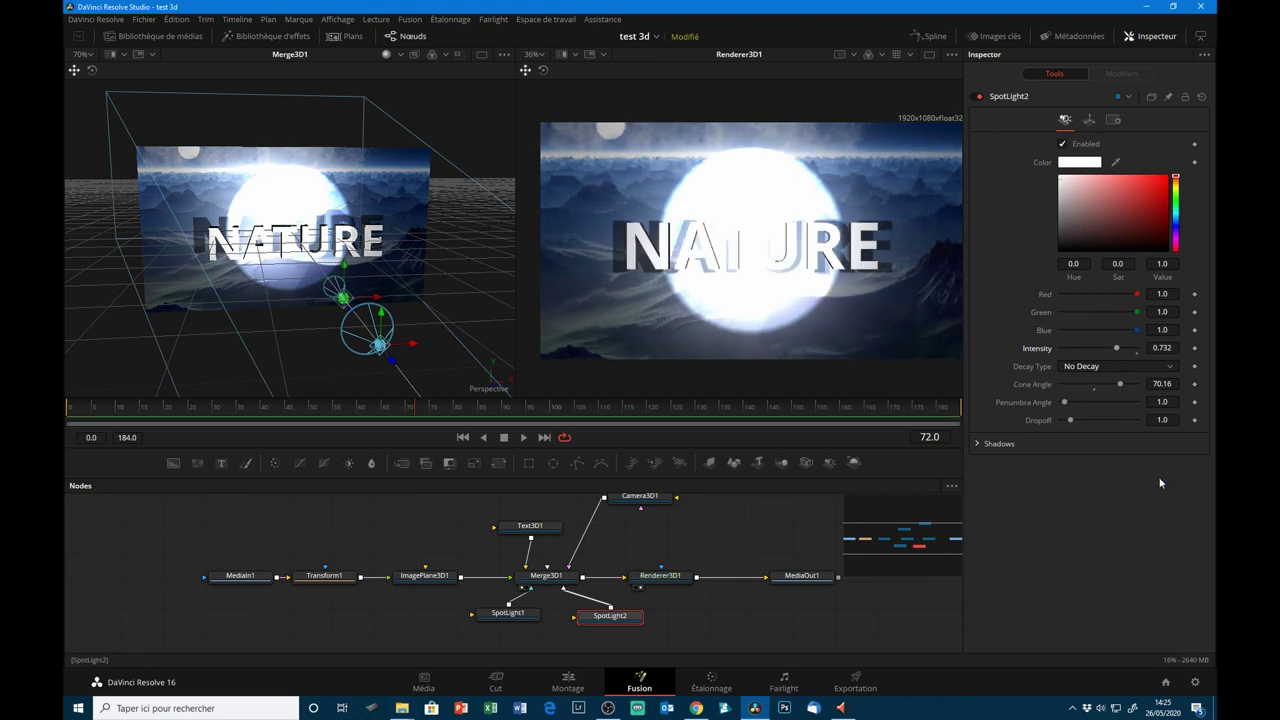
pyautogui.click(515, 613)
pyautogui.moveTo(1137, 349); pyautogui.dragTo(1067, 342)
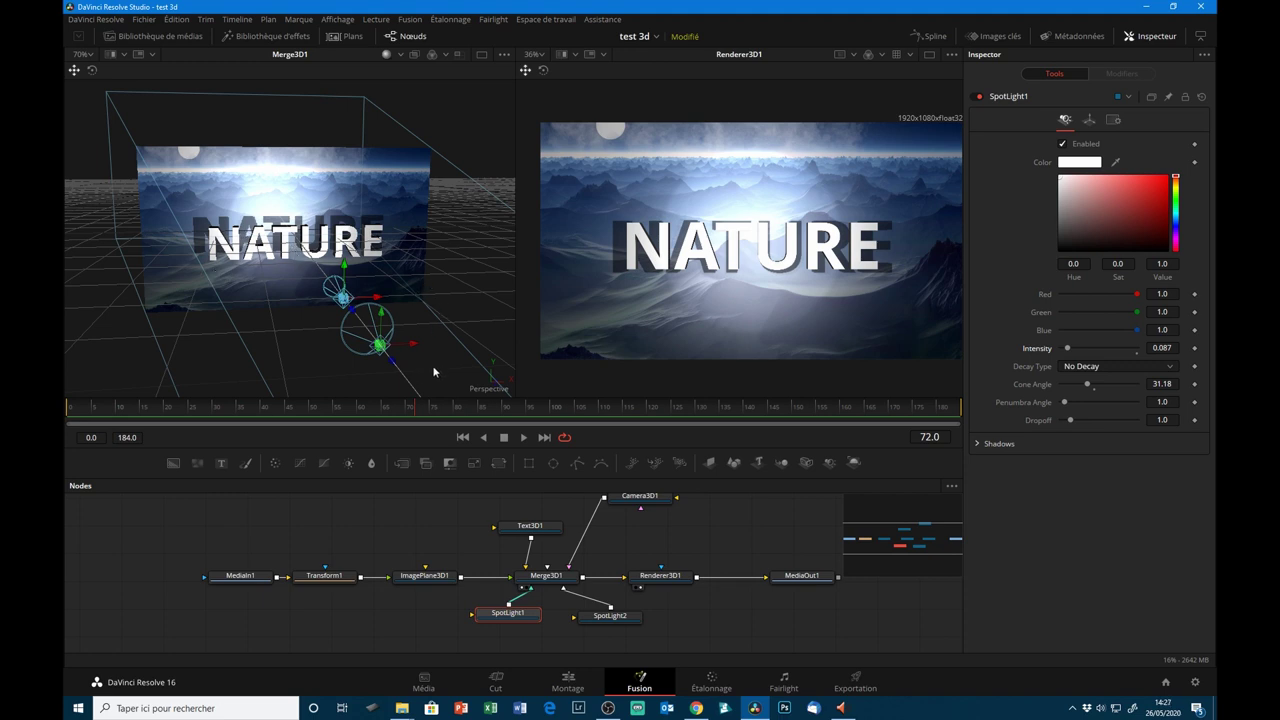
pyautogui.click(616, 620)
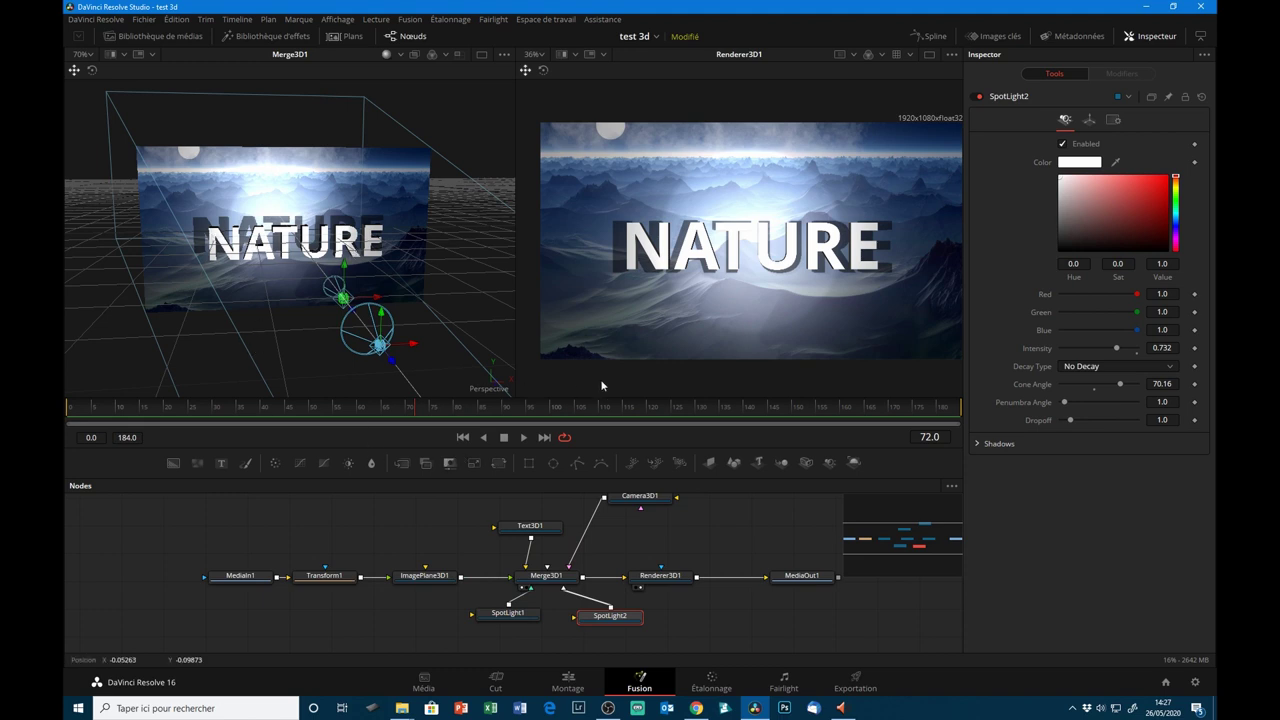
# - Move SpotLight2 to X -0.33571, left of NATURE, and enable Use Target
pyautogui.click(1089, 121)
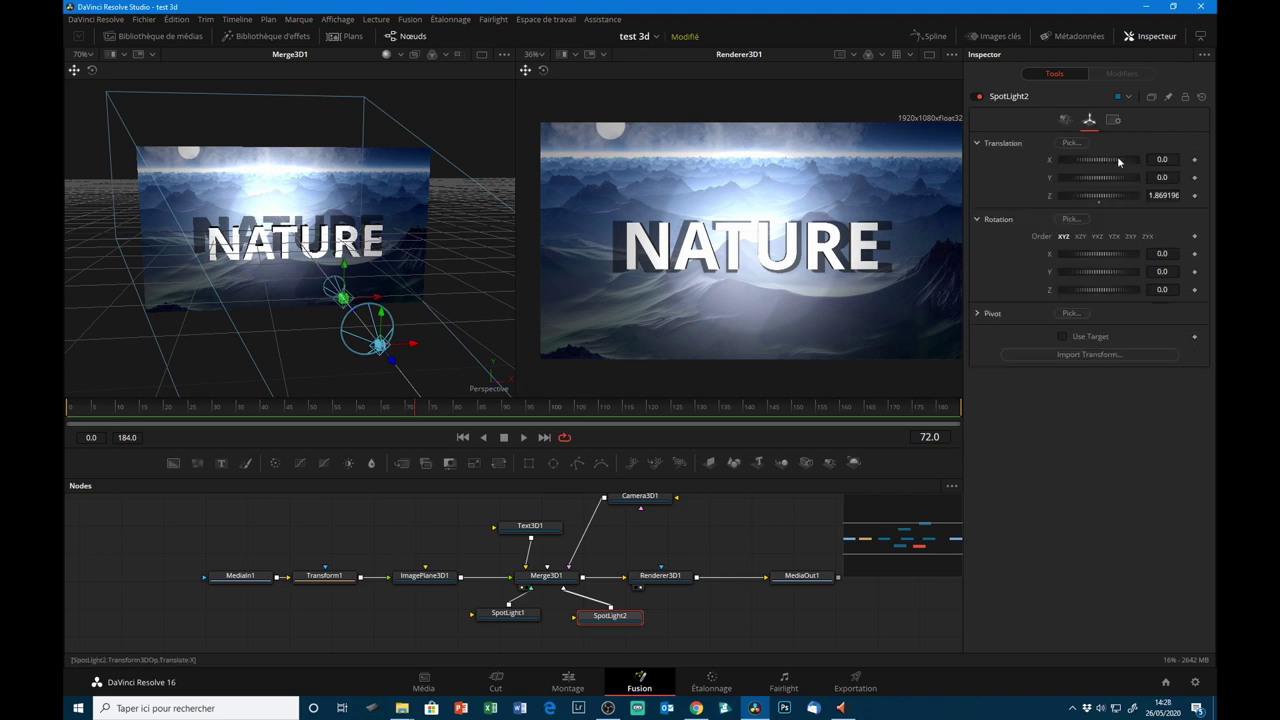
pyautogui.moveTo(1119, 158); pyautogui.dragTo(1112, 163)
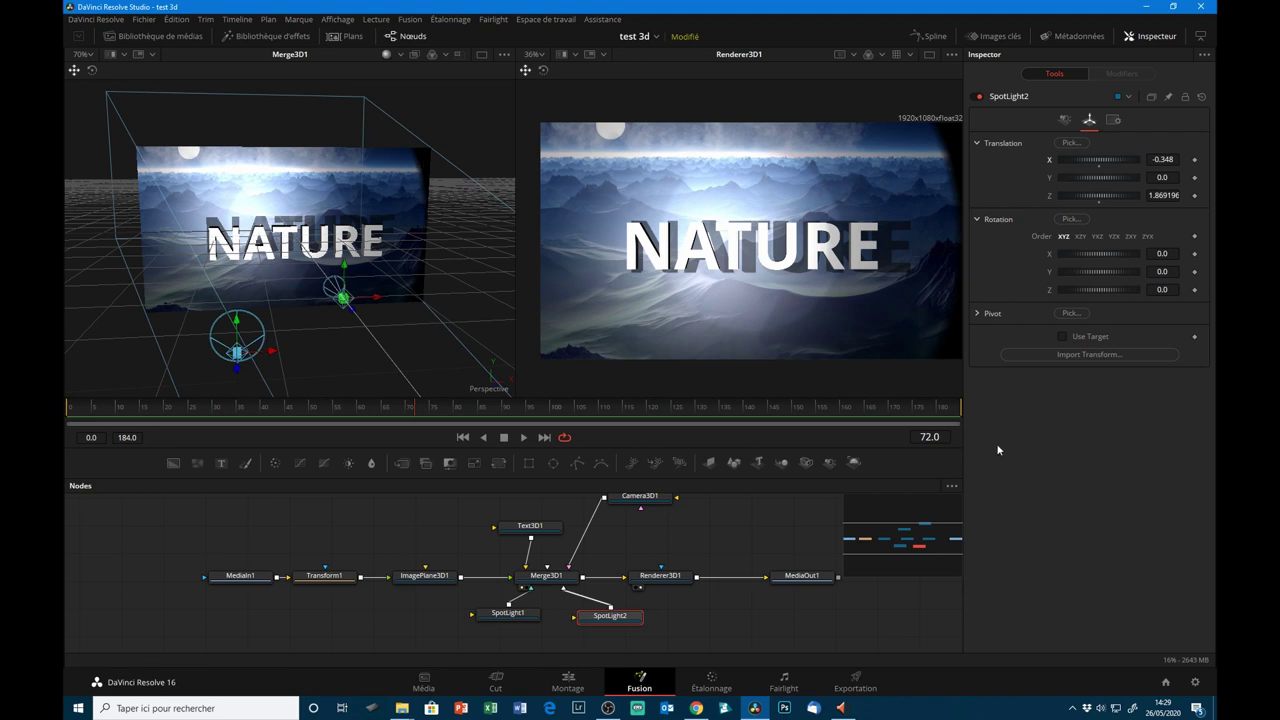
pyautogui.click(1063, 337)
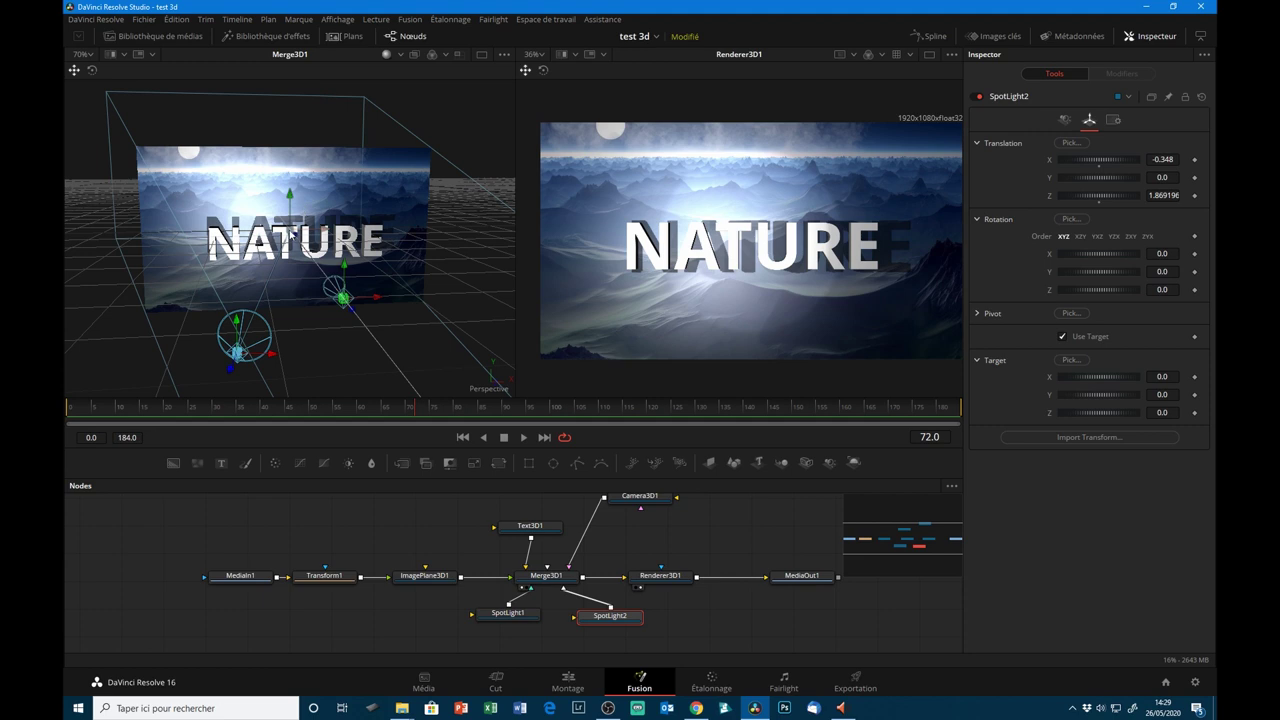
pyautogui.click(271, 356)
pyautogui.moveTo(271, 356)
pyautogui.mouseDown()
pyautogui.moveTo(410, 348)
pyautogui.moveTo(562, 315)
pyautogui.mouseUp()
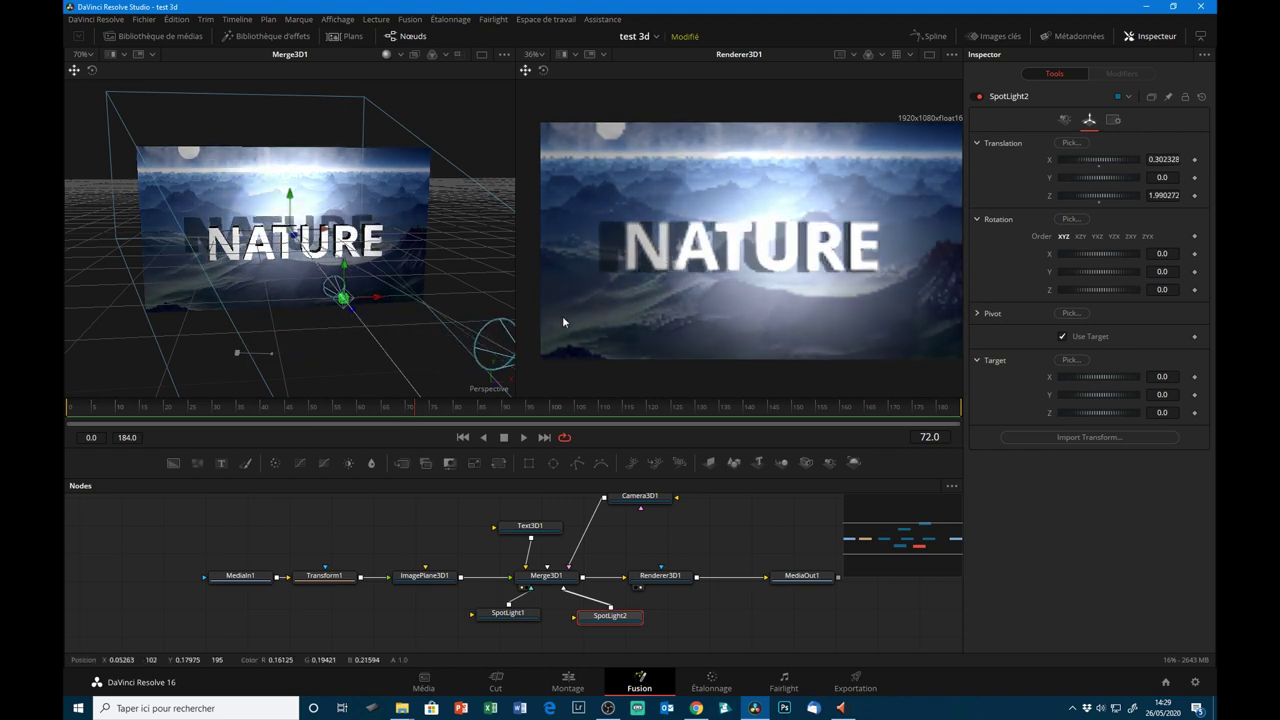
pyautogui.moveTo(562, 315); pyautogui.dragTo(275, 355)
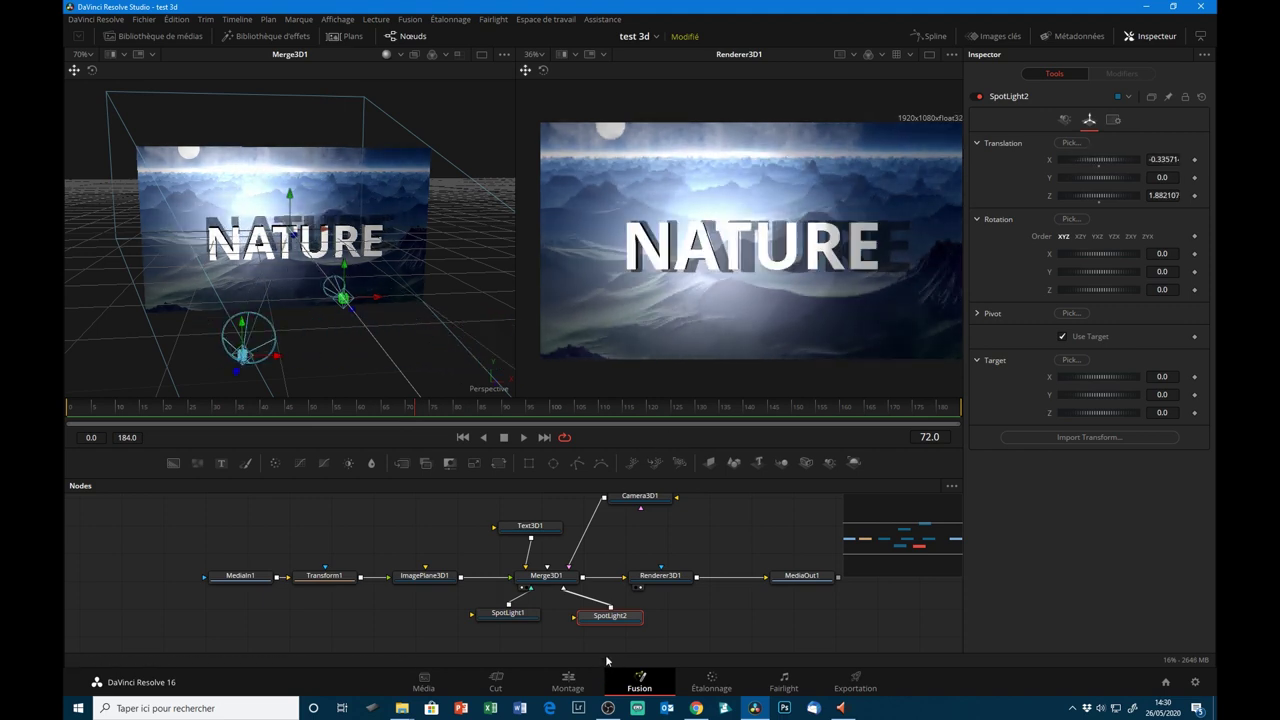
# - Try SpotLight2's shadow density 0.205 and shadow map sizes, then disable its shadows
pyautogui.click(1065, 120)
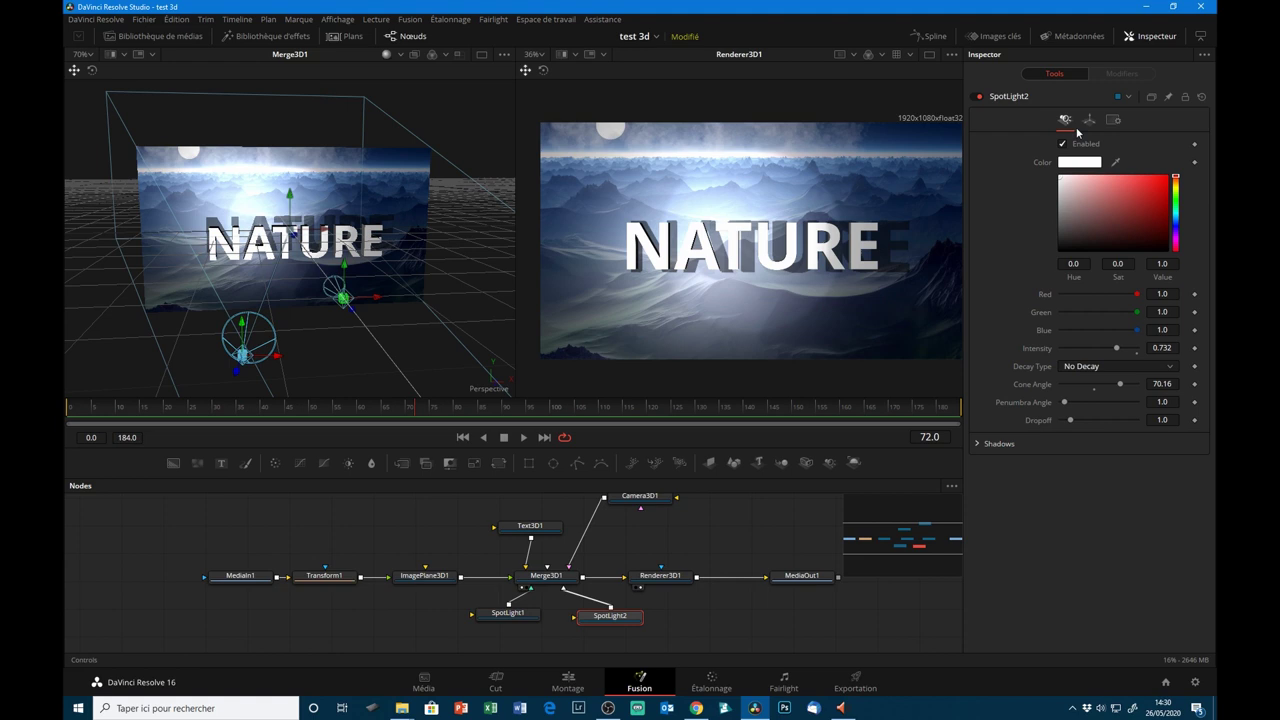
pyautogui.click(977, 444)
pyautogui.scroll(-2, 1063, 392)
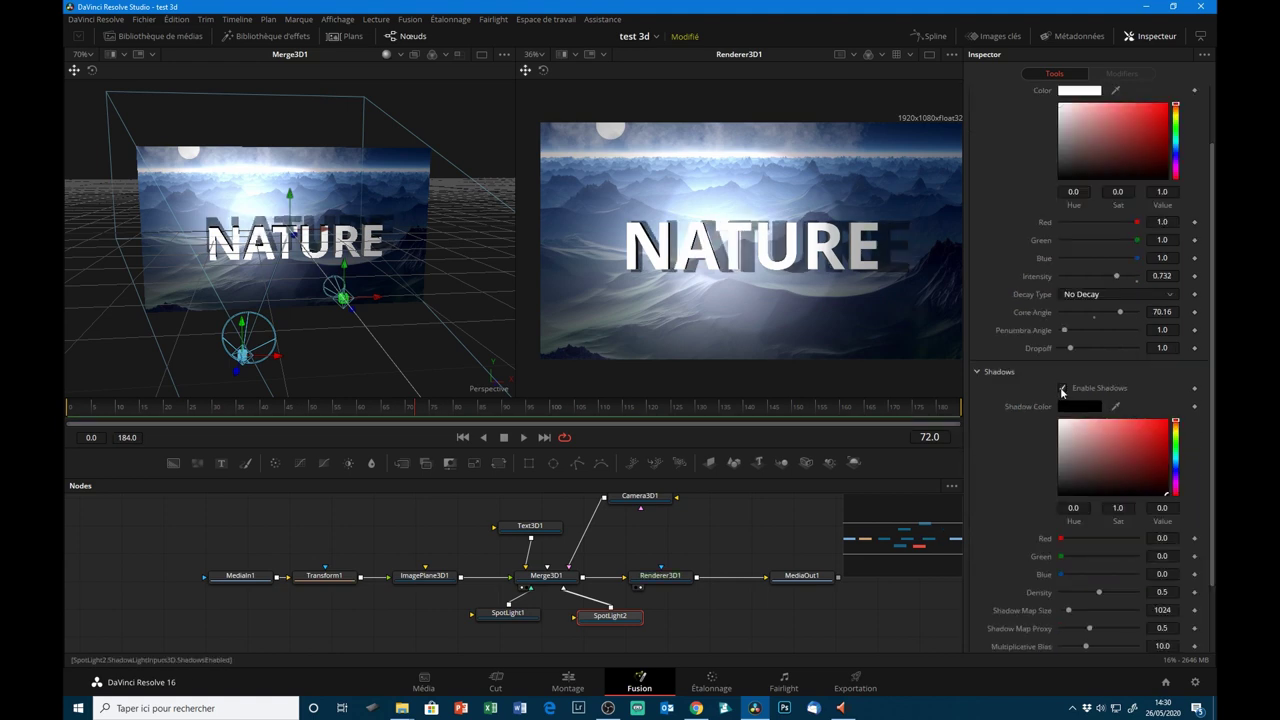
pyautogui.moveTo(1099, 592); pyautogui.dragTo(1079, 596)
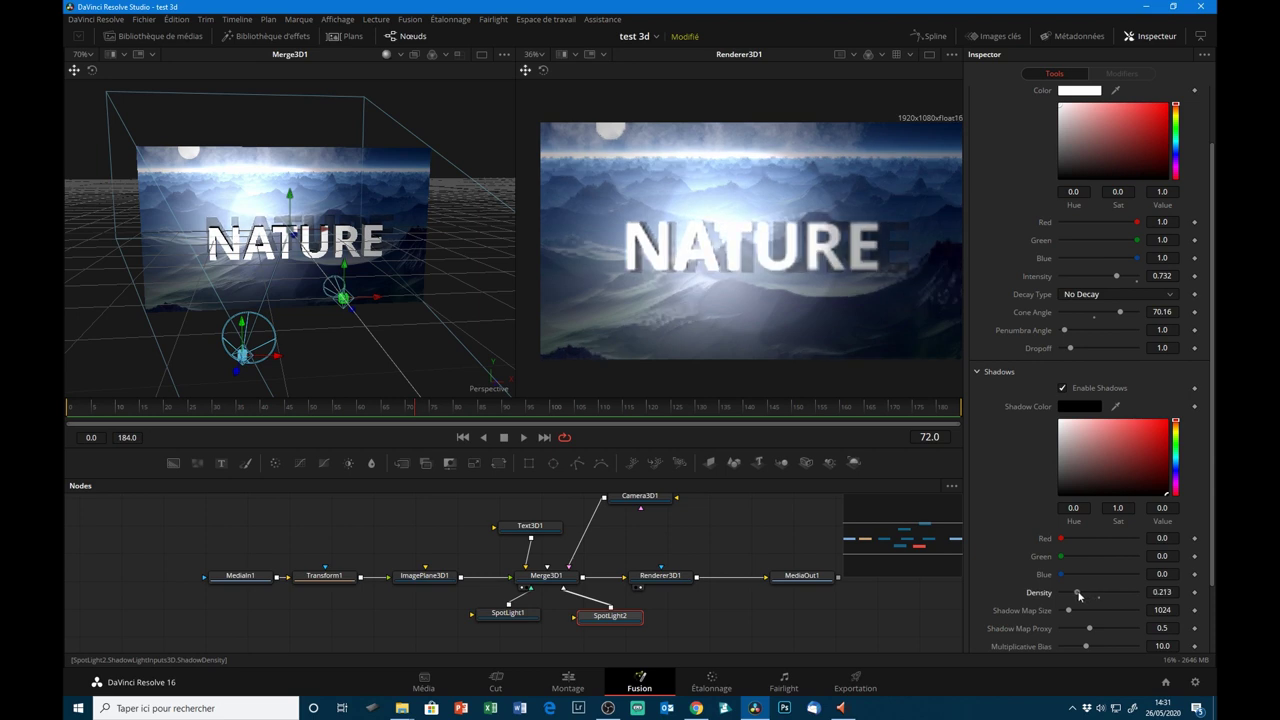
pyautogui.moveTo(1079, 597); pyautogui.dragTo(1076, 597)
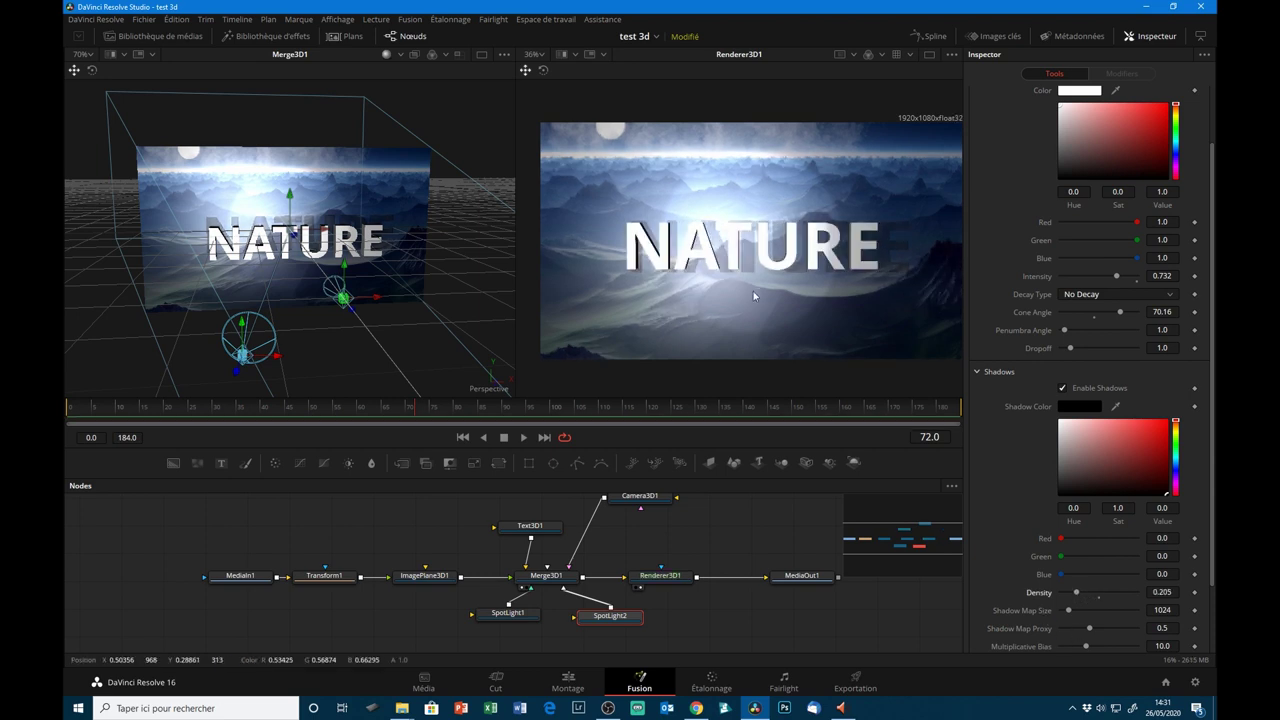
pyautogui.scroll(5, 753, 291)
pyautogui.scroll(3, 753, 291)
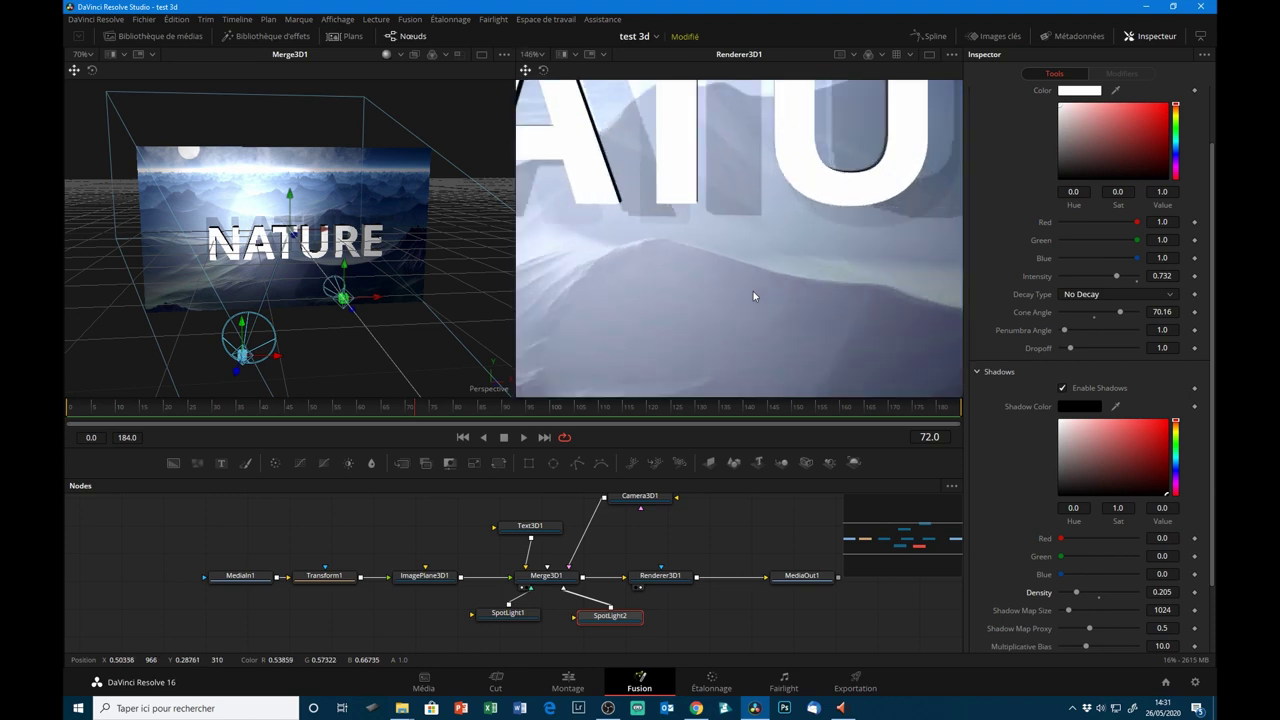
pyautogui.scroll(-2, 753, 291)
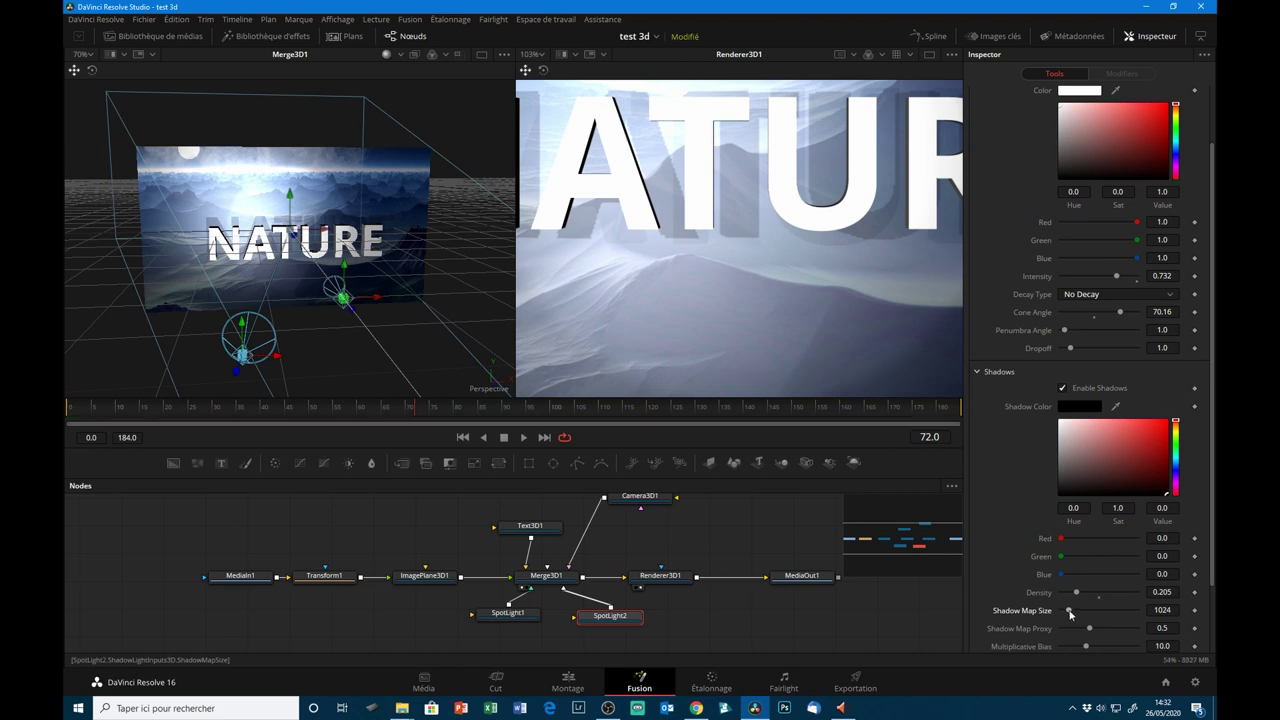
pyautogui.moveTo(1070, 614); pyautogui.dragTo(1136, 610)
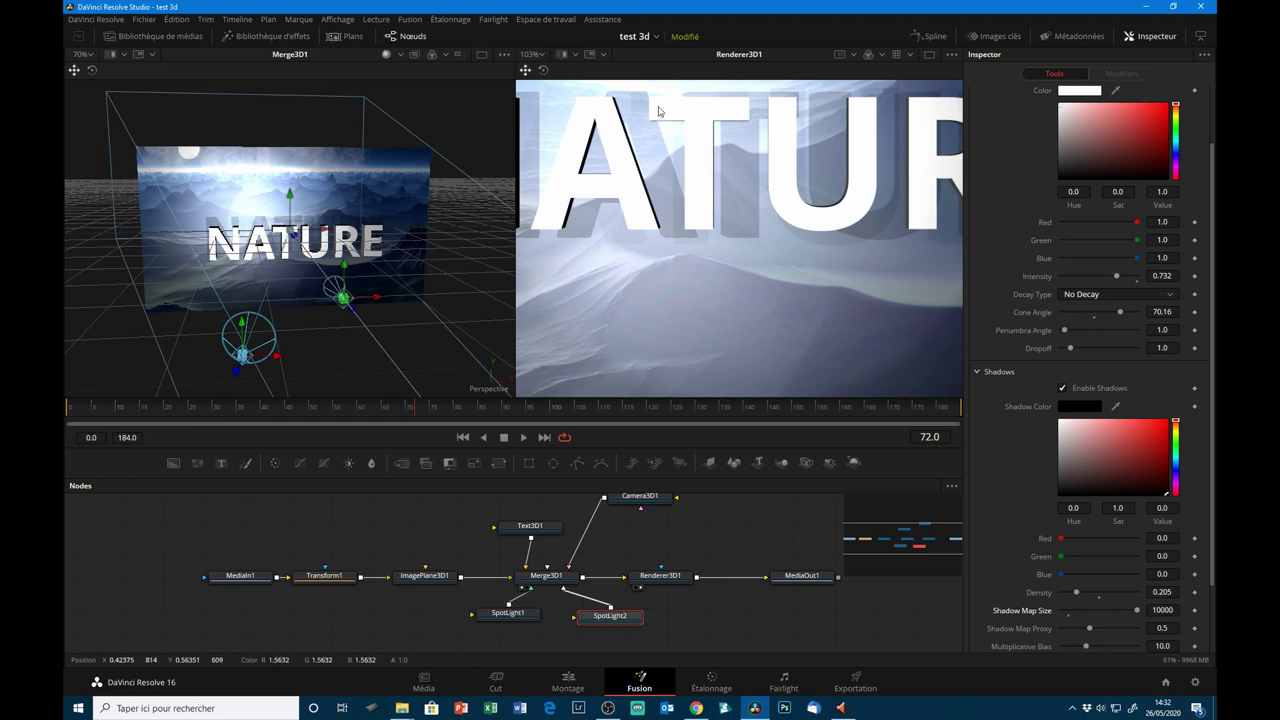
pyautogui.moveTo(1136, 610); pyautogui.dragTo(1088, 617)
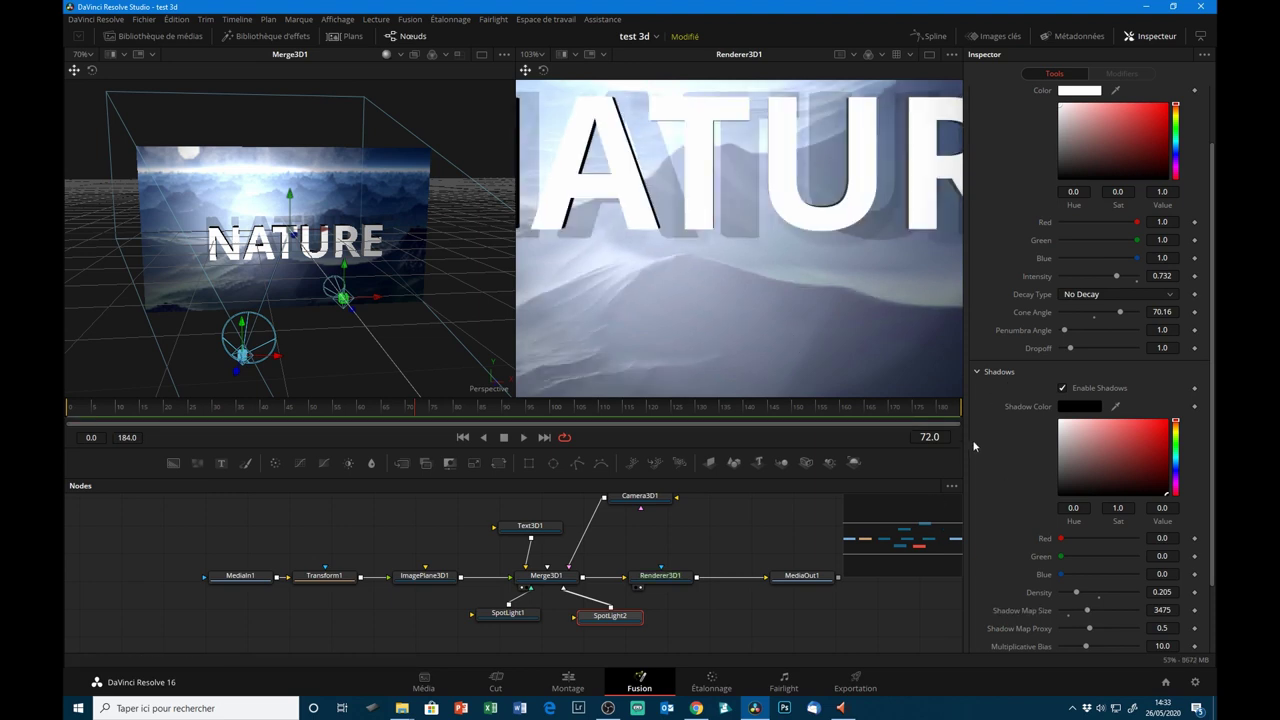
pyautogui.click(1062, 388)
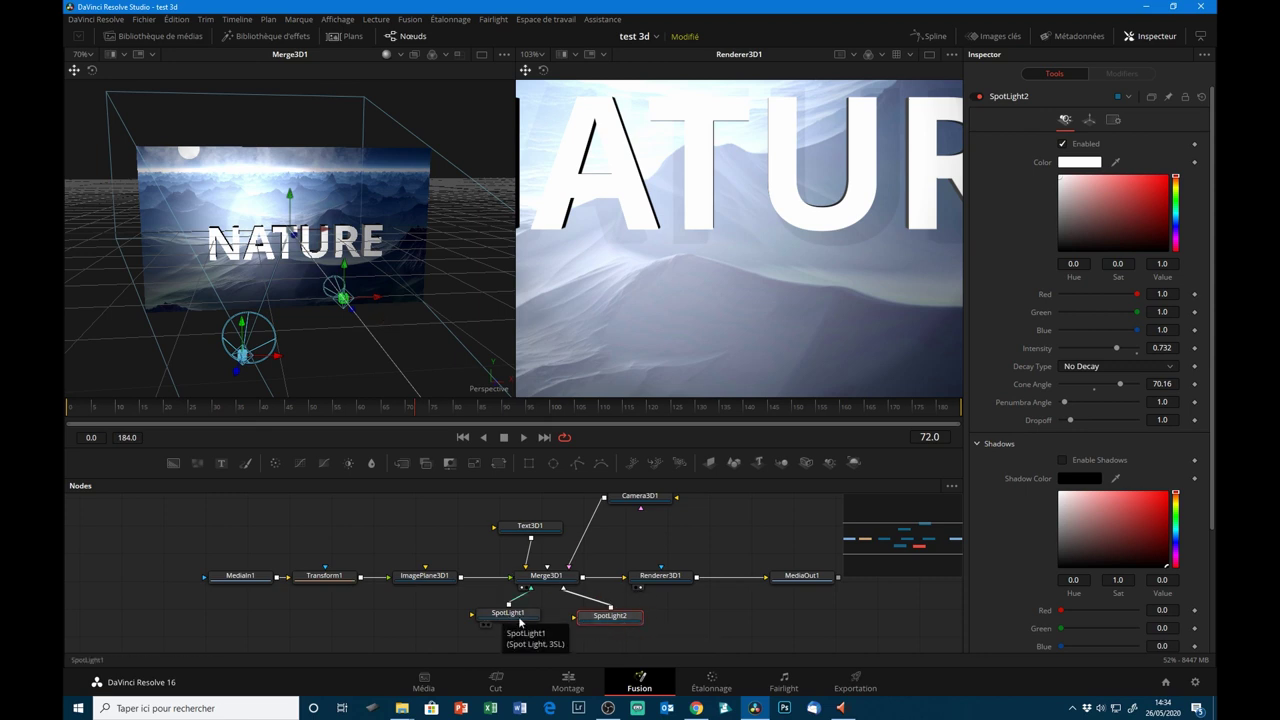
# - Enable SpotLight1's shadows at 0.795 density and shift the light slightly left
pyautogui.click(518, 617)
pyautogui.click(1066, 120)
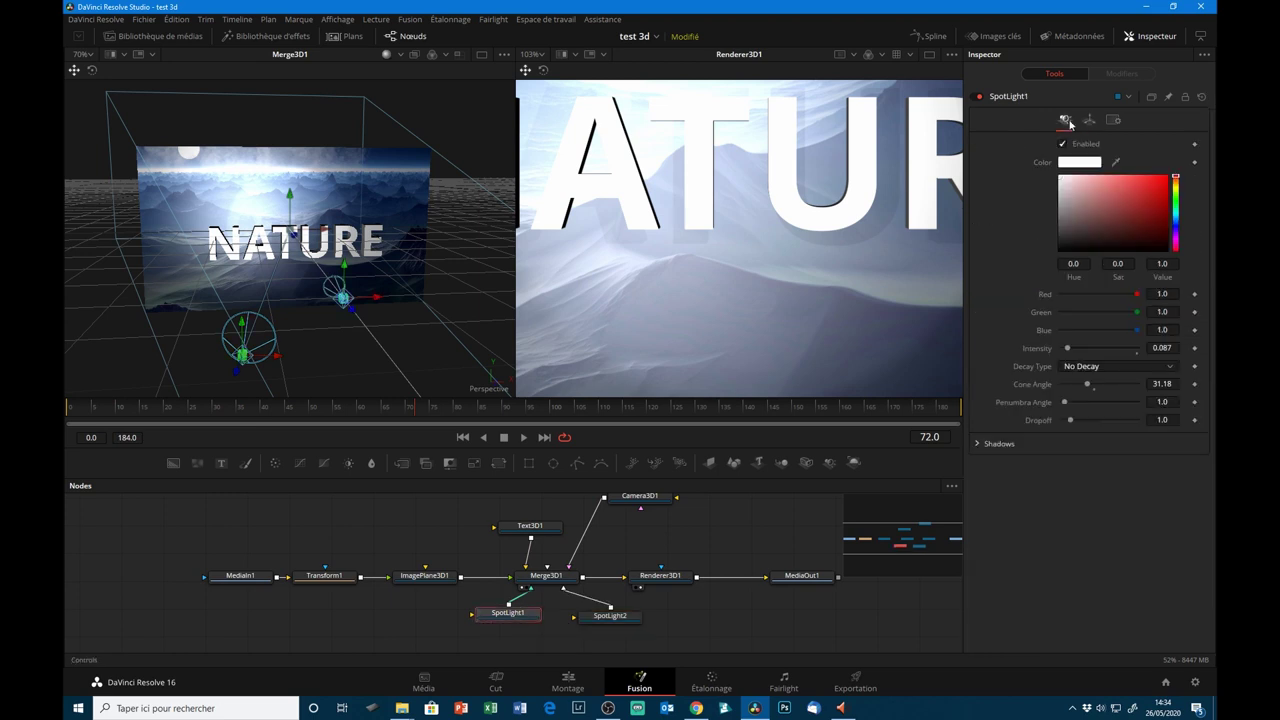
pyautogui.click(977, 443)
pyautogui.click(1063, 460)
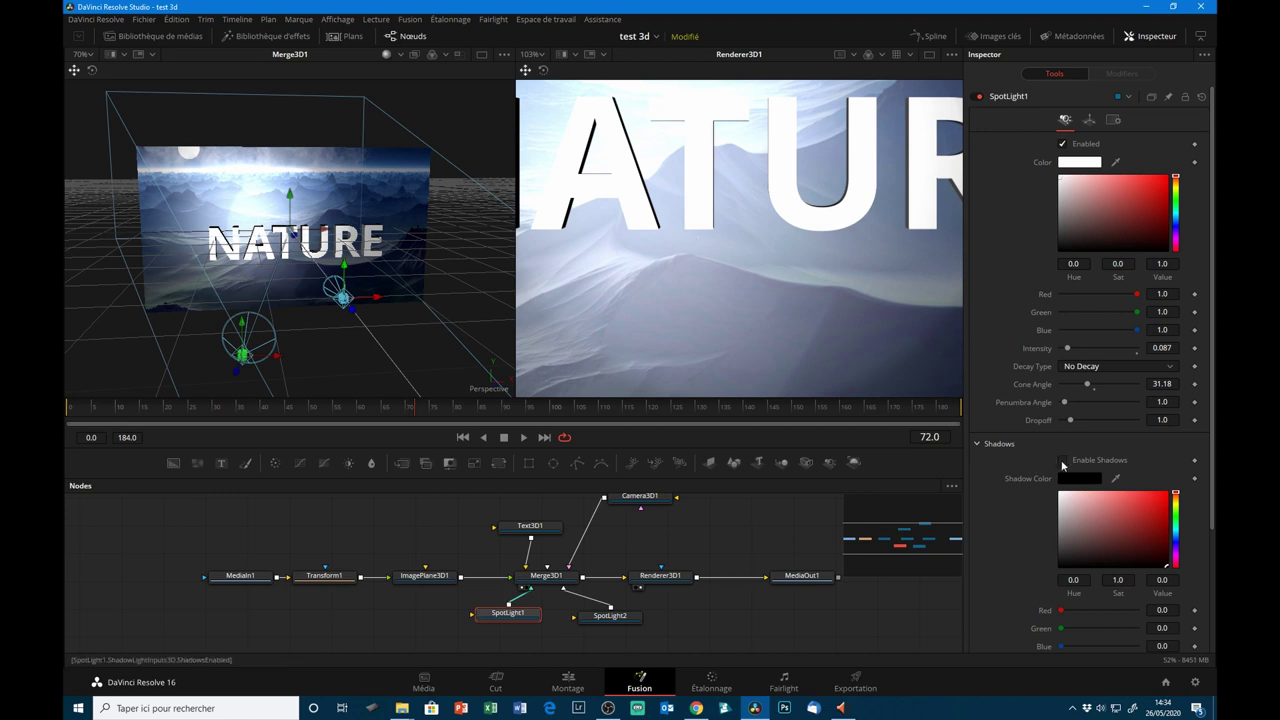
pyautogui.scroll(-3, 1026, 531)
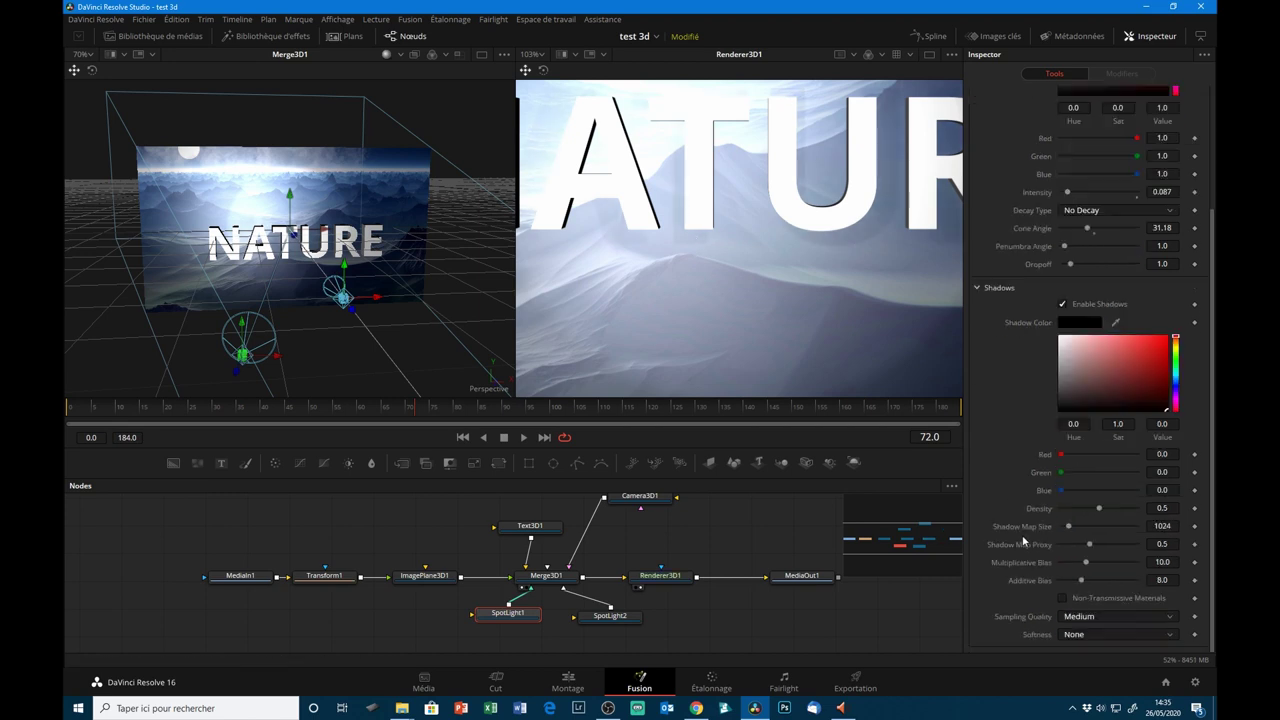
pyautogui.moveTo(1137, 509); pyautogui.dragTo(1123, 509)
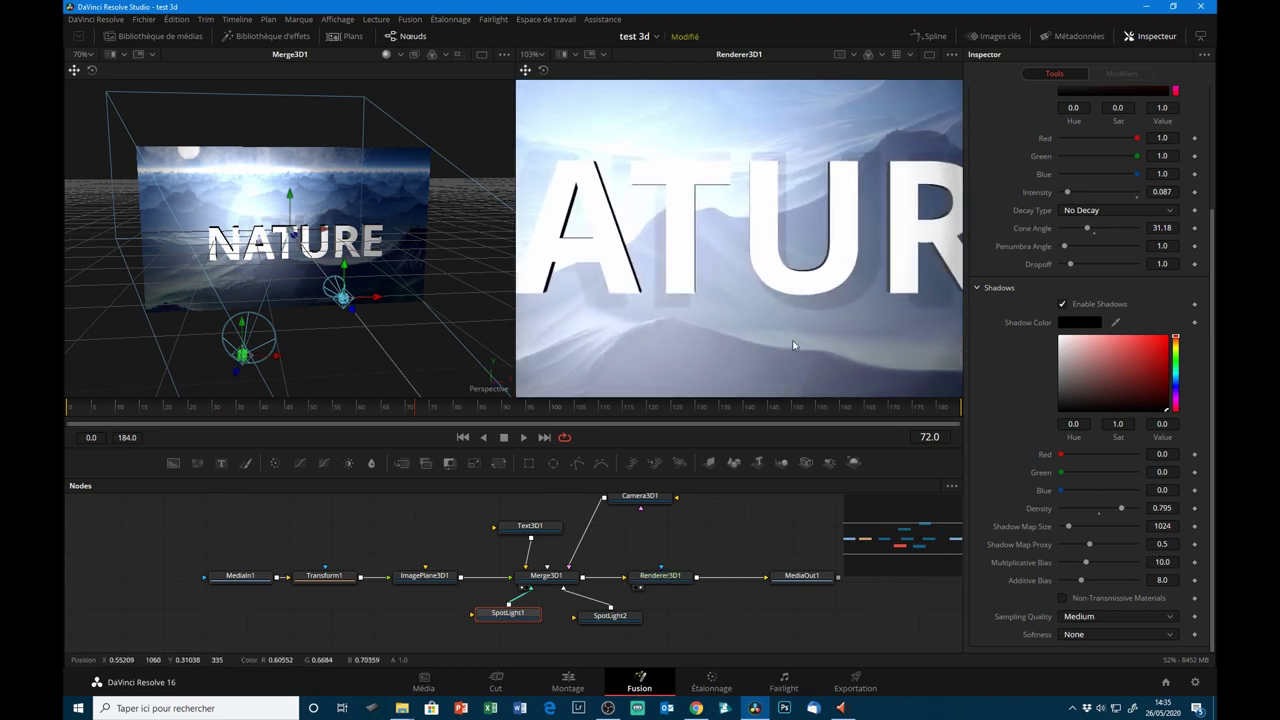
pyautogui.moveTo(369, 302); pyautogui.dragTo(299, 298)
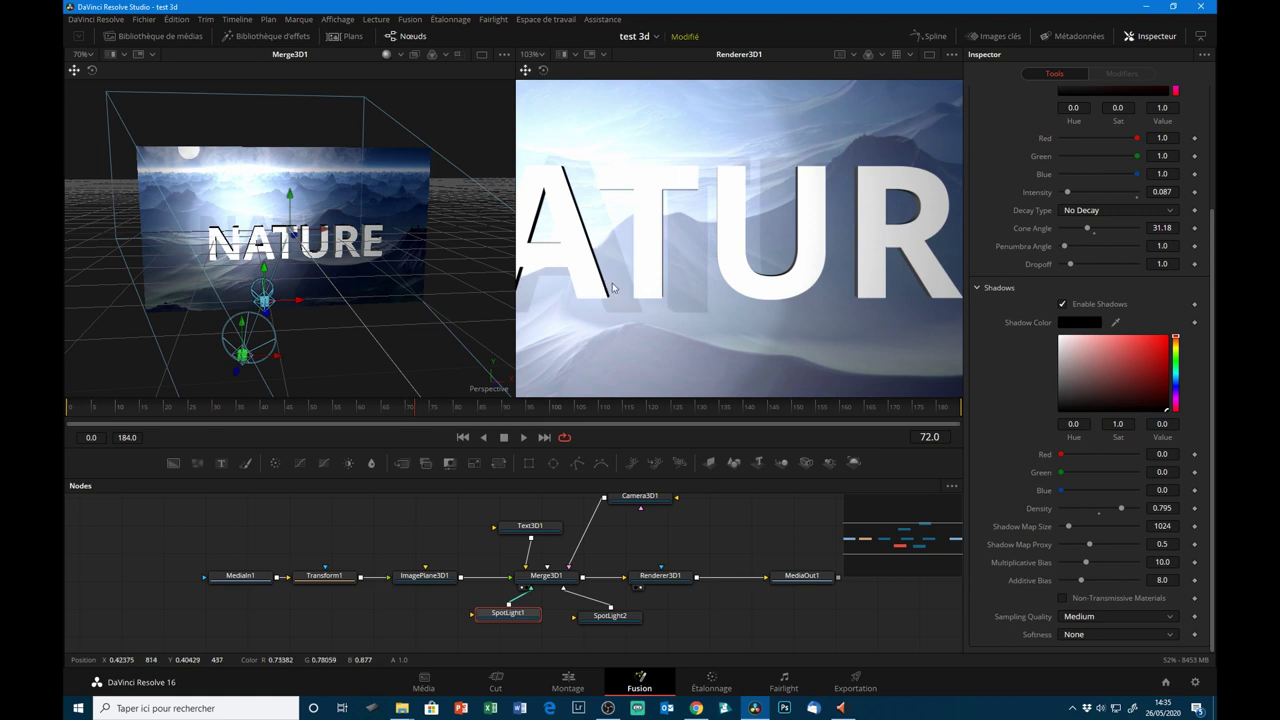
pyautogui.hotkey('ctrl', 'f')
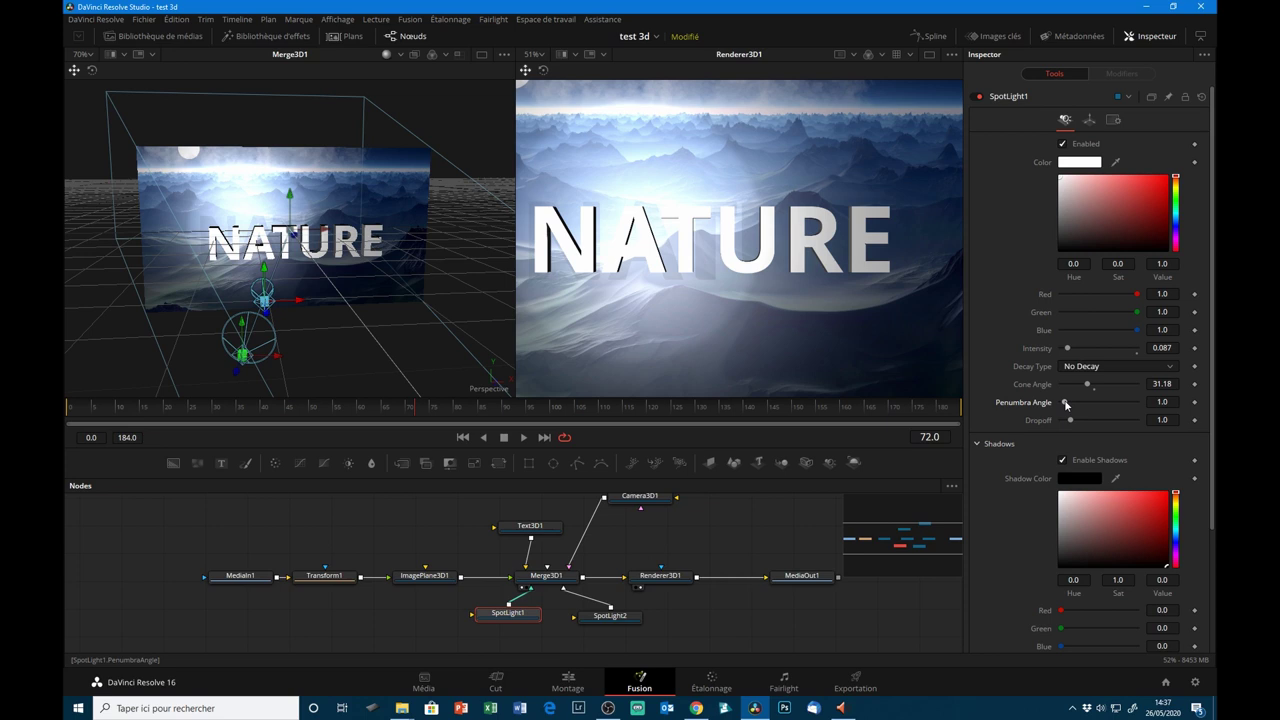
# - Set SpotLight1's Penumbra Angle to 11.81, Intensity to 0.008 and Cone Angle to 9.92
pyautogui.moveTo(1067, 403); pyautogui.dragTo(1106, 402)
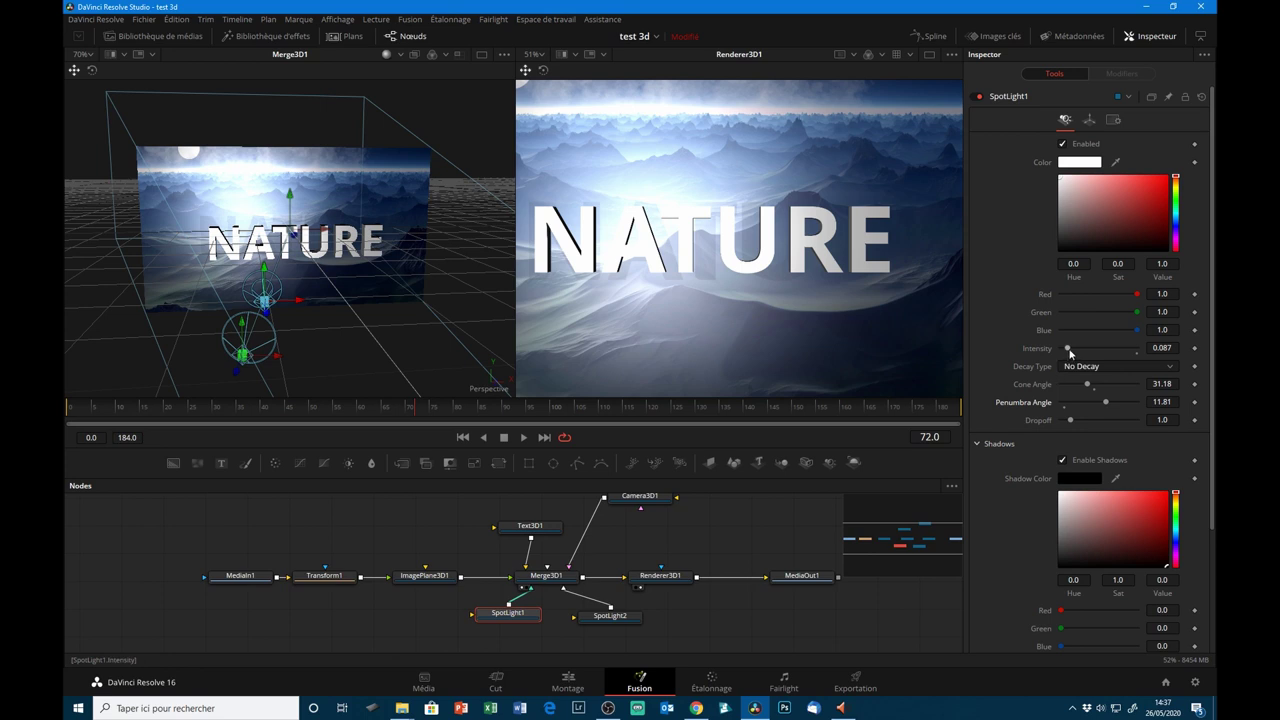
pyautogui.moveTo(1069, 352); pyautogui.dragTo(1064, 352)
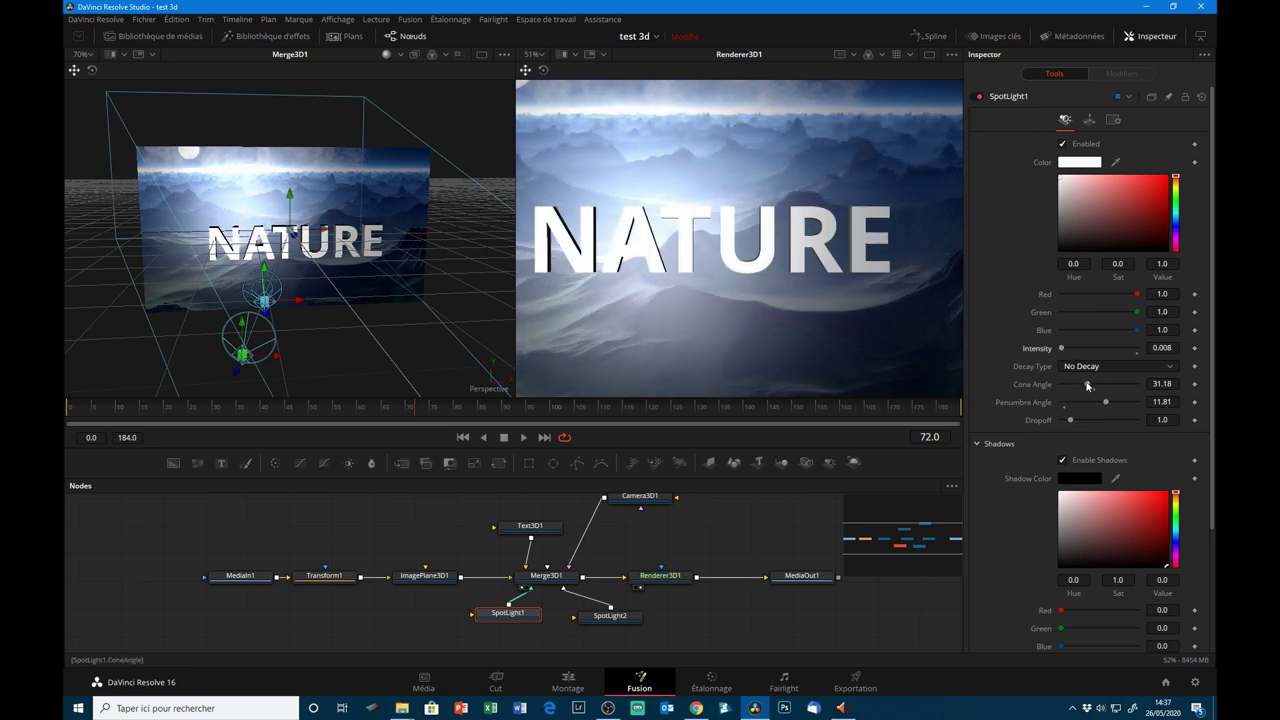
pyautogui.moveTo(1087, 384); pyautogui.dragTo(1069, 384)
pyautogui.scroll(-2, 736, 316)
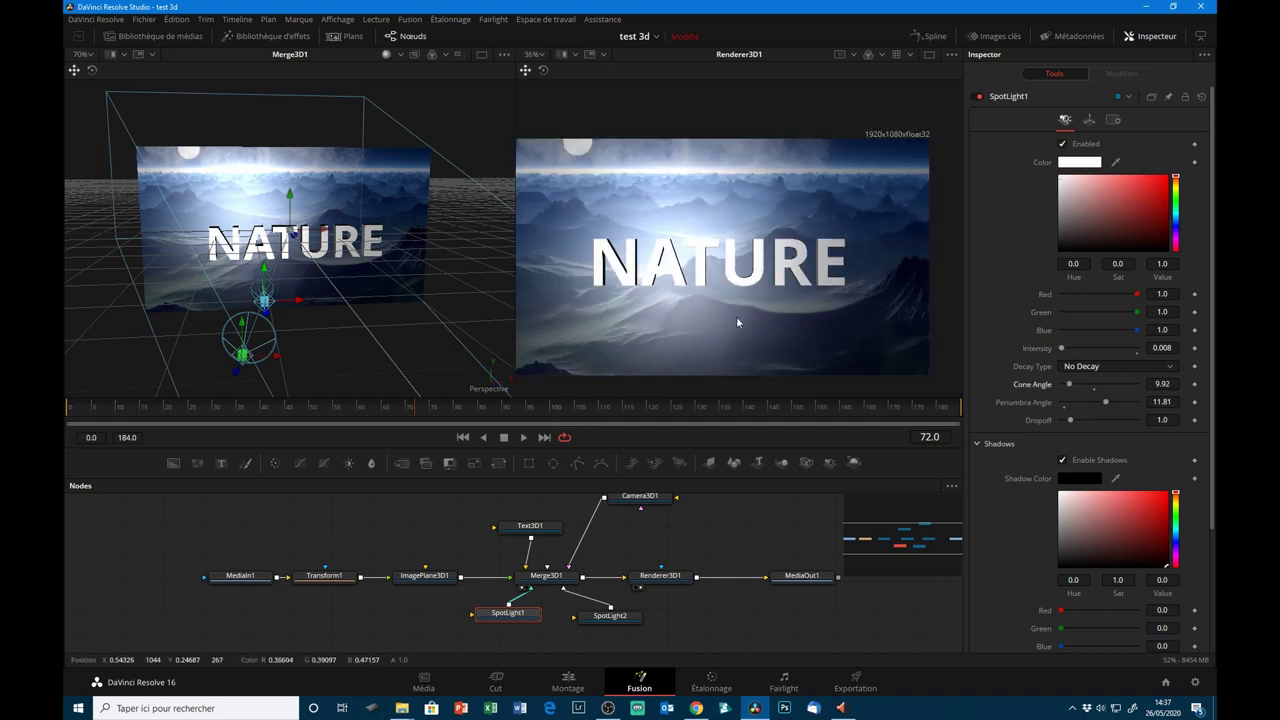
pyautogui.scroll(1, 736, 316)
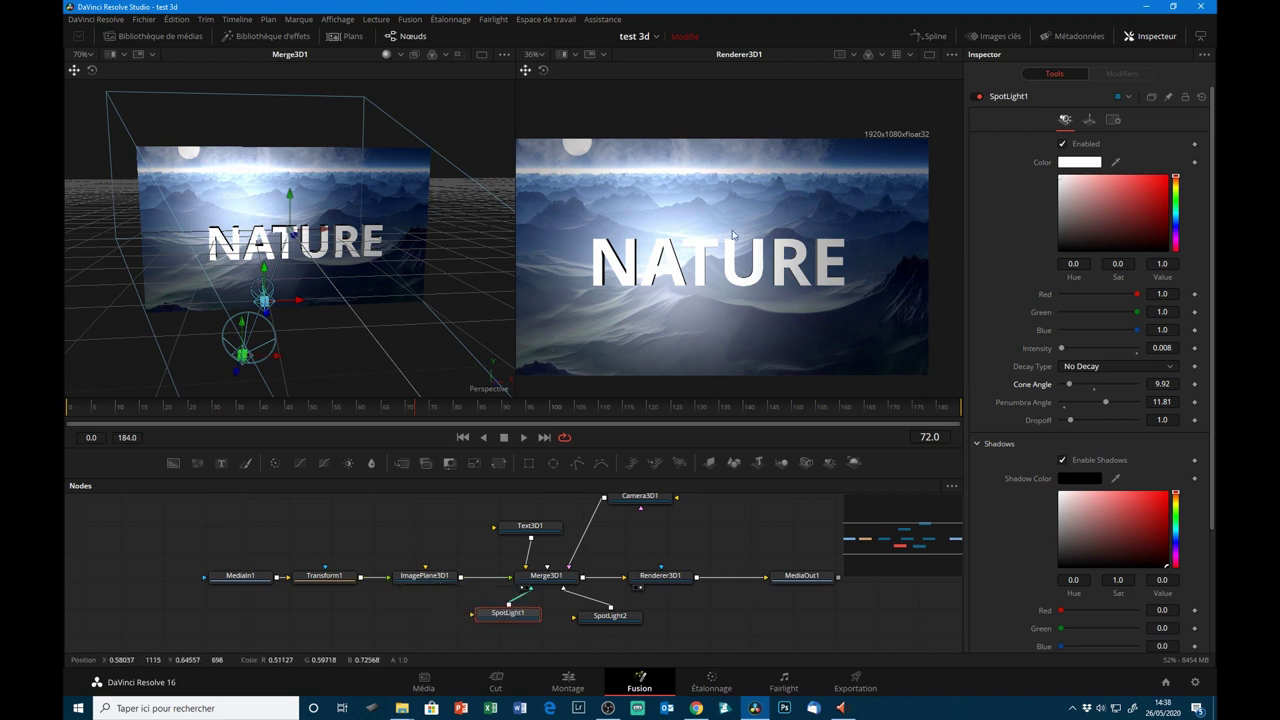
# - Toggle lighting on the ImagePlane3D1 mountain image off and back on to compare
pyautogui.click(448, 578)
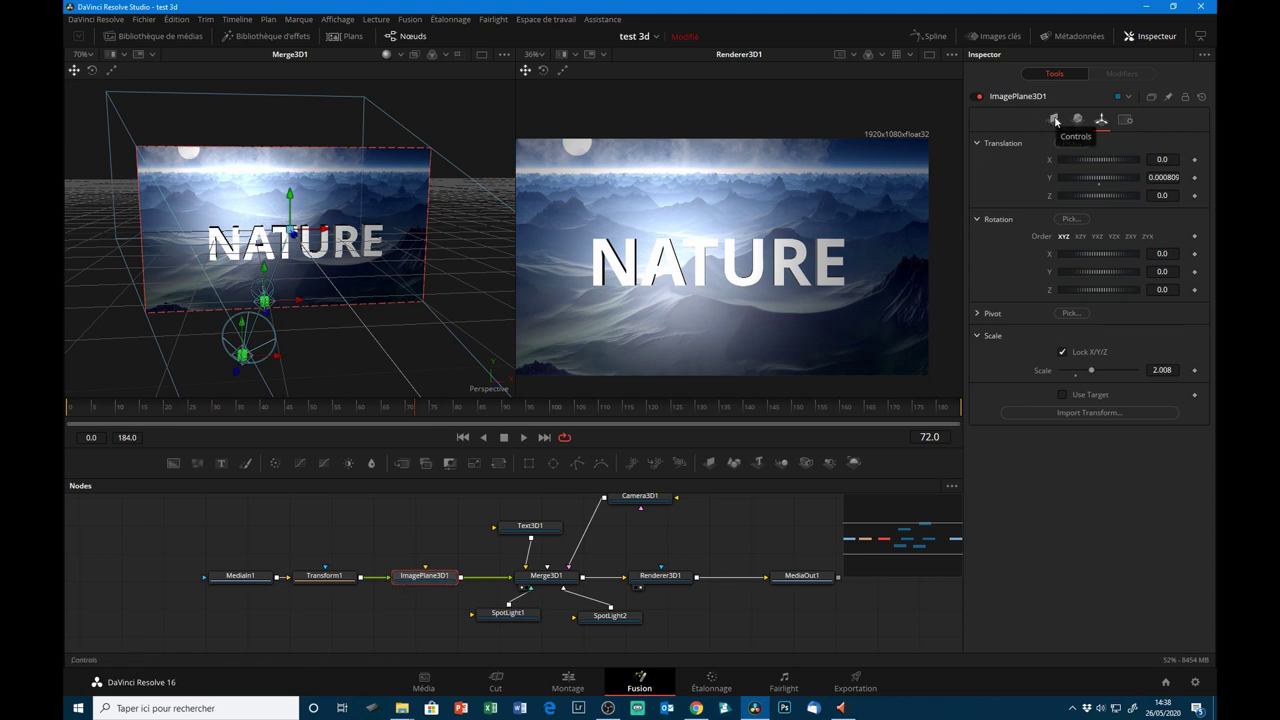
pyautogui.click(1055, 121)
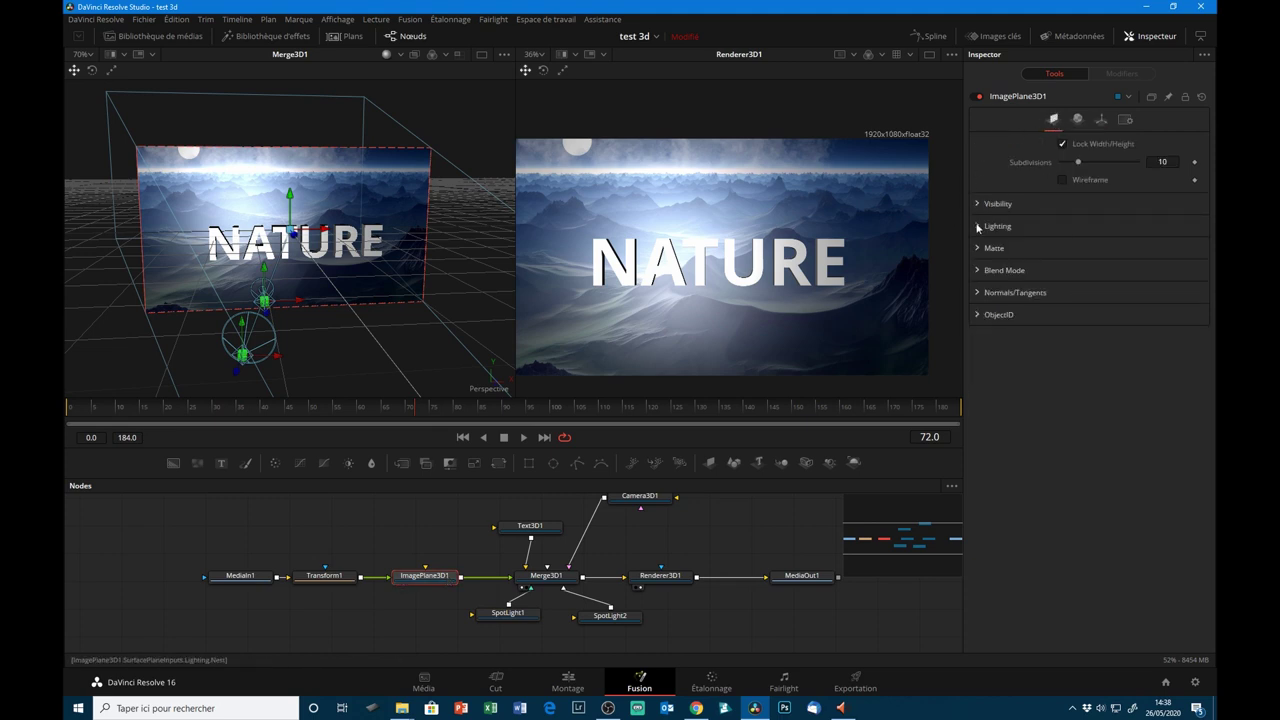
pyautogui.click(978, 227)
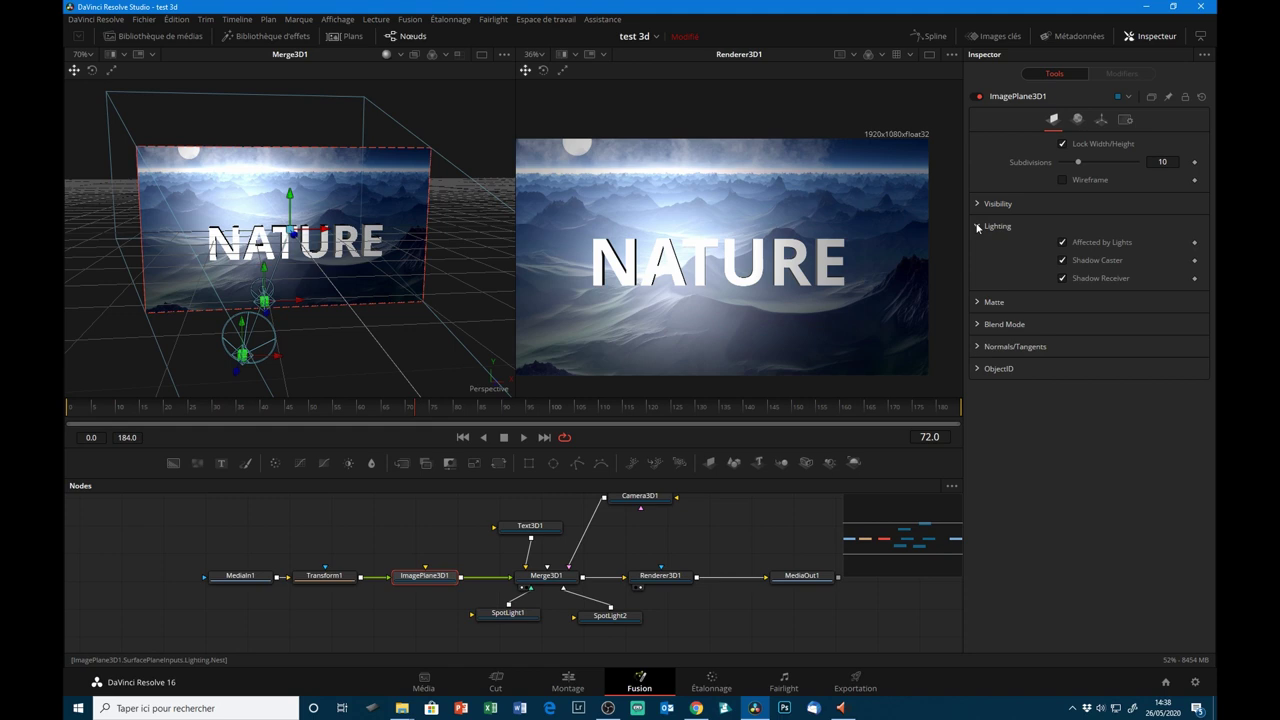
pyautogui.click(1063, 243)
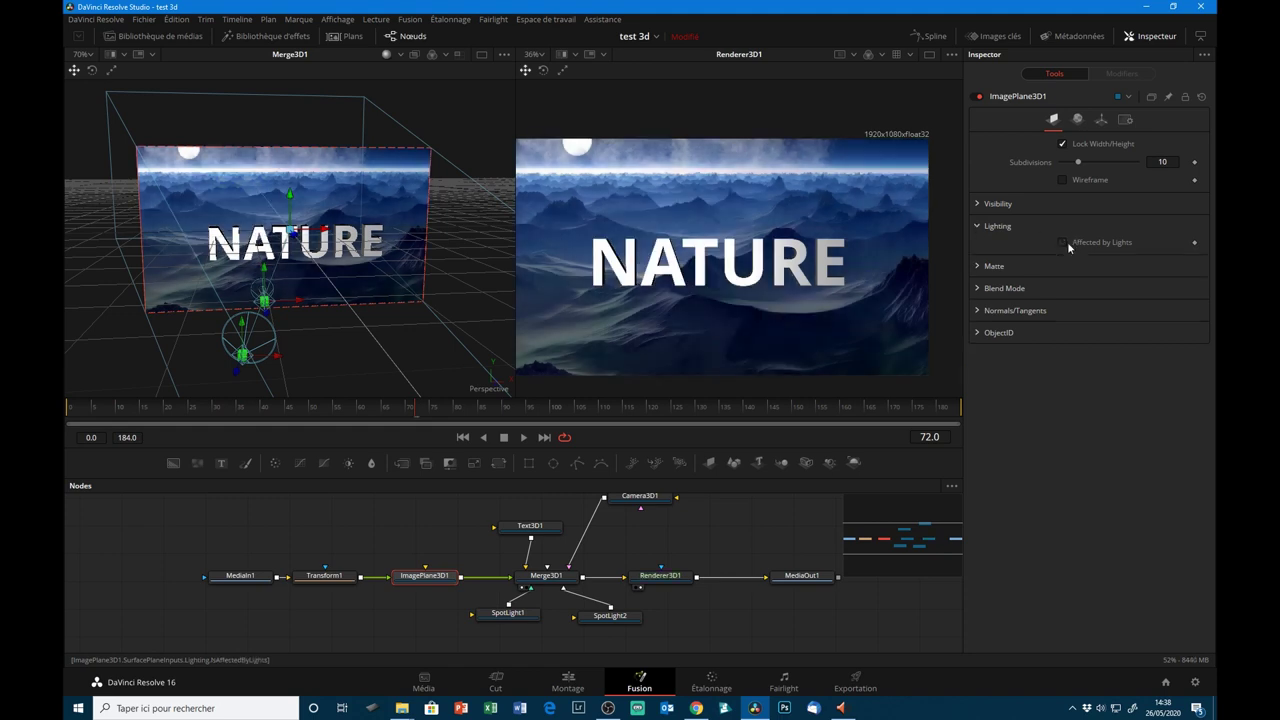
pyautogui.click(1064, 243)
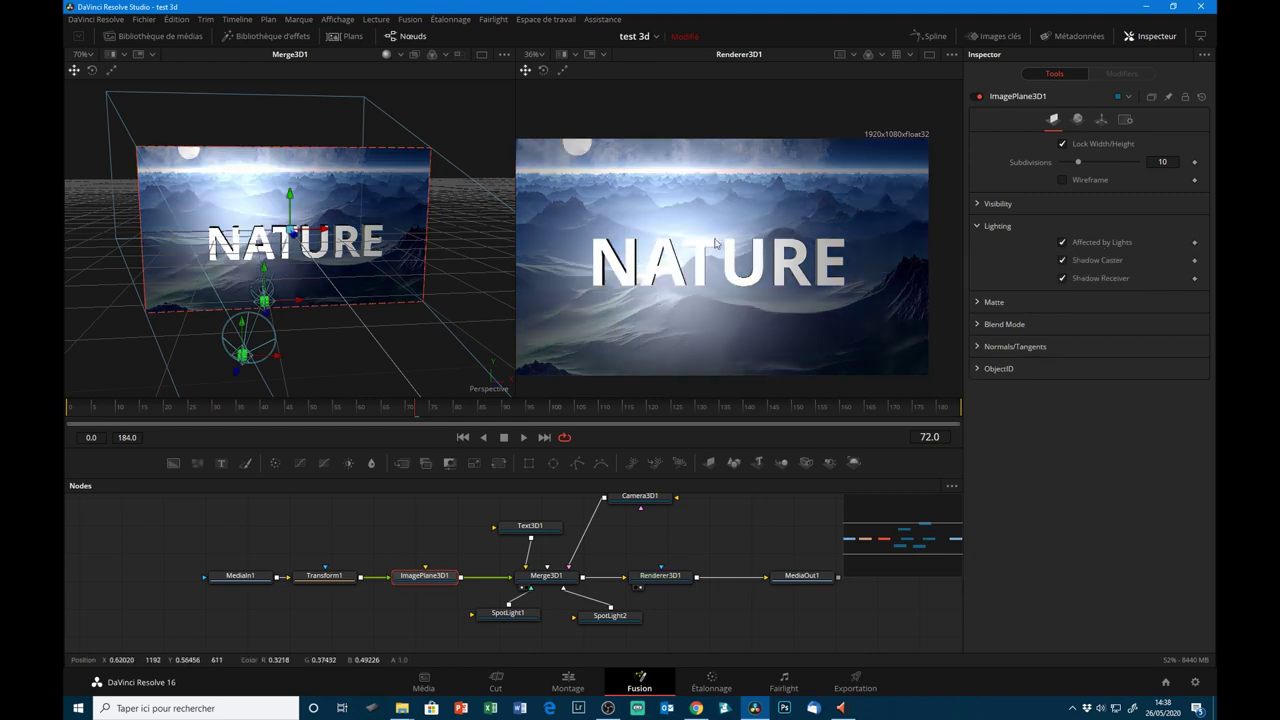
pyautogui.click(1064, 243)
pyautogui.click(1063, 243)
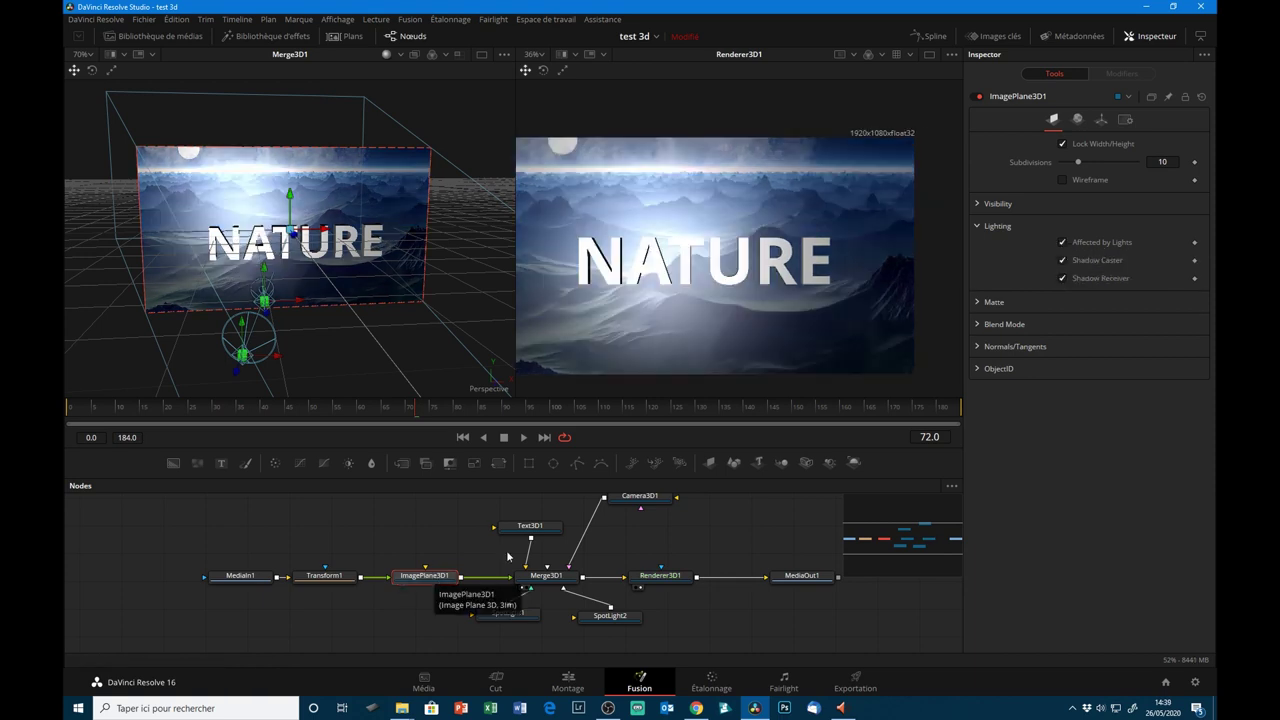
# - Lower ImagePlane3D1's material Specular Intensity to 0.701
pyautogui.click(1079, 120)
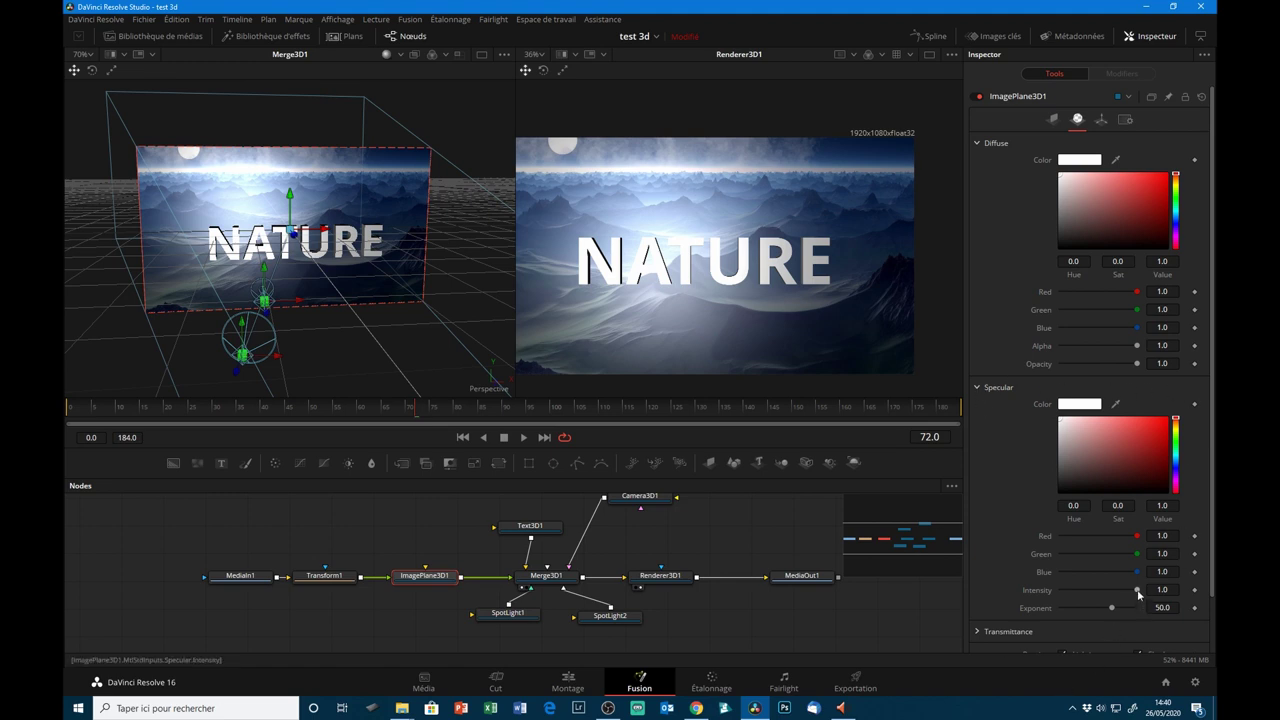
pyautogui.moveTo(1137, 590)
pyautogui.mouseDown()
pyautogui.moveTo(1091, 591)
pyautogui.moveTo(1117, 602)
pyautogui.mouseUp()
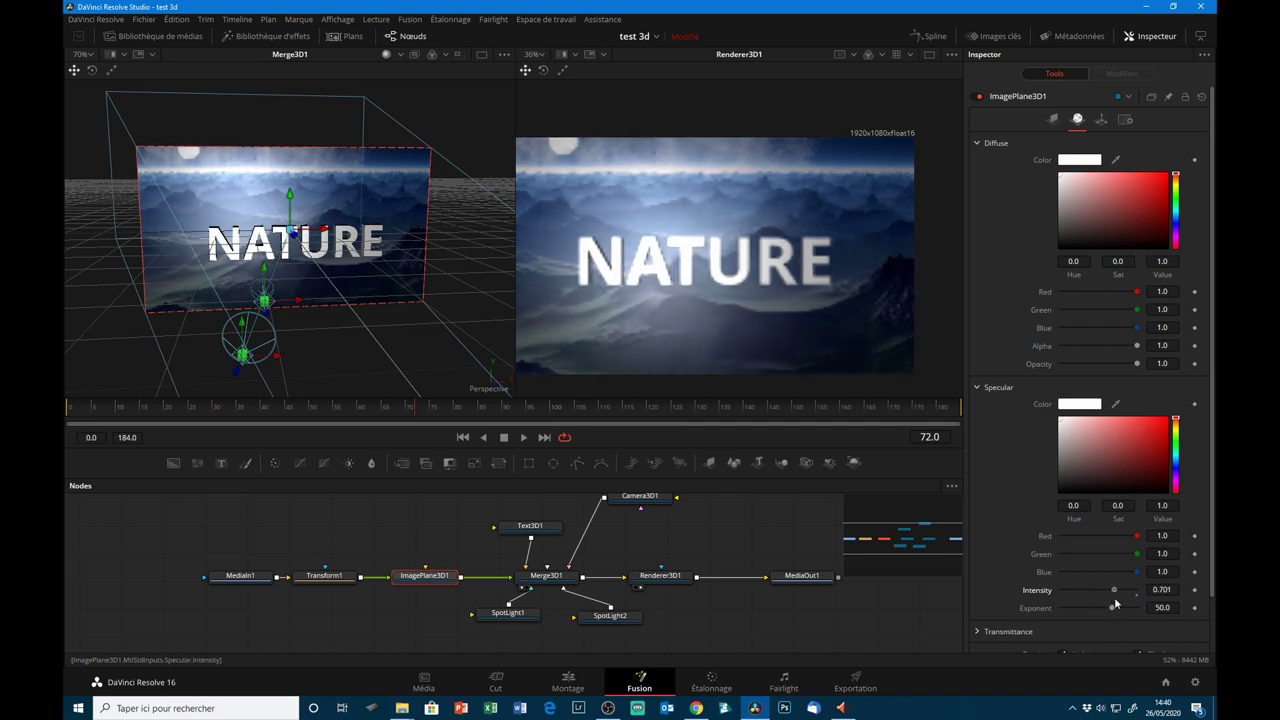
pyautogui.scroll(-2, 1115, 604)
pyautogui.scroll(2, 1035, 448)
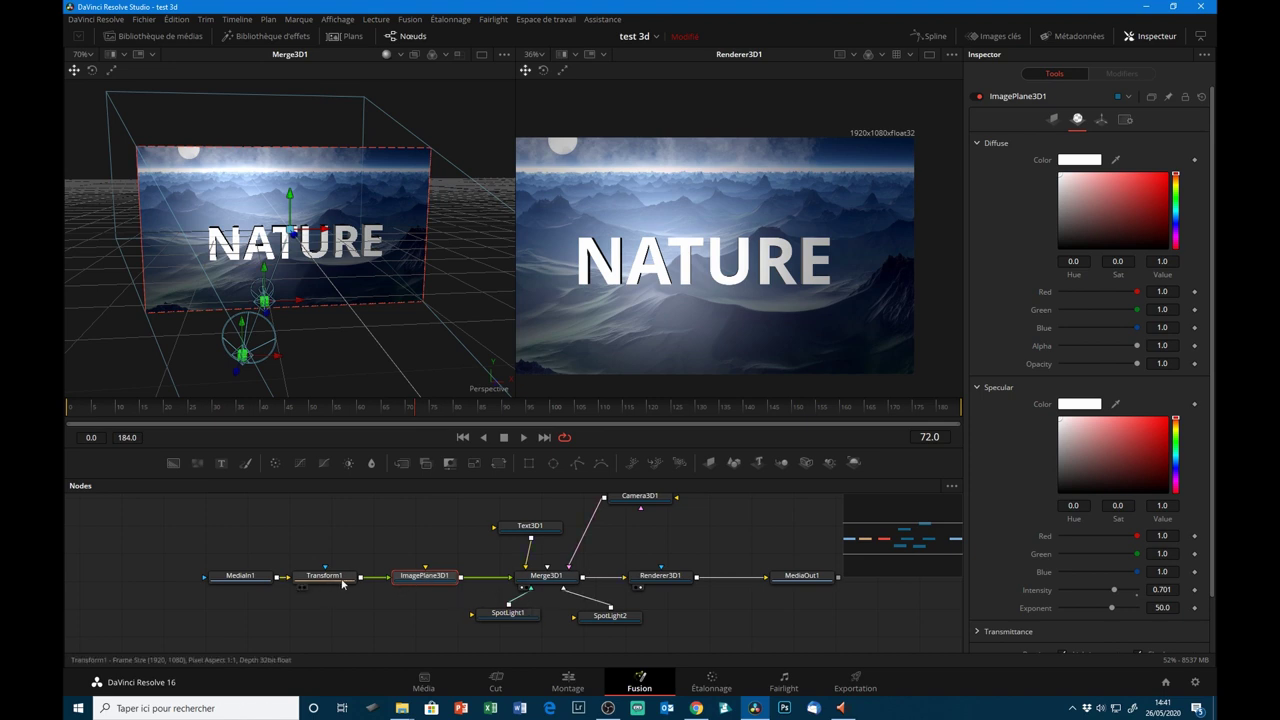
# - Select SpotLight1 at frame 10 and move it to the scene's far left
pyautogui.click(340, 580)
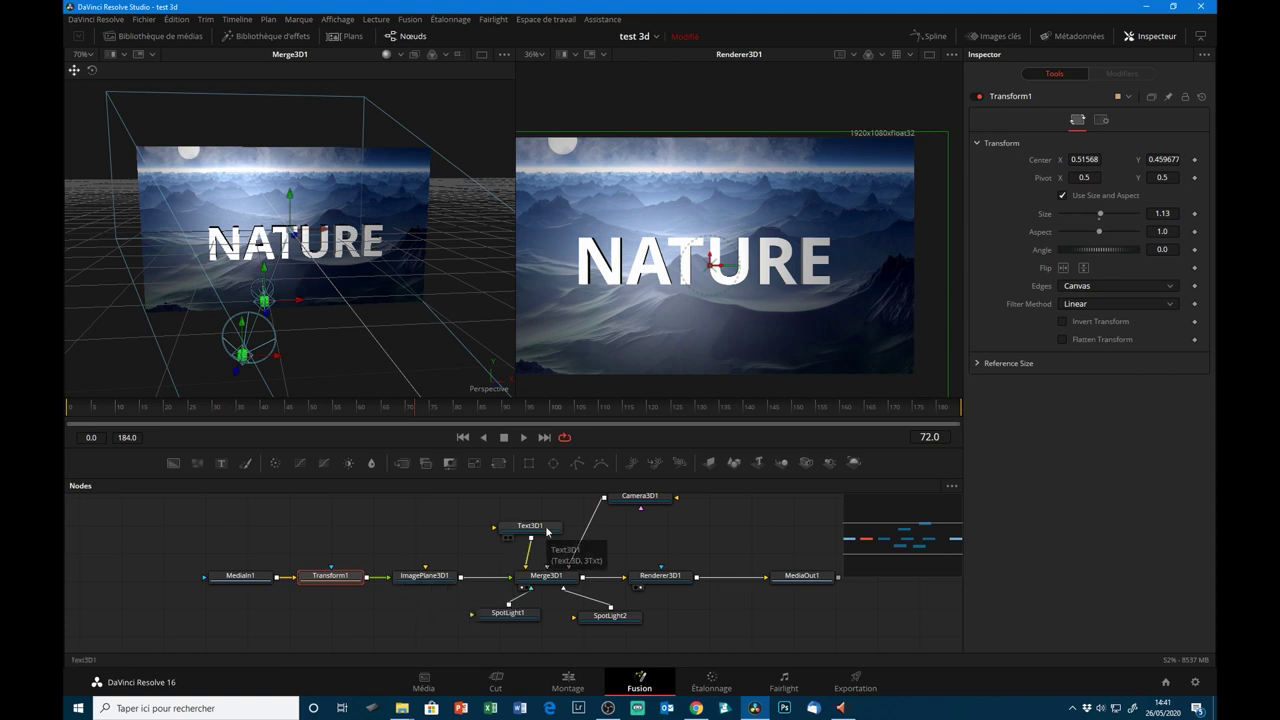
pyautogui.moveTo(548, 528); pyautogui.dragTo(542, 530)
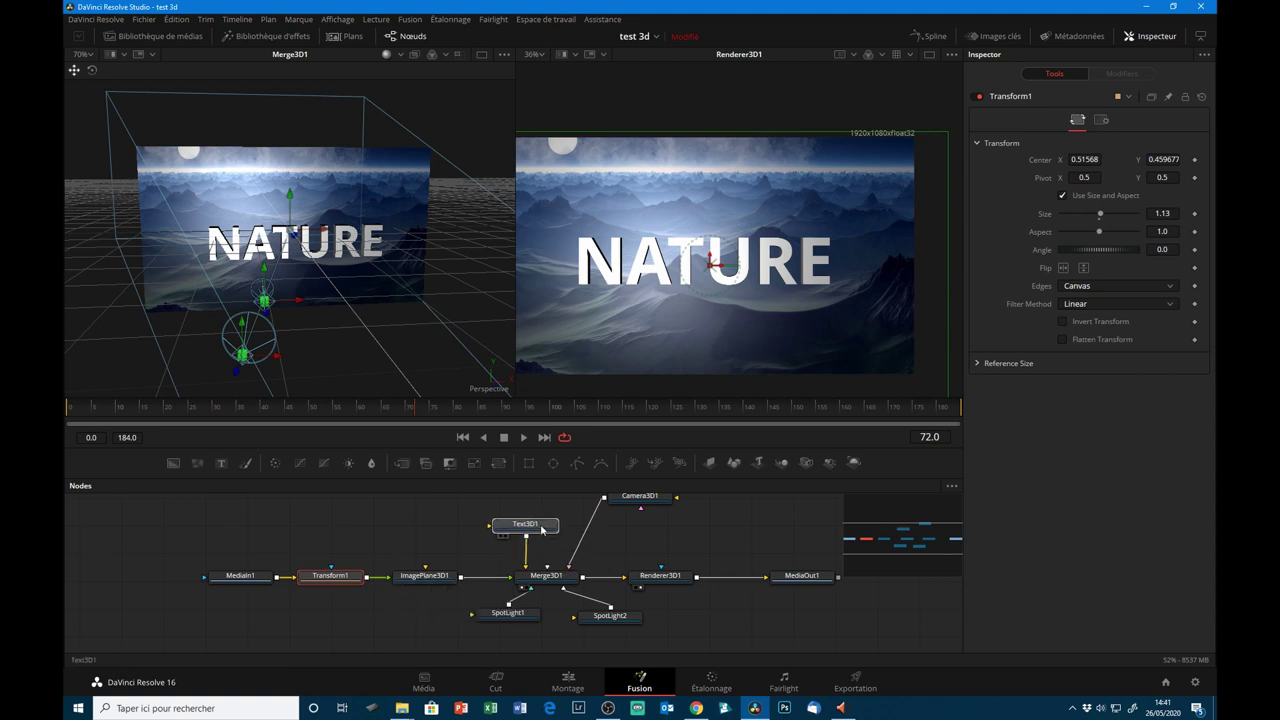
pyautogui.click(507, 613)
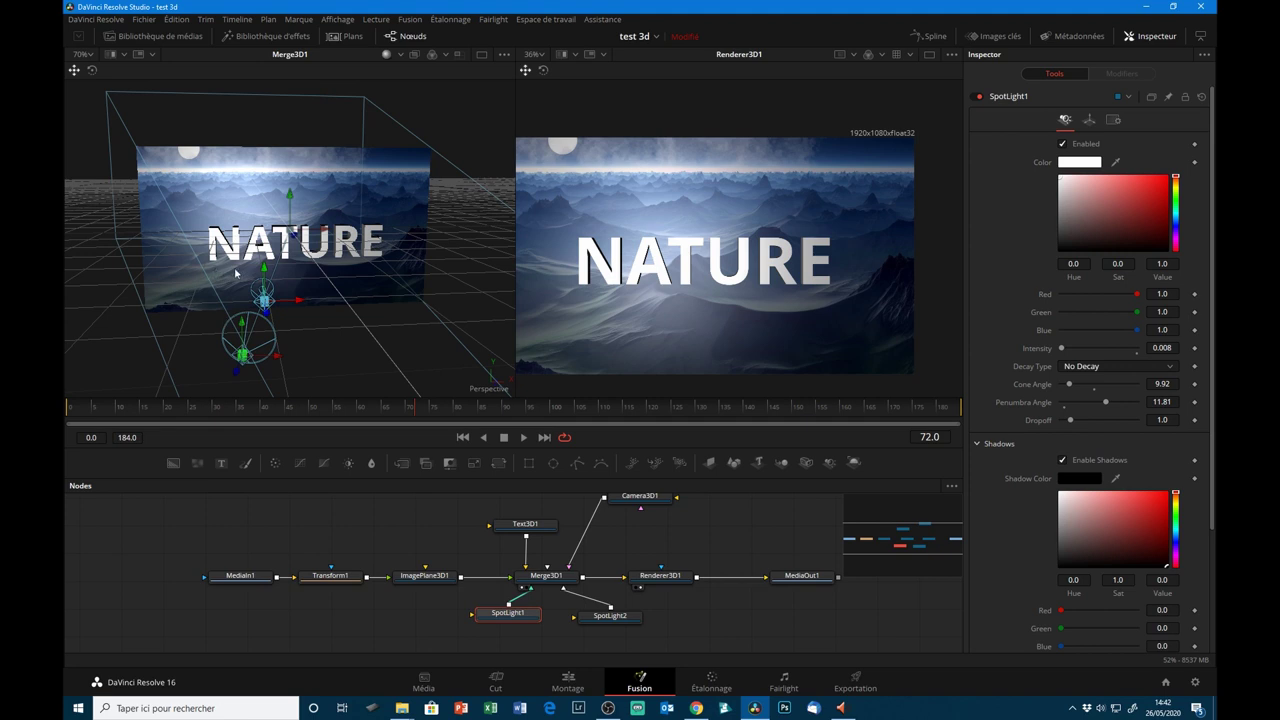
pyautogui.click(117, 409)
pyautogui.moveTo(296, 305)
pyautogui.mouseDown()
pyautogui.moveTo(156, 290)
pyautogui.moveTo(373, 319)
pyautogui.mouseUp()
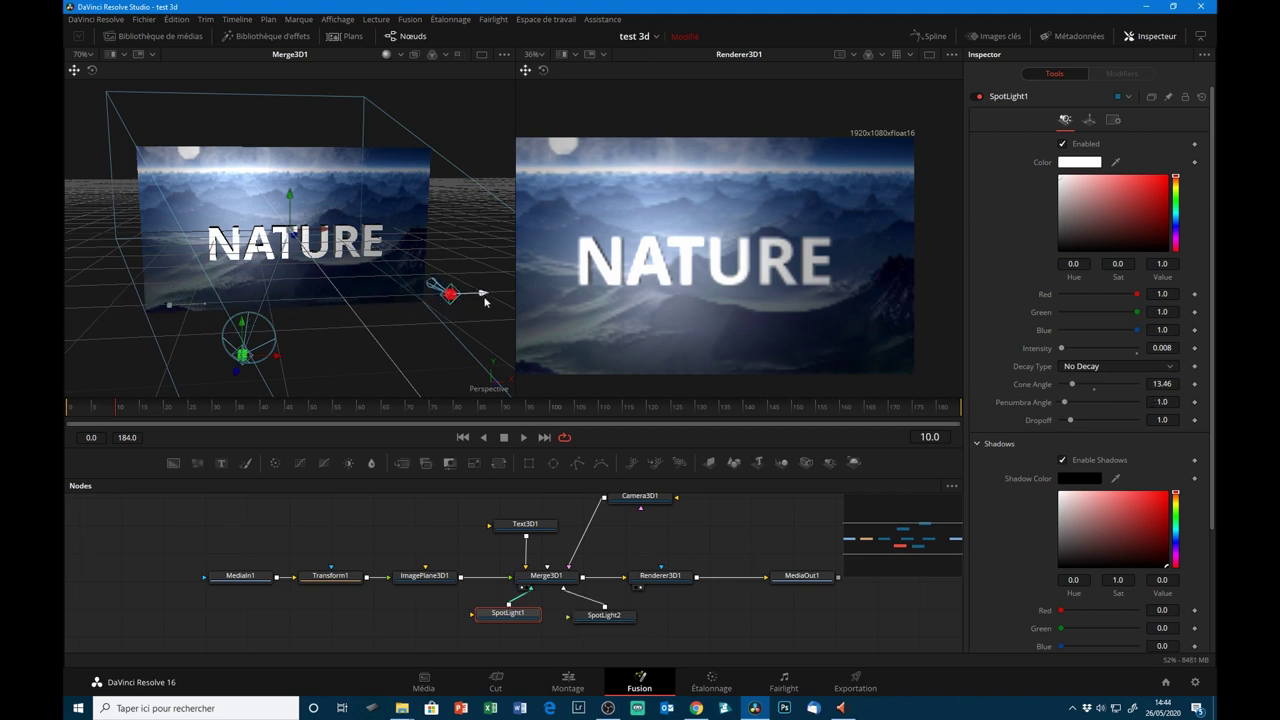
pyautogui.moveTo(373, 319)
pyautogui.mouseDown()
pyautogui.moveTo(381, 307)
pyautogui.moveTo(213, 307)
pyautogui.mouseUp()
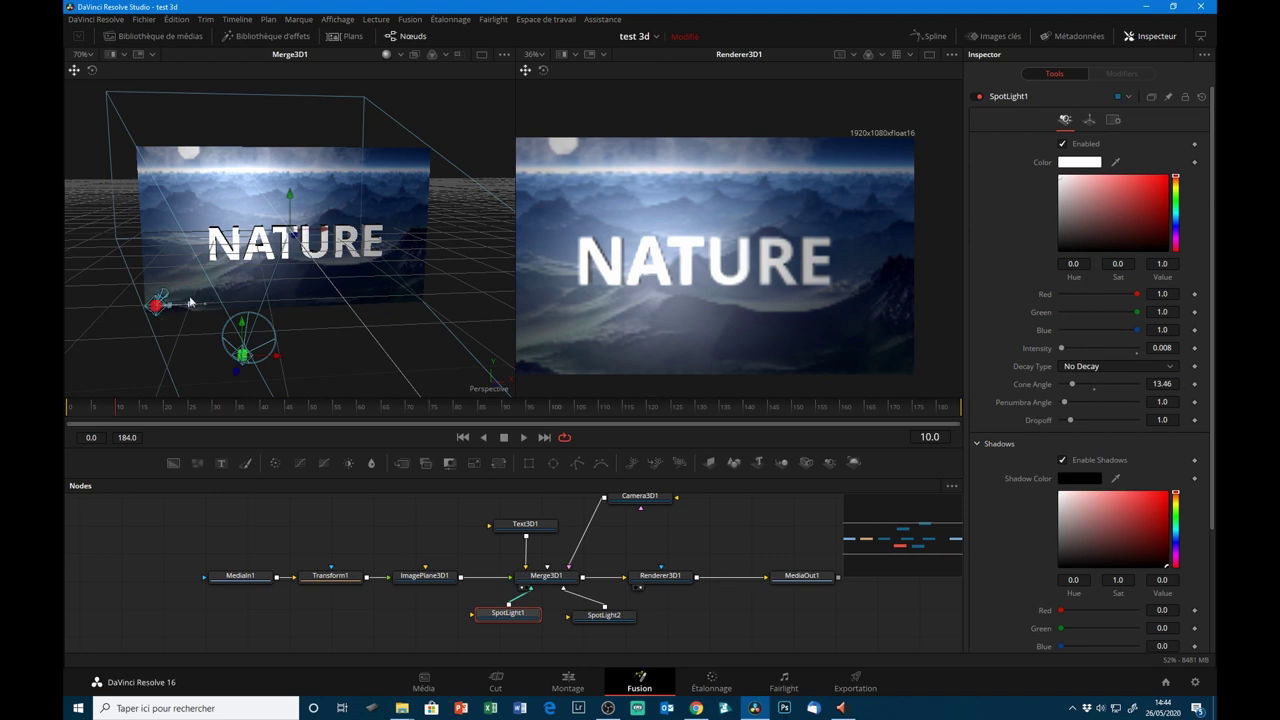
pyautogui.moveTo(213, 307); pyautogui.dragTo(183, 305)
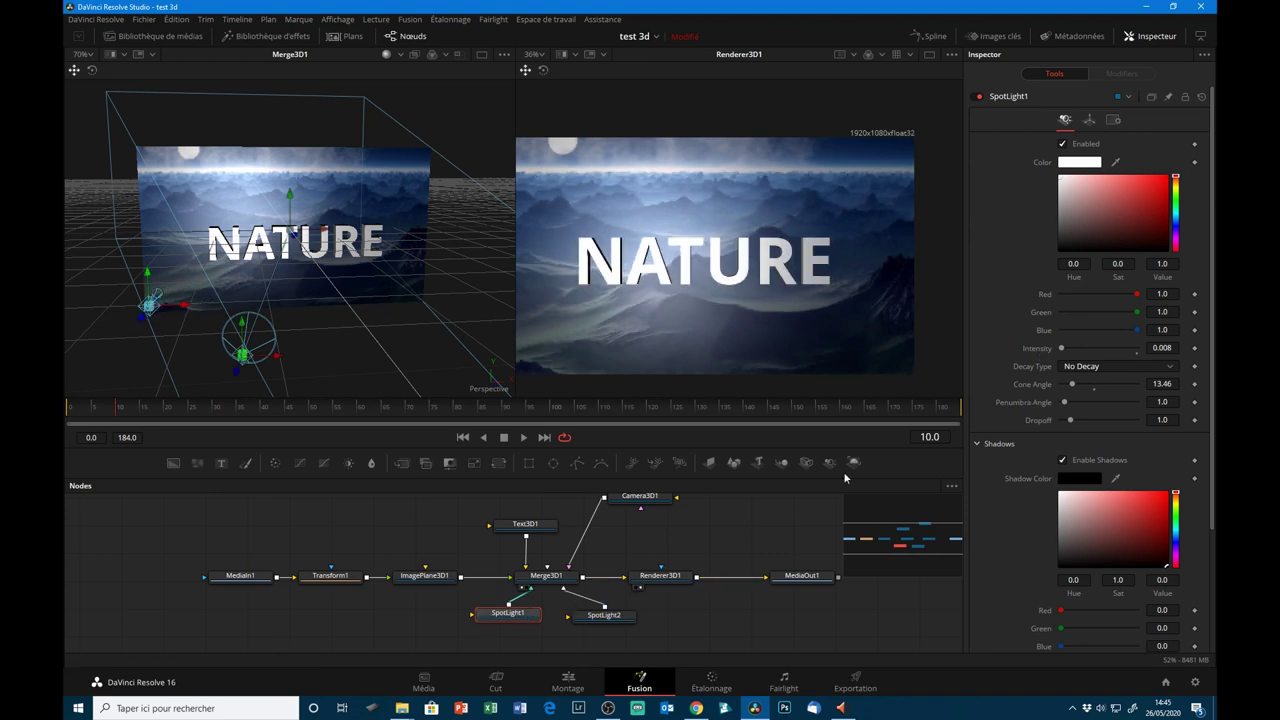
# - Raise SpotLight1's intensity to 0.205 and penumbra to 11.65, then nudge its position
pyautogui.moveTo(1064, 348); pyautogui.dragTo(1078, 348)
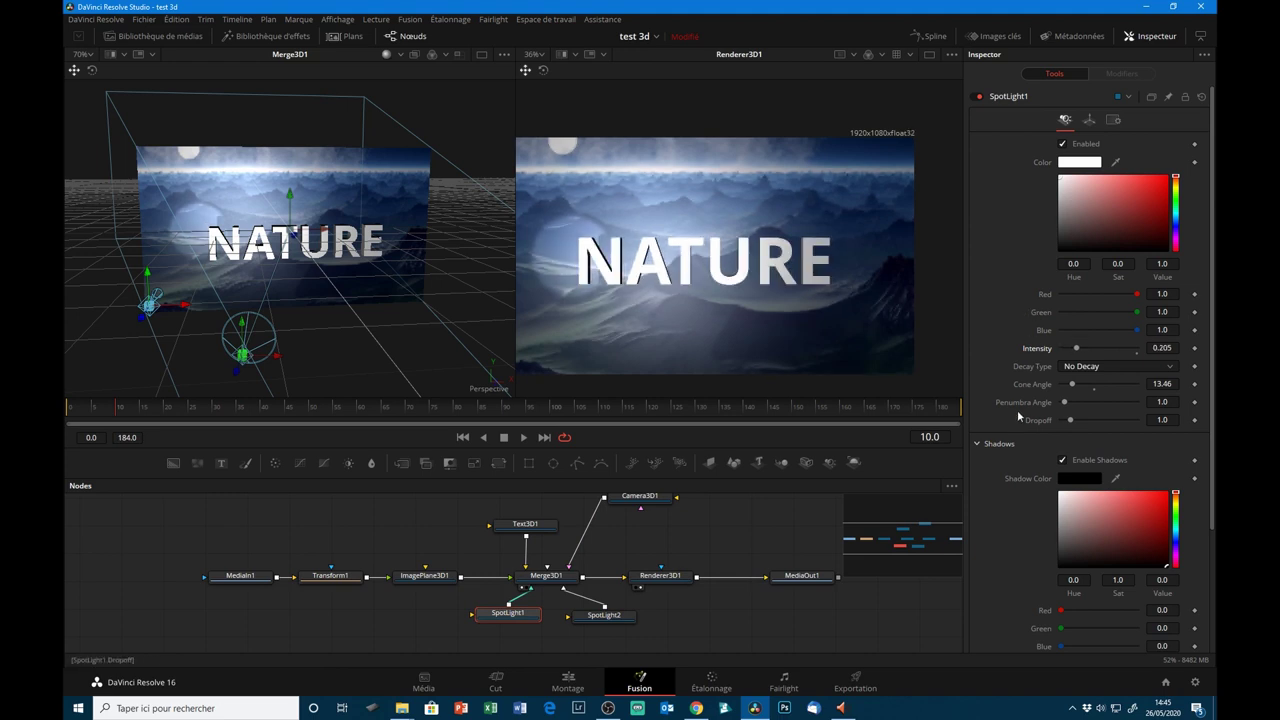
pyautogui.moveTo(1066, 404); pyautogui.dragTo(1087, 402)
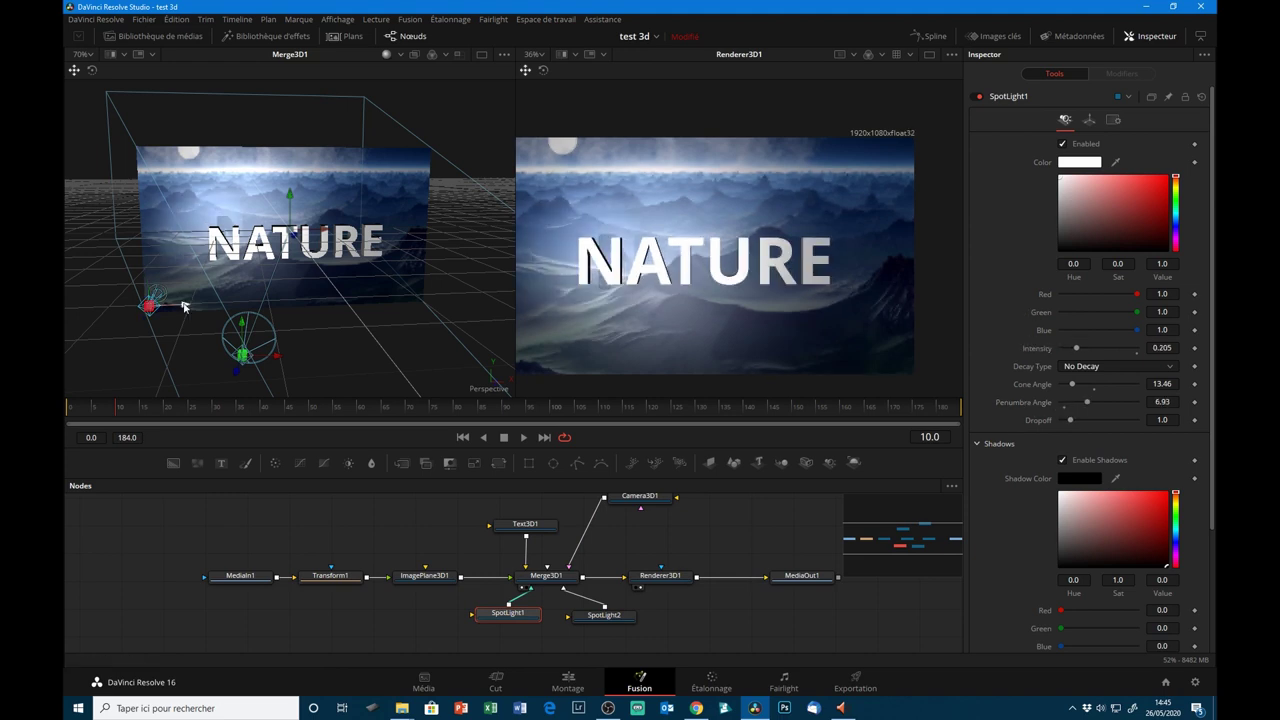
pyautogui.moveTo(201, 307)
pyautogui.mouseDown()
pyautogui.moveTo(412, 318)
pyautogui.moveTo(110, 308)
pyautogui.mouseUp()
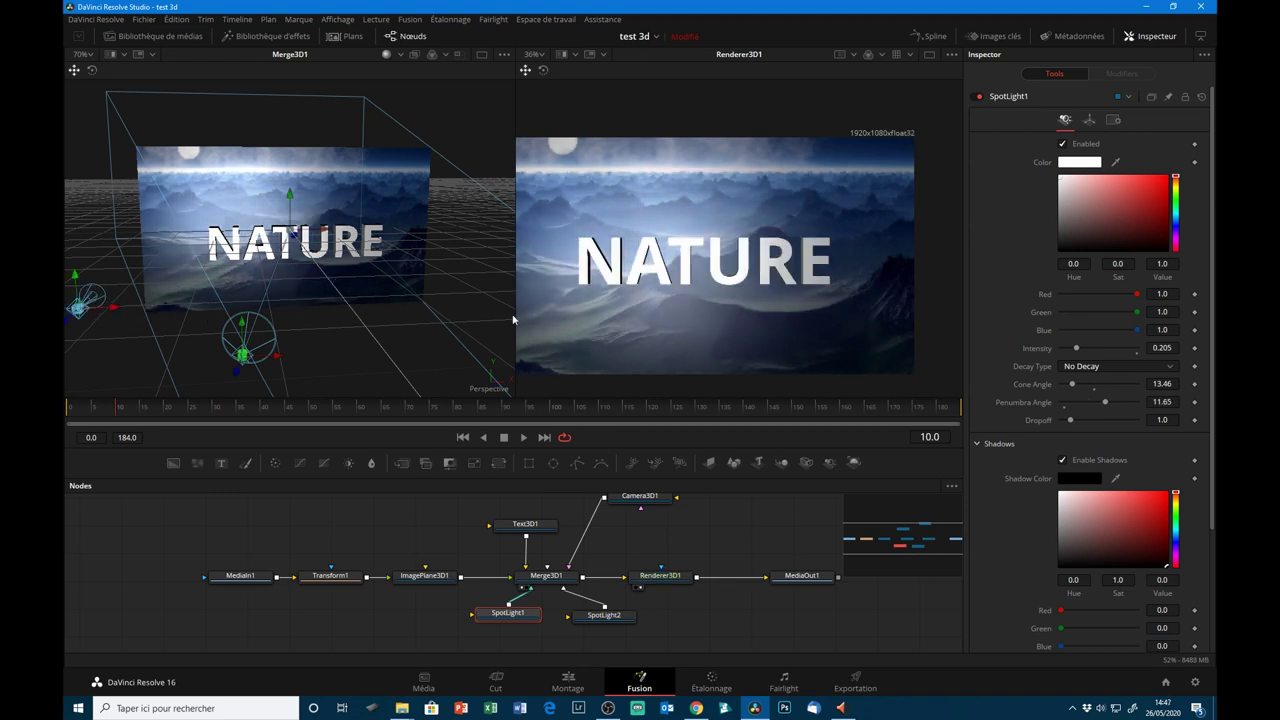
# - Keyframe SpotLight1's Translation X at frame 10, move it right at frame 100, and preview
pyautogui.click(1090, 121)
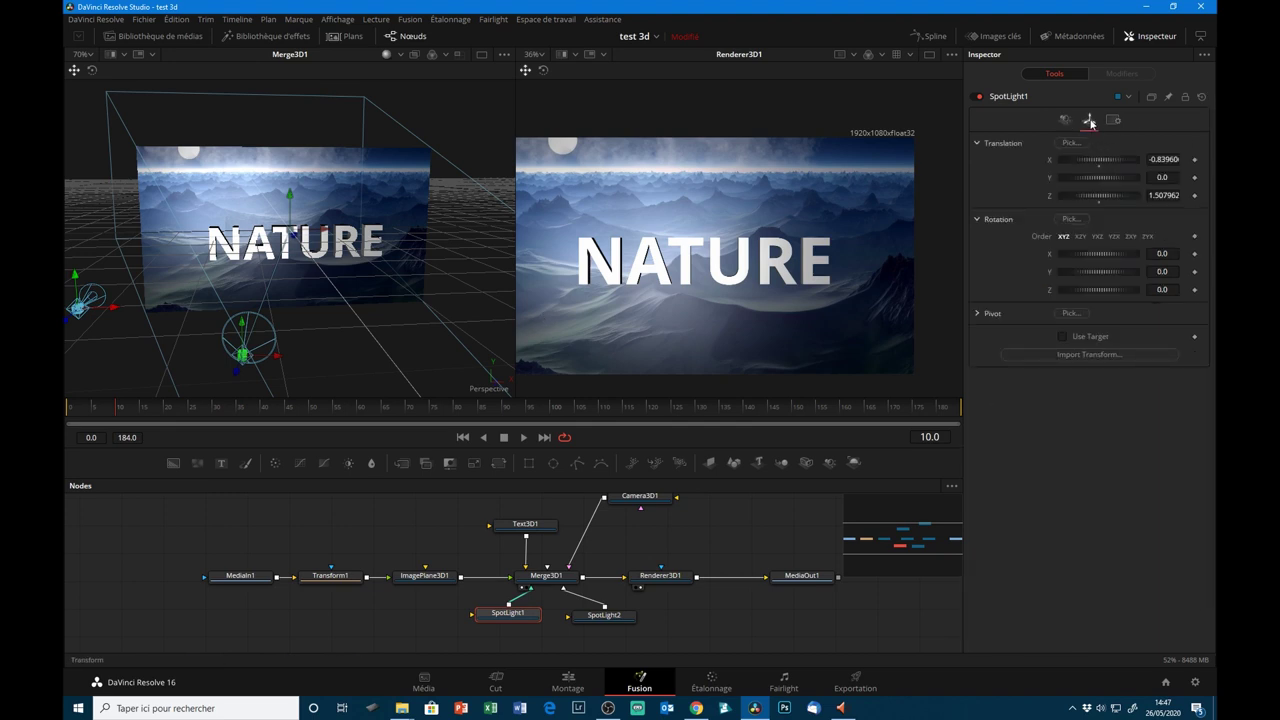
pyautogui.click(1196, 161)
pyautogui.moveTo(153, 428); pyautogui.dragTo(545, 428)
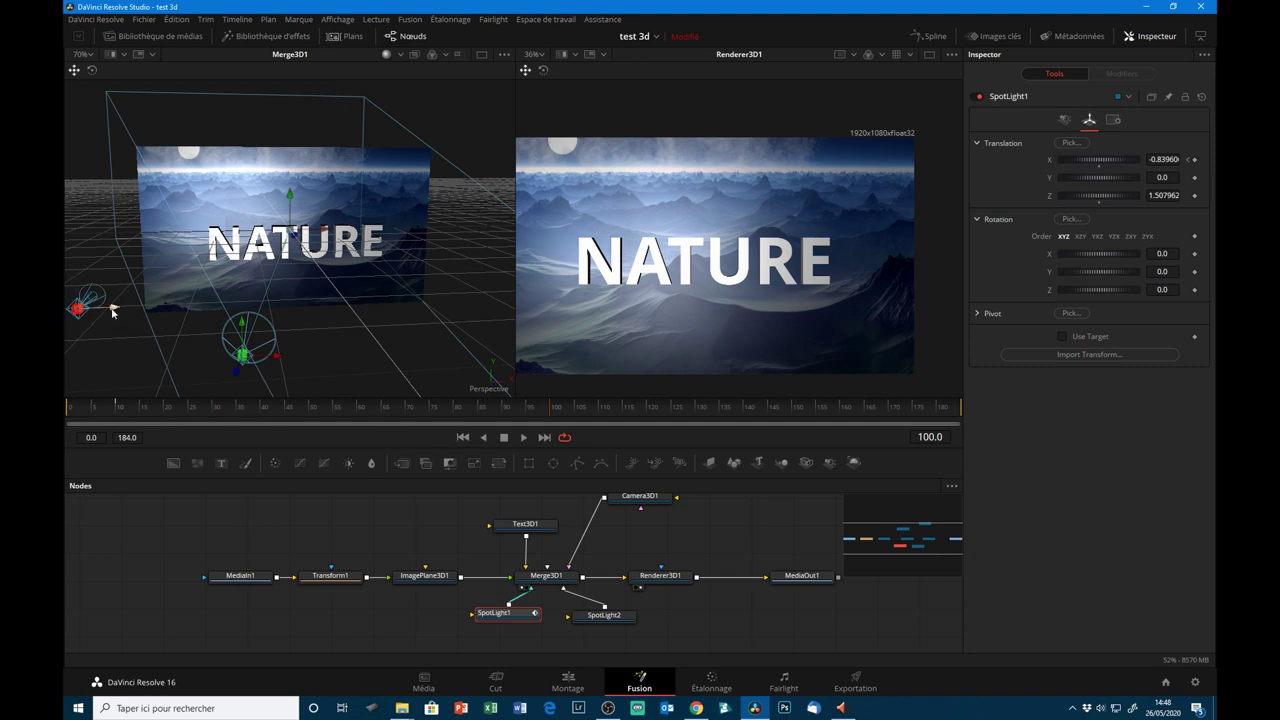
pyautogui.moveTo(113, 312)
pyautogui.mouseDown()
pyautogui.moveTo(295, 323)
pyautogui.moveTo(514, 311)
pyautogui.mouseUp()
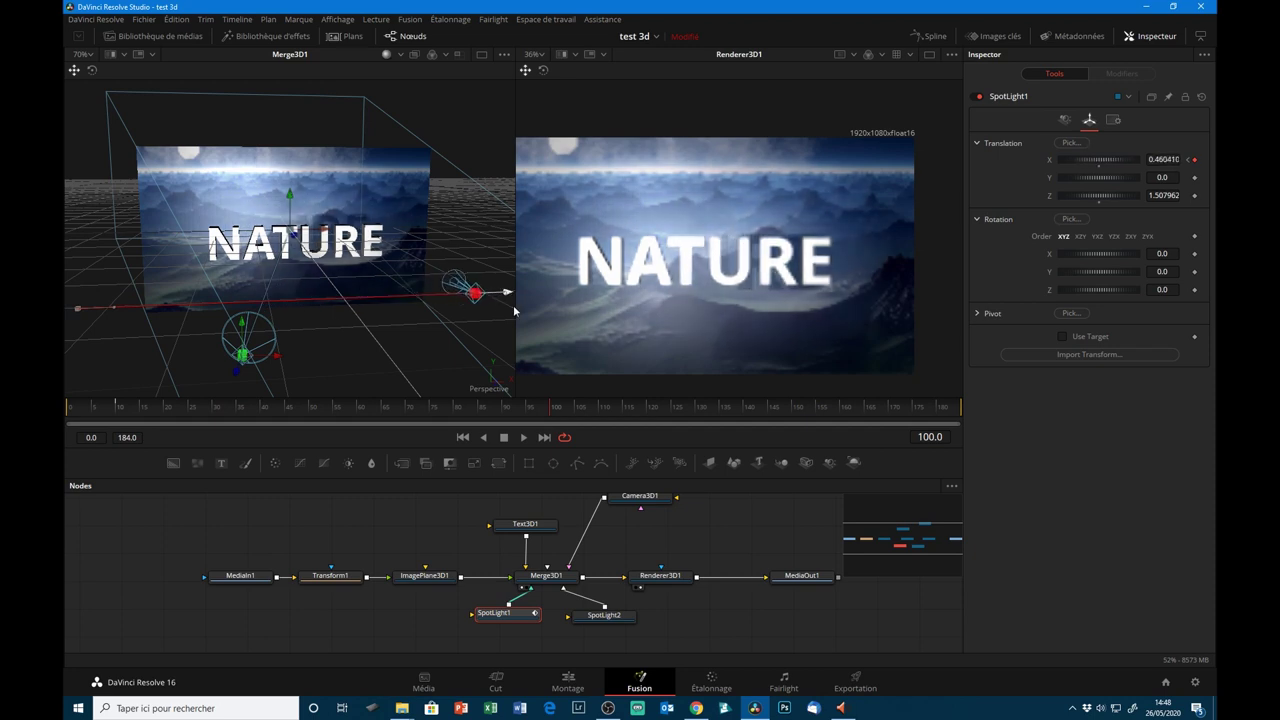
pyautogui.click(523, 437)
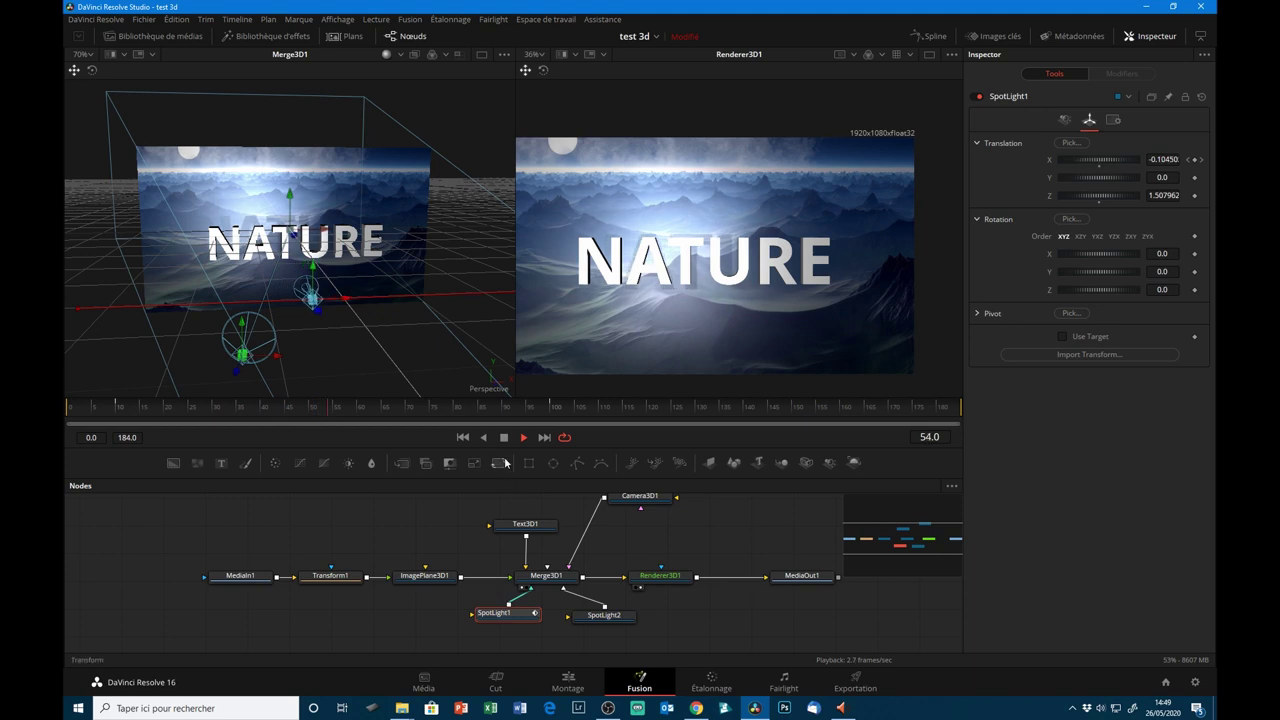
pyautogui.press('space')
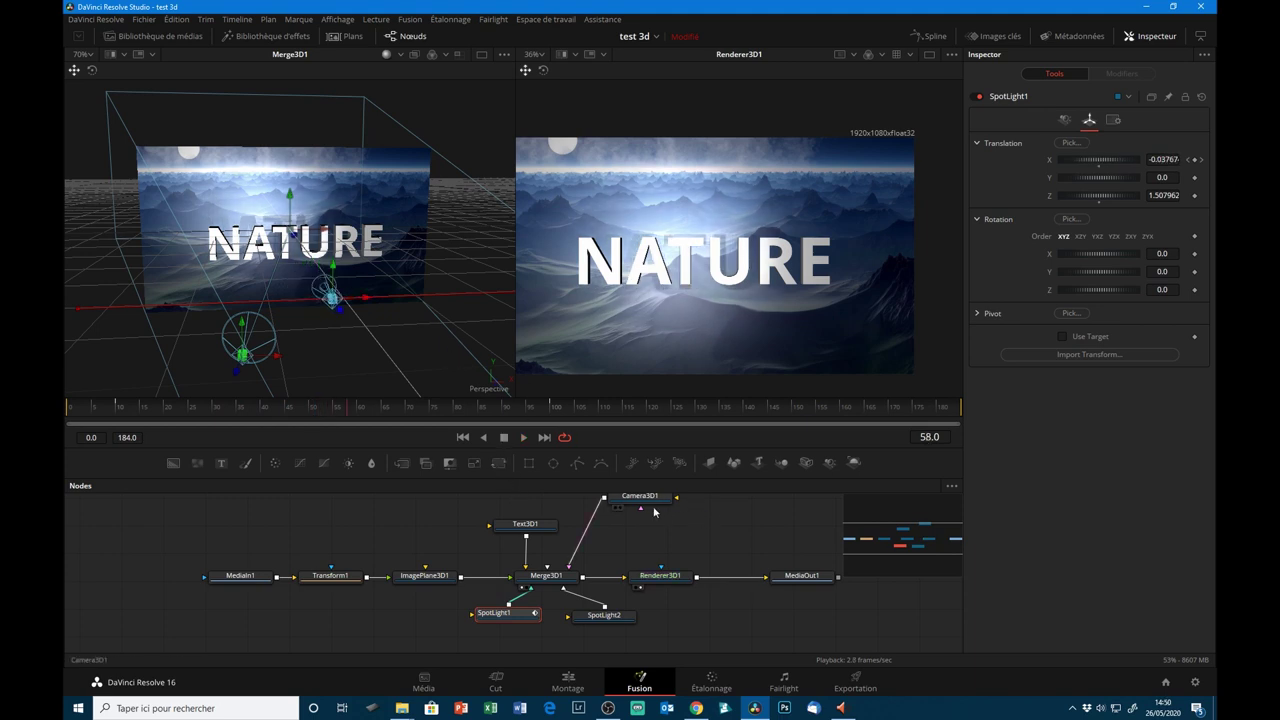
# - Reset Camera3D1's Translation Y to 0 and enable Use Target, keeping X -0.01059, Z 3.33
pyautogui.moveTo(652, 503); pyautogui.dragTo(622, 530)
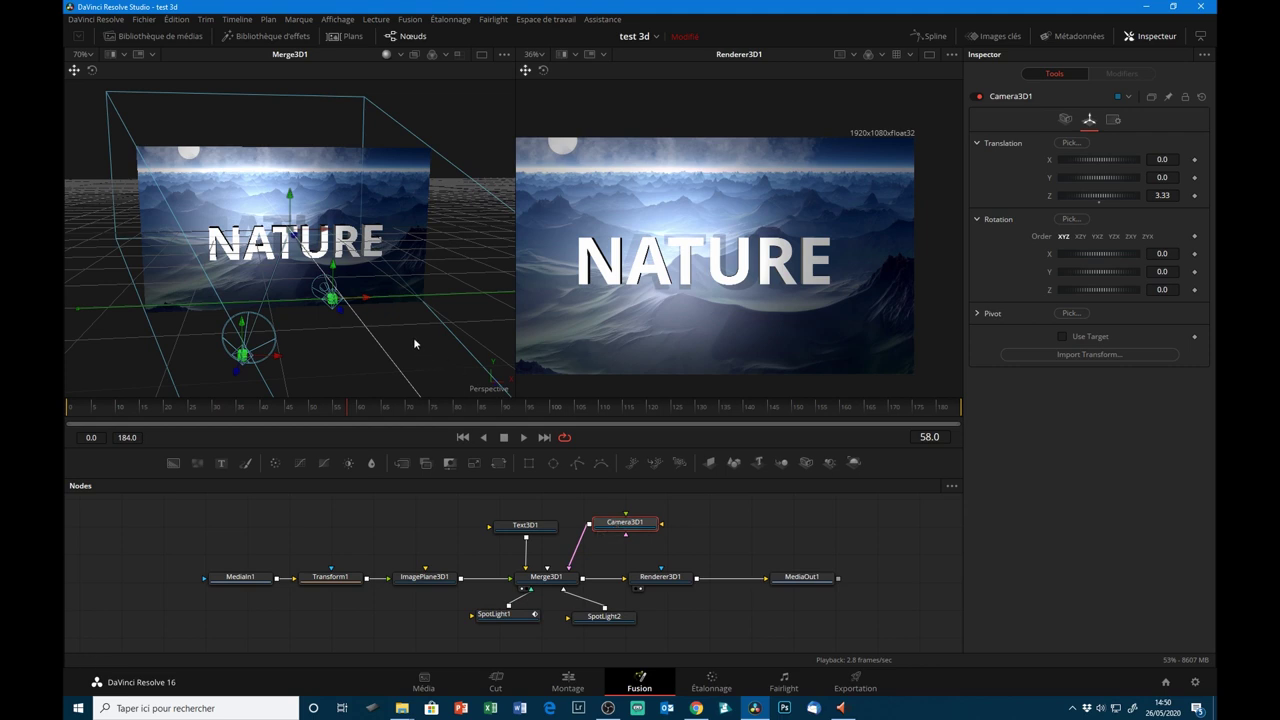
pyautogui.scroll(-2, 403, 349)
pyautogui.scroll(-2, 402, 350)
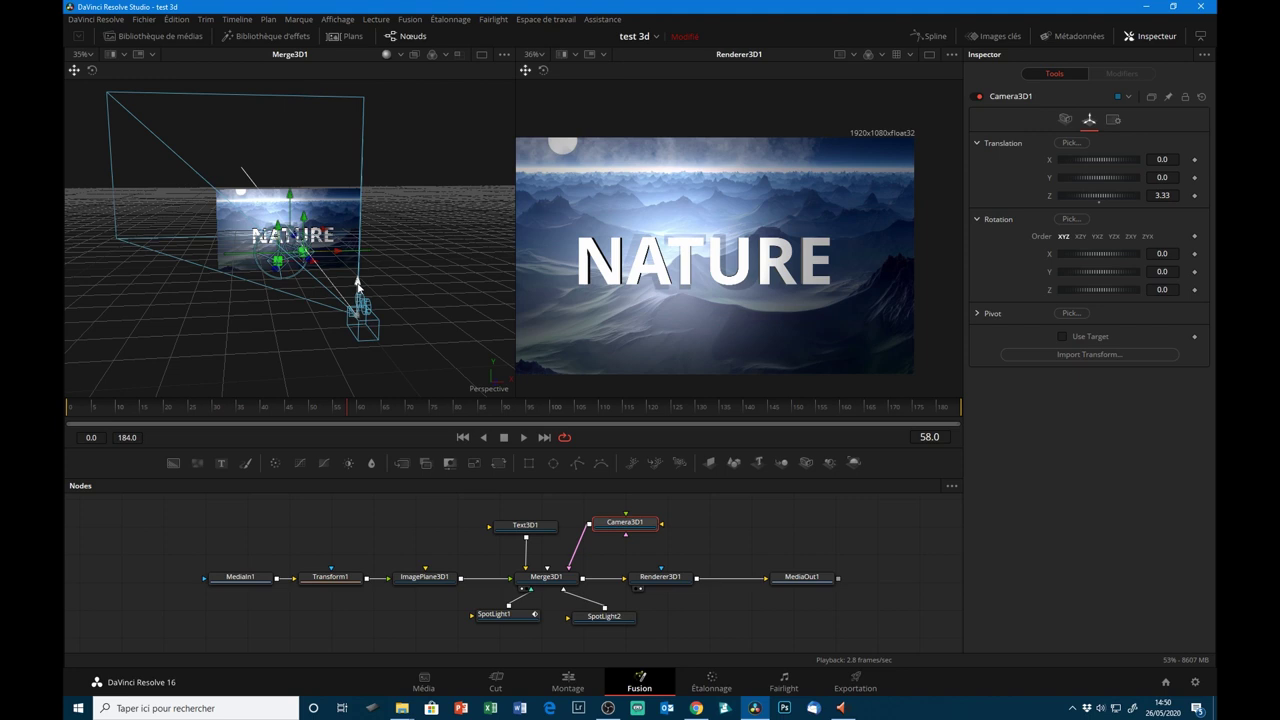
pyautogui.moveTo(357, 285)
pyautogui.mouseDown()
pyautogui.moveTo(358, 242)
pyautogui.moveTo(358, 278)
pyautogui.mouseUp()
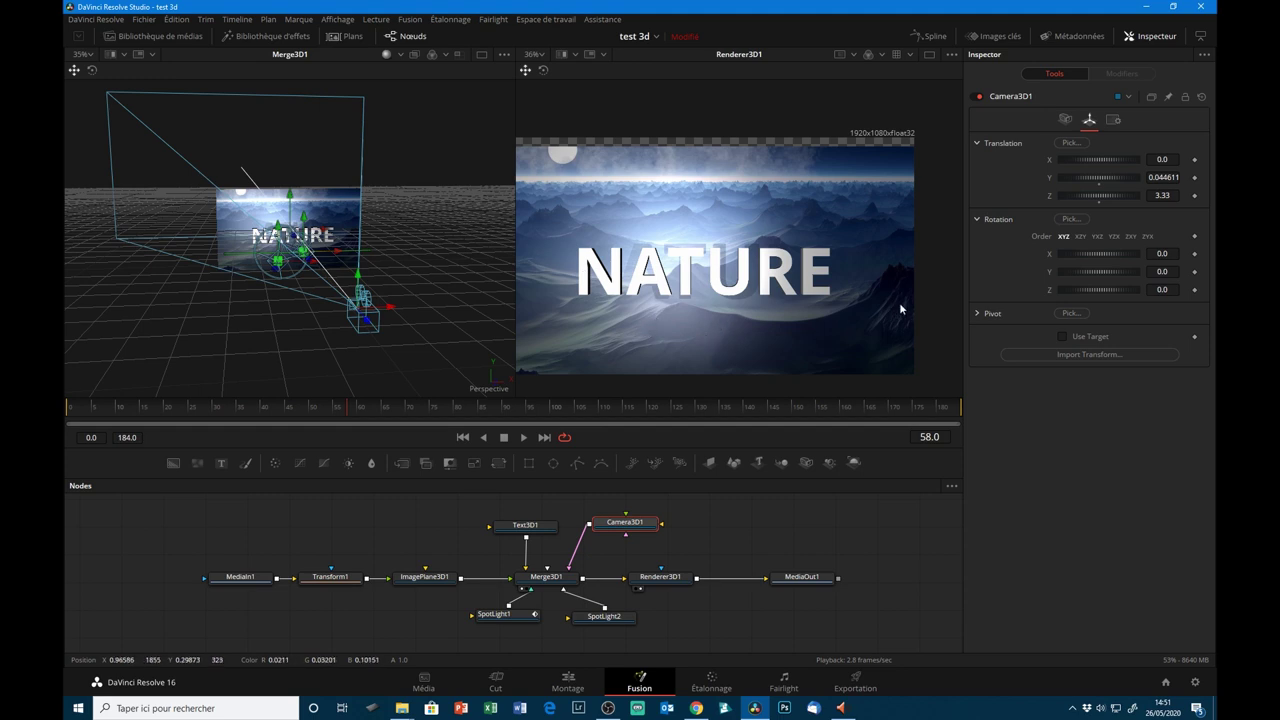
pyautogui.doubleClick(1050, 181)
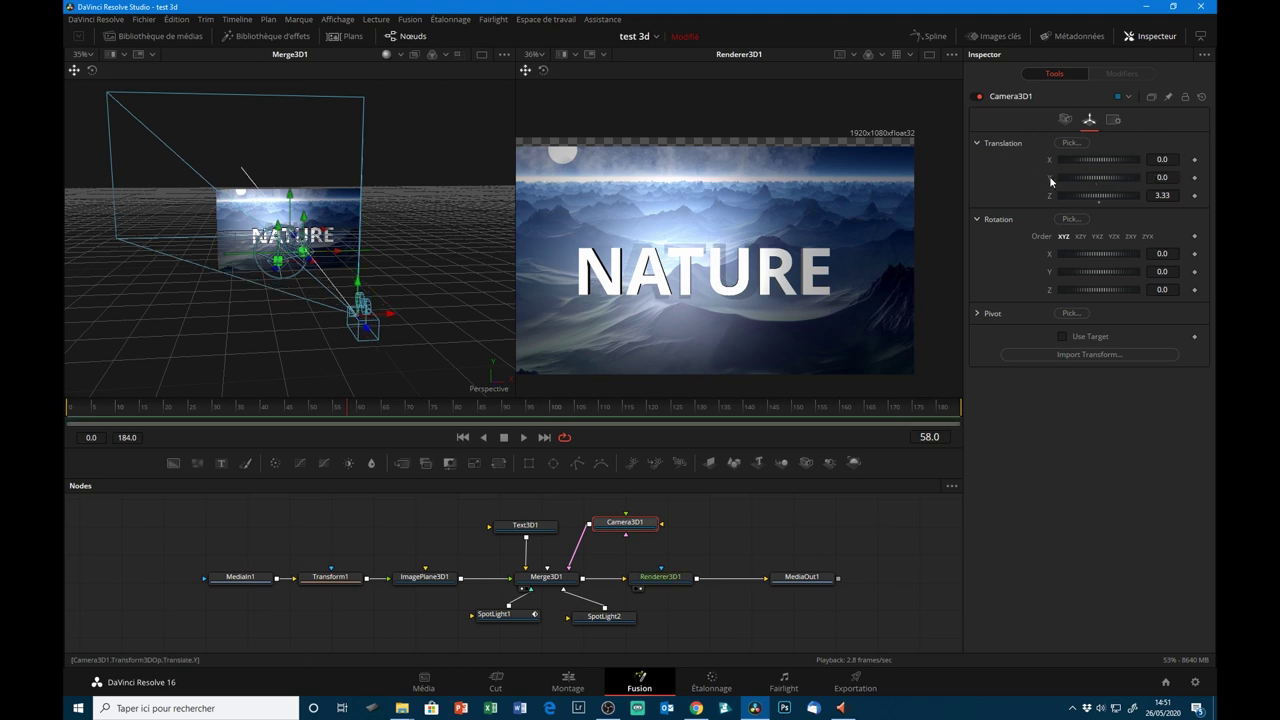
pyautogui.click(1062, 336)
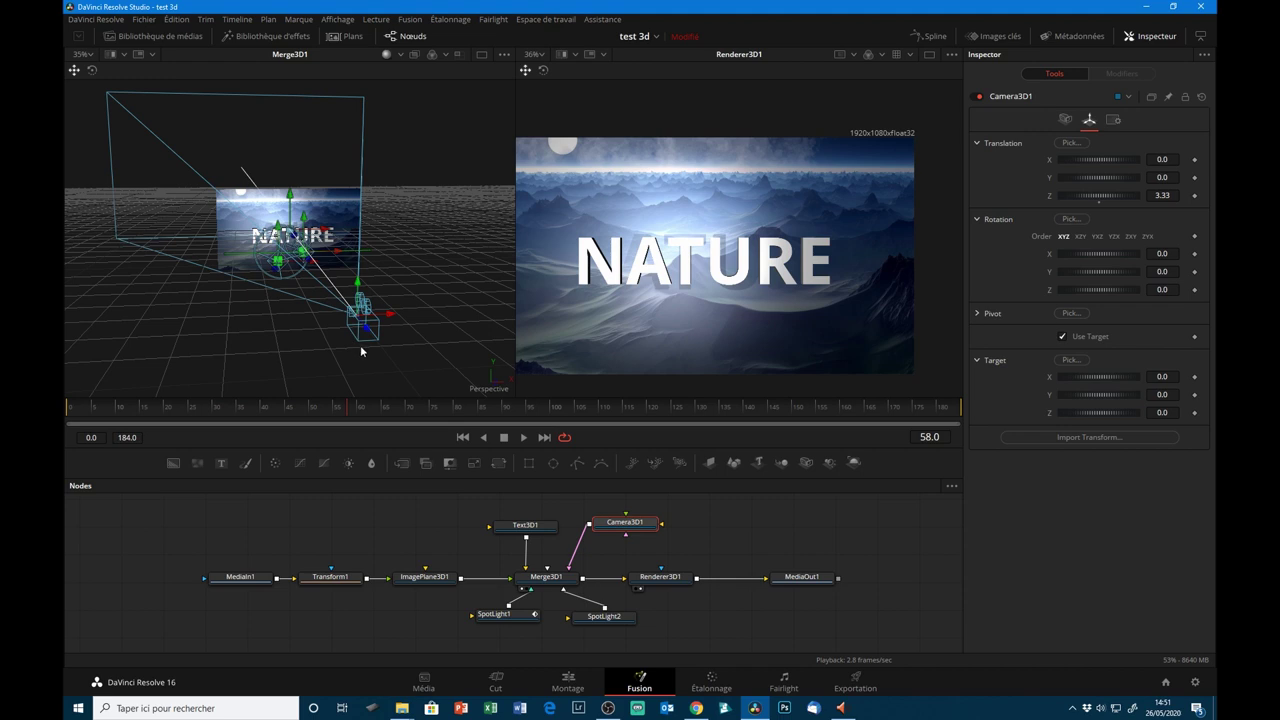
pyautogui.moveTo(360, 357)
pyautogui.mouseDown()
pyautogui.moveTo(342, 303)
pyautogui.moveTo(454, 284)
pyautogui.moveTo(371, 306)
pyautogui.mouseUp()
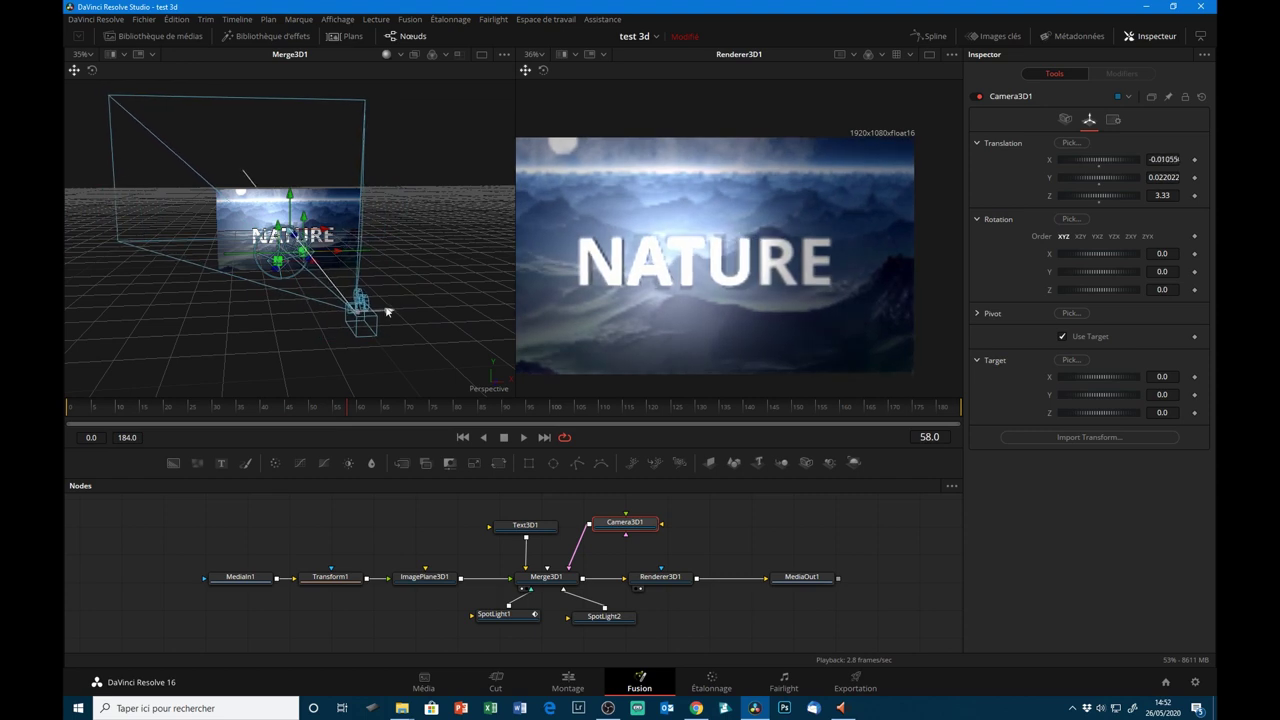
# - At frame 9, raise Camera3D1 to Y 0.788, Z 2.86 and keyframe Y and Z
pyautogui.doubleClick(1056, 160)
pyautogui.moveTo(366, 326); pyautogui.dragTo(346, 302)
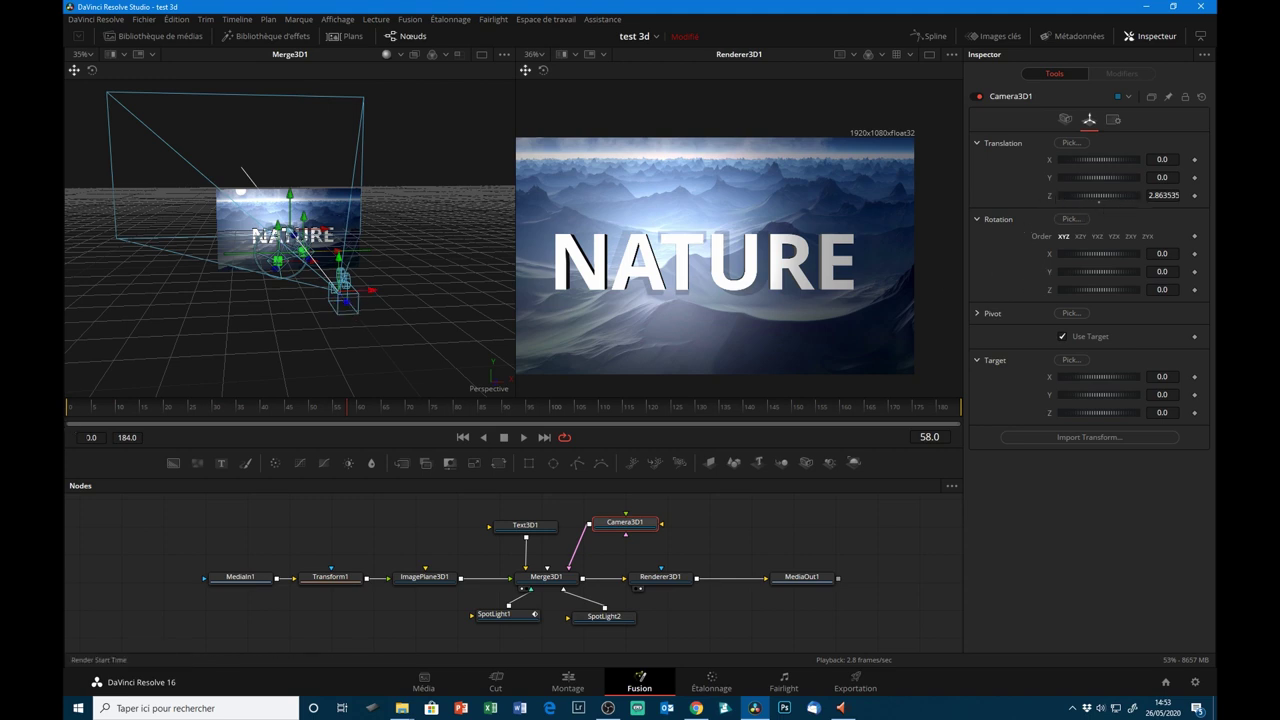
pyautogui.click(114, 410)
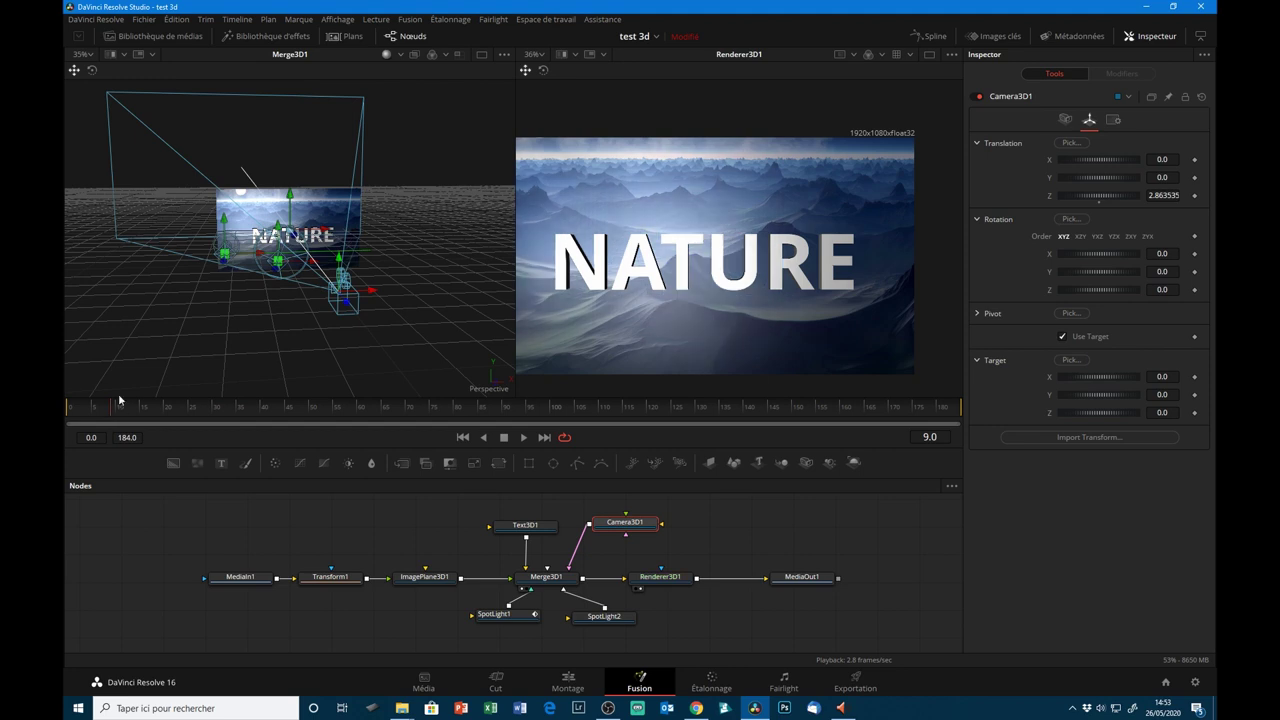
pyautogui.moveTo(340, 262); pyautogui.dragTo(340, 152)
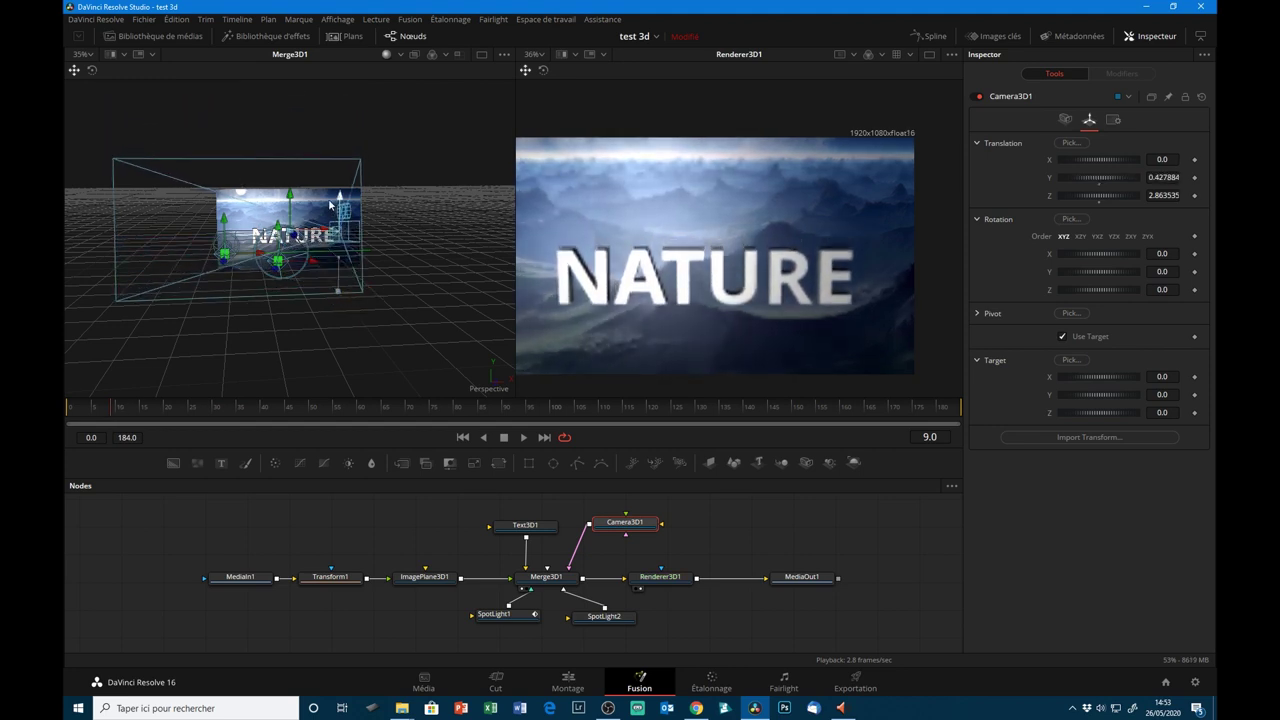
pyautogui.click(1195, 178)
pyautogui.click(1195, 196)
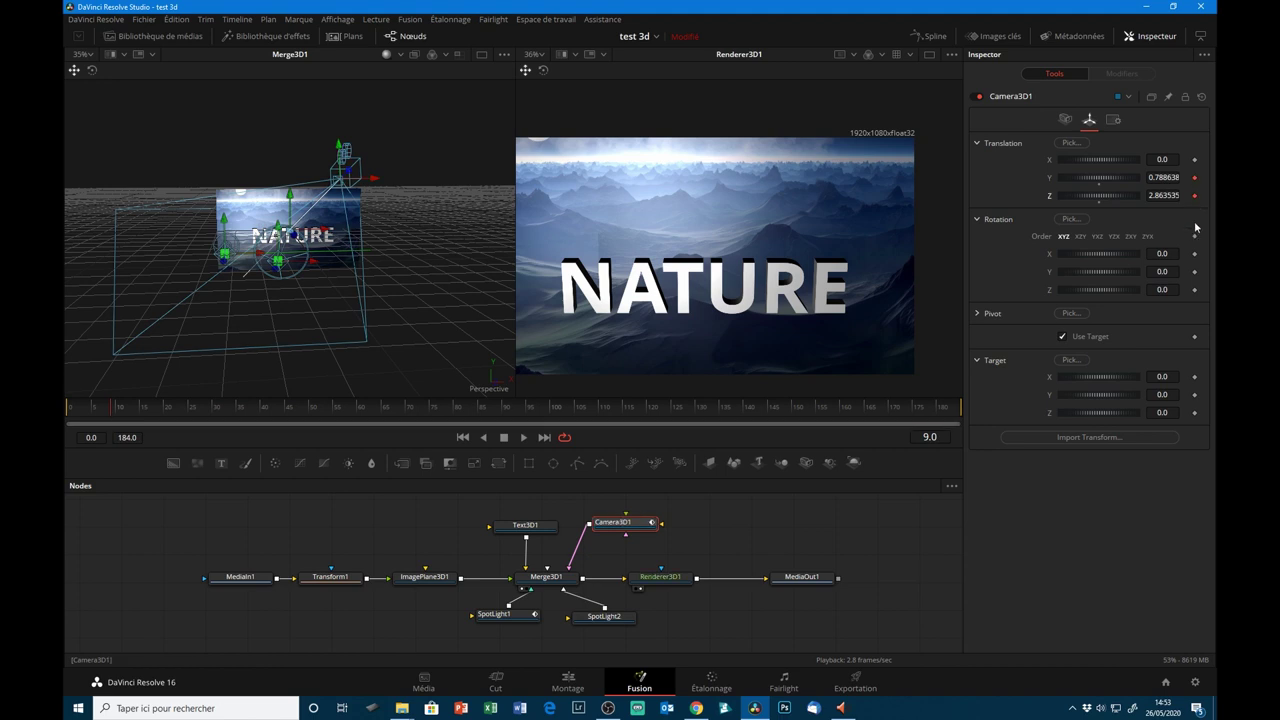
# - At frame 100, lower Camera3D1 to Y -0.386, Z 2.67
pyautogui.moveTo(114, 416); pyautogui.dragTo(501, 430)
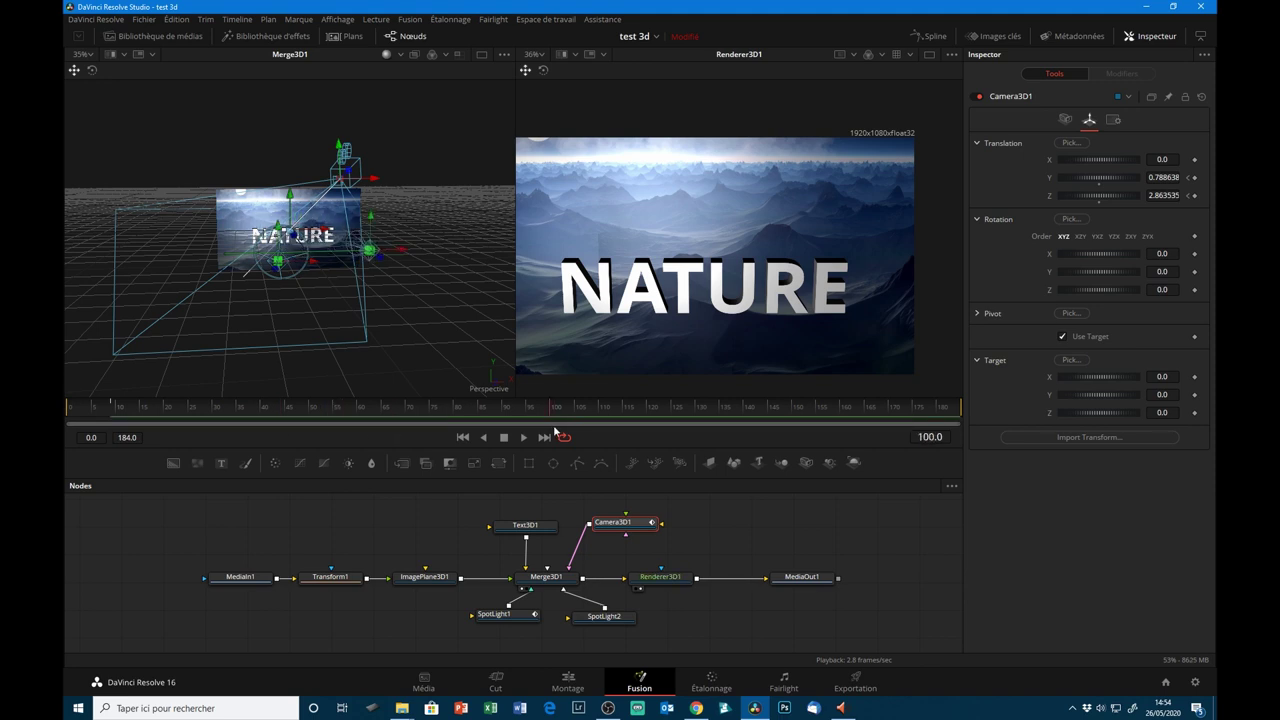
pyautogui.moveTo(501, 430); pyautogui.dragTo(555, 430)
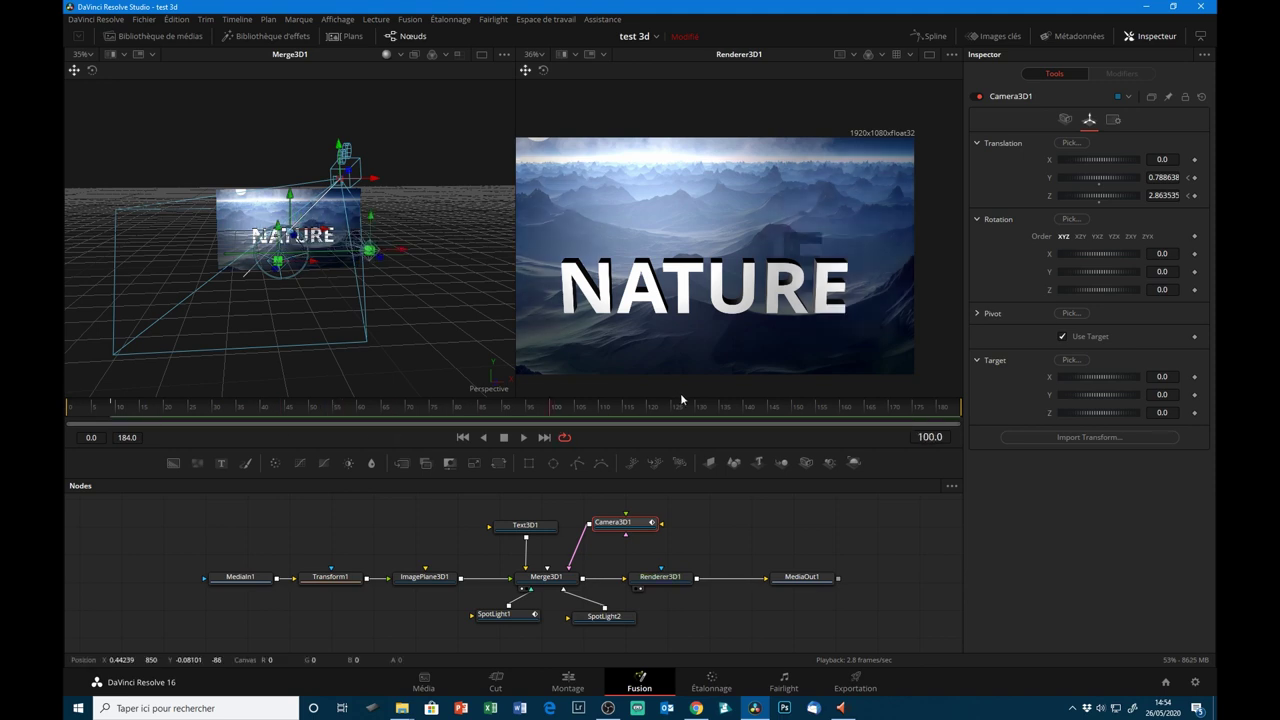
pyautogui.moveTo(340, 150)
pyautogui.mouseDown()
pyautogui.moveTo(310, 350)
pyautogui.moveTo(360, 318)
pyautogui.moveTo(338, 276)
pyautogui.mouseUp()
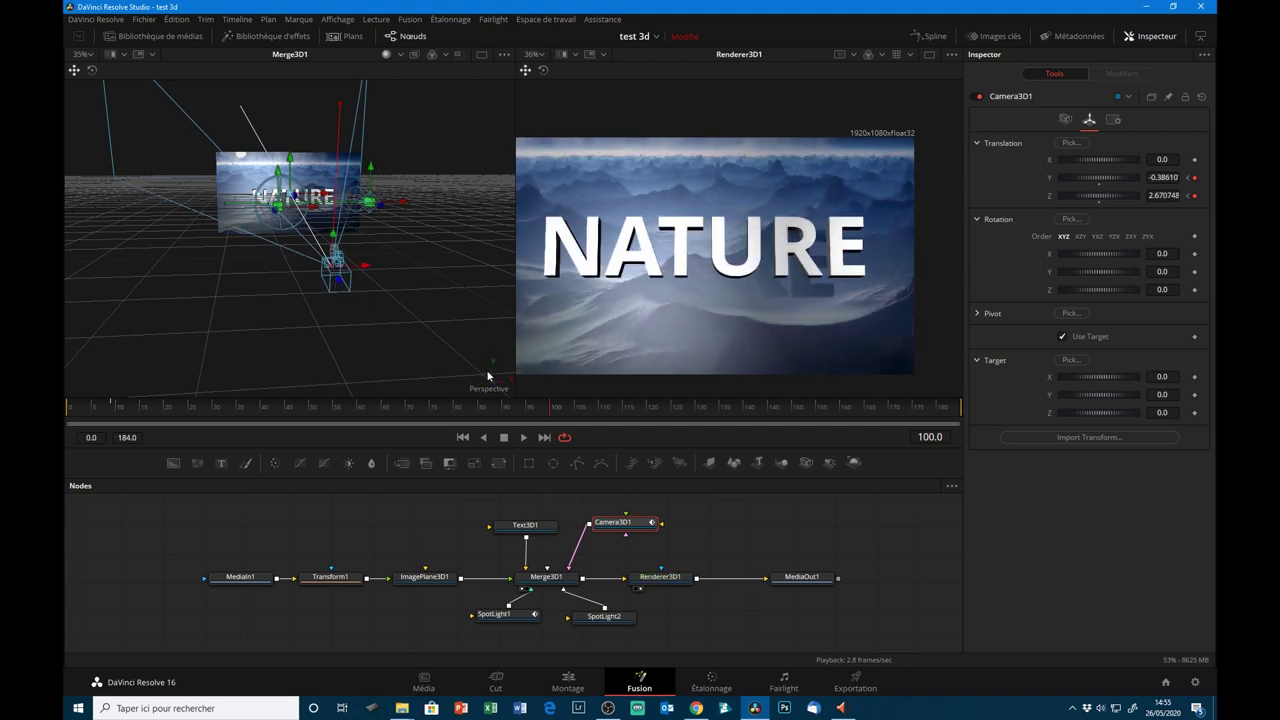